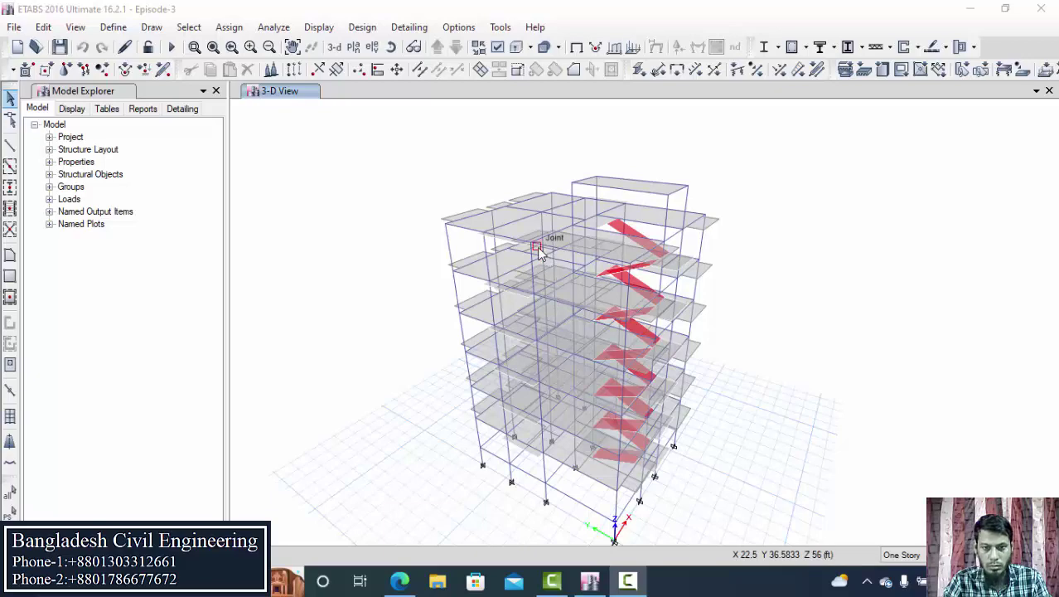
scroll(539, 252, down, 5)
scroll(556, 242, up, 5)
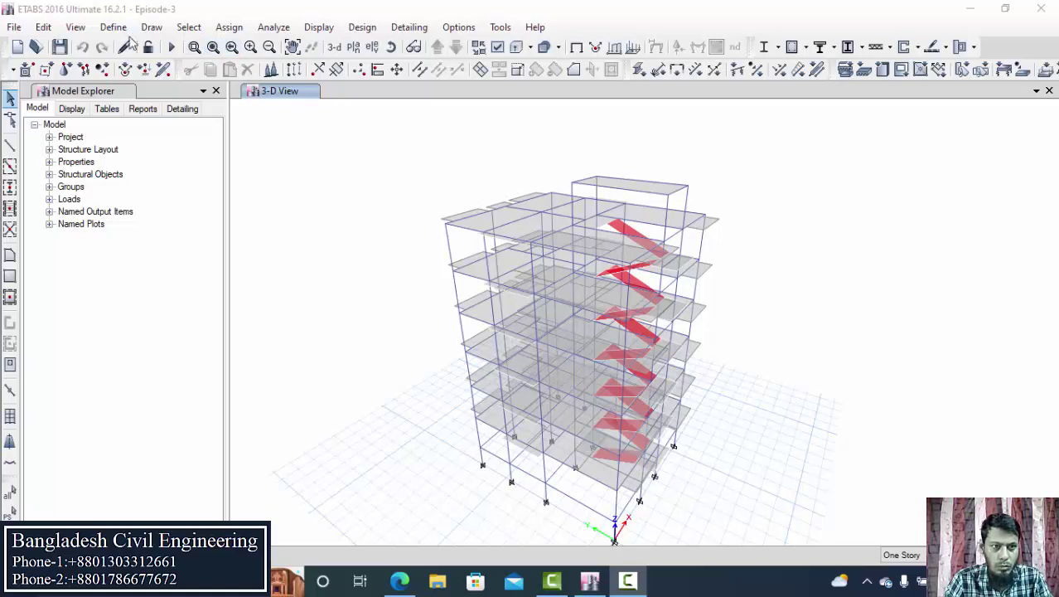
click(188, 28)
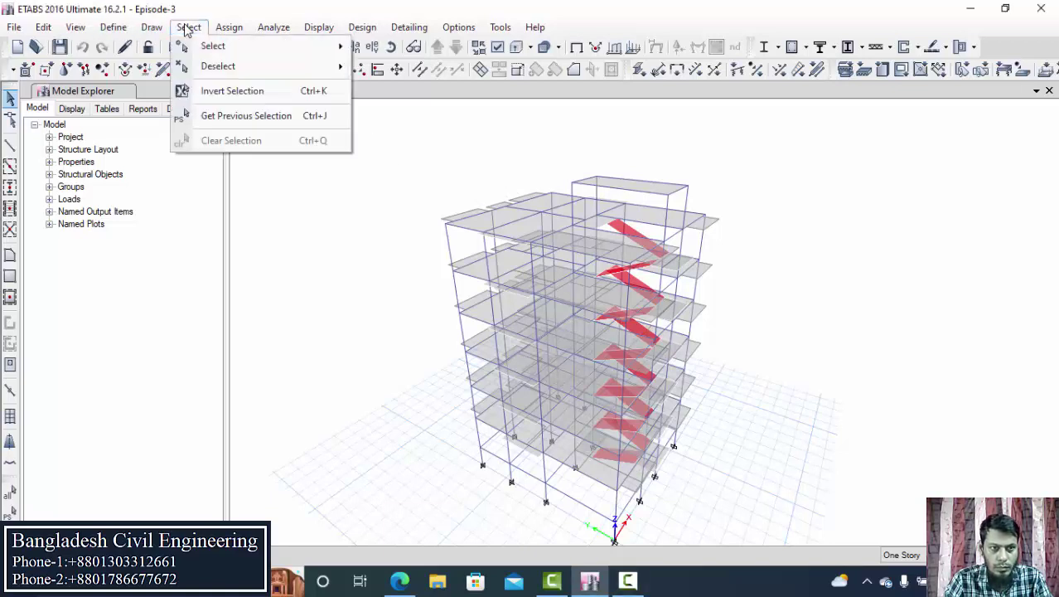
mouse_move(121, 29)
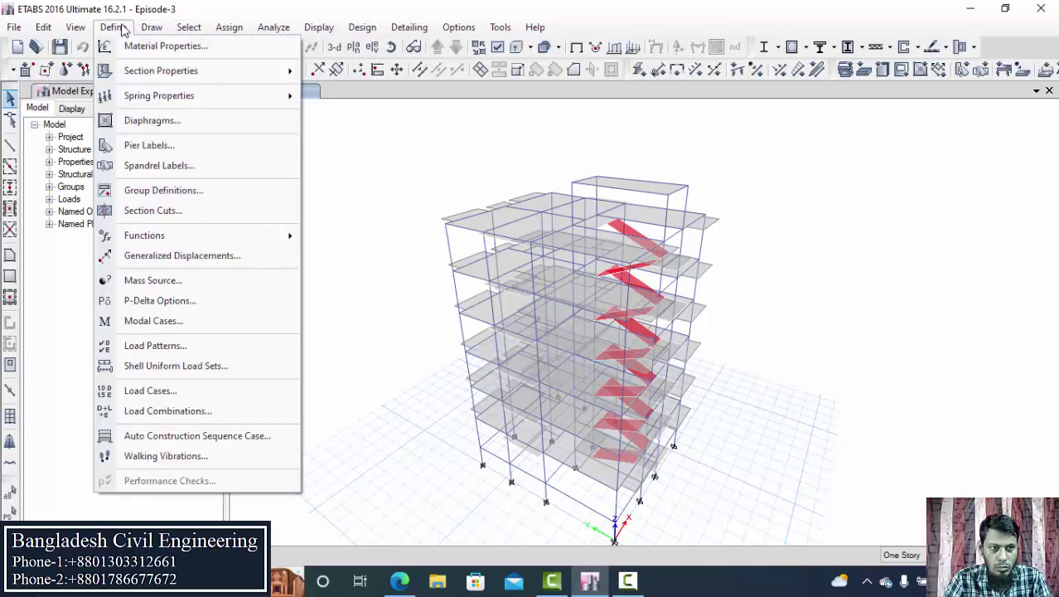
mouse_move(234, 83)
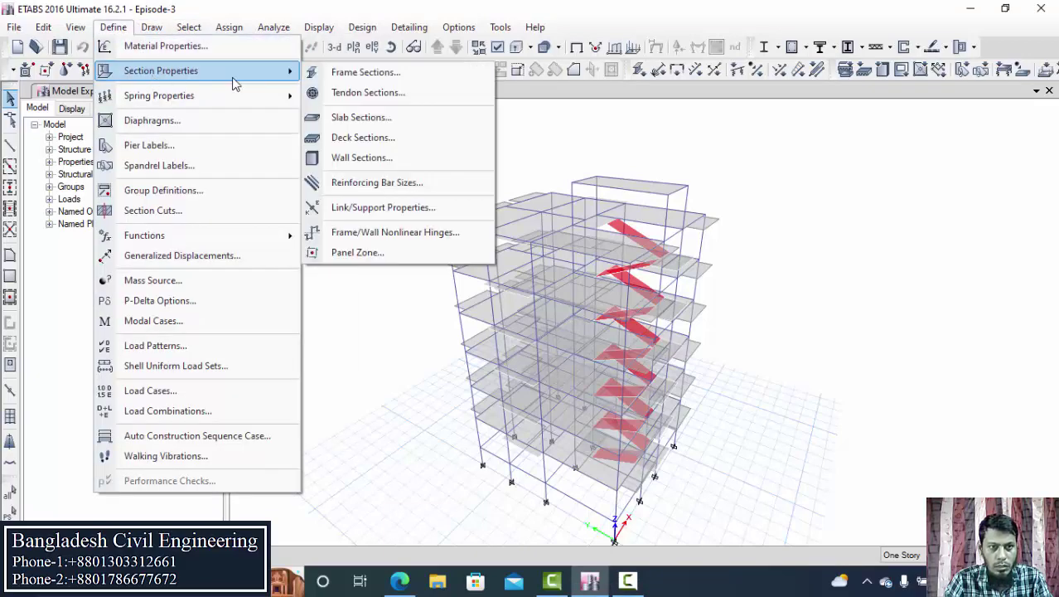
mouse_move(274, 28)
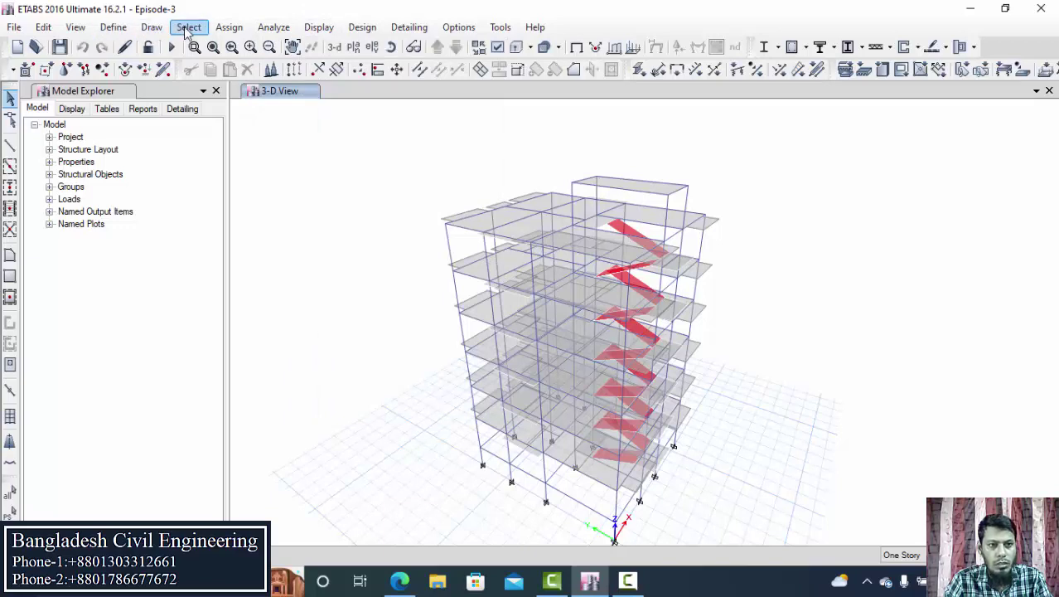
- Select all columns in the model by object type
click(188, 28)
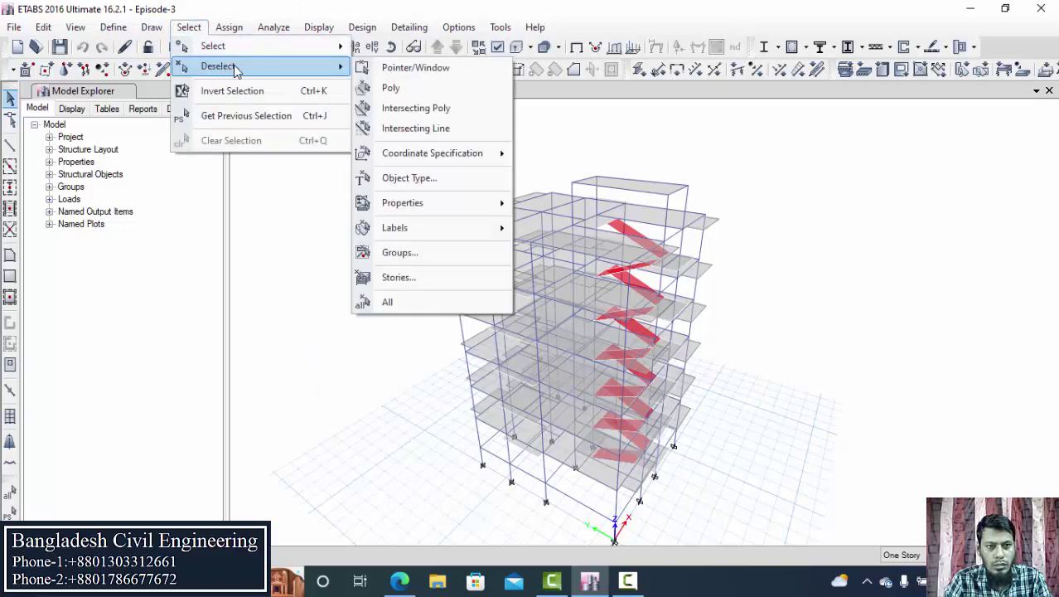
mouse_move(268, 48)
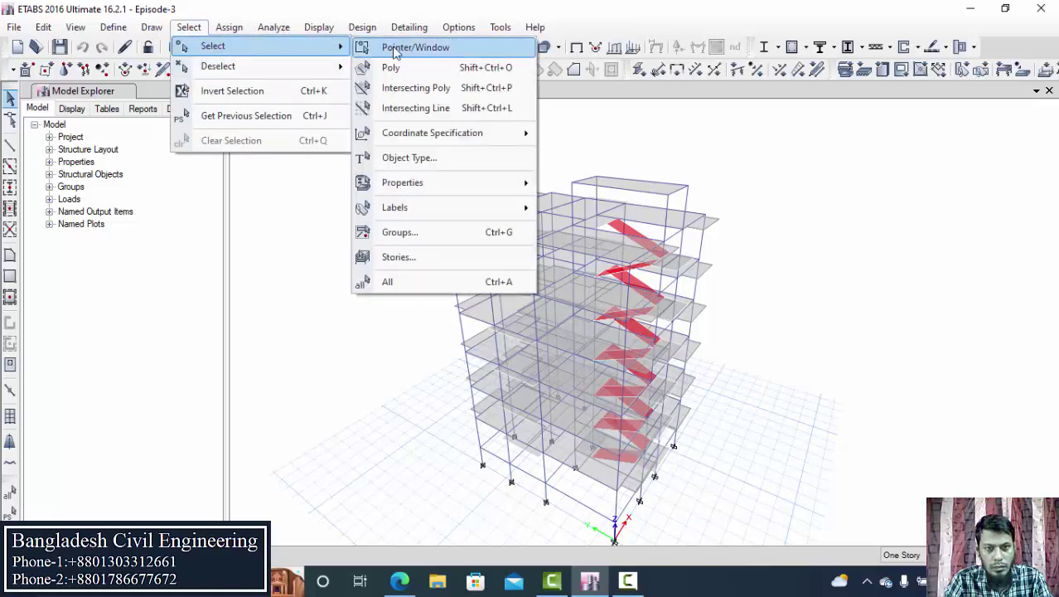
click(417, 161)
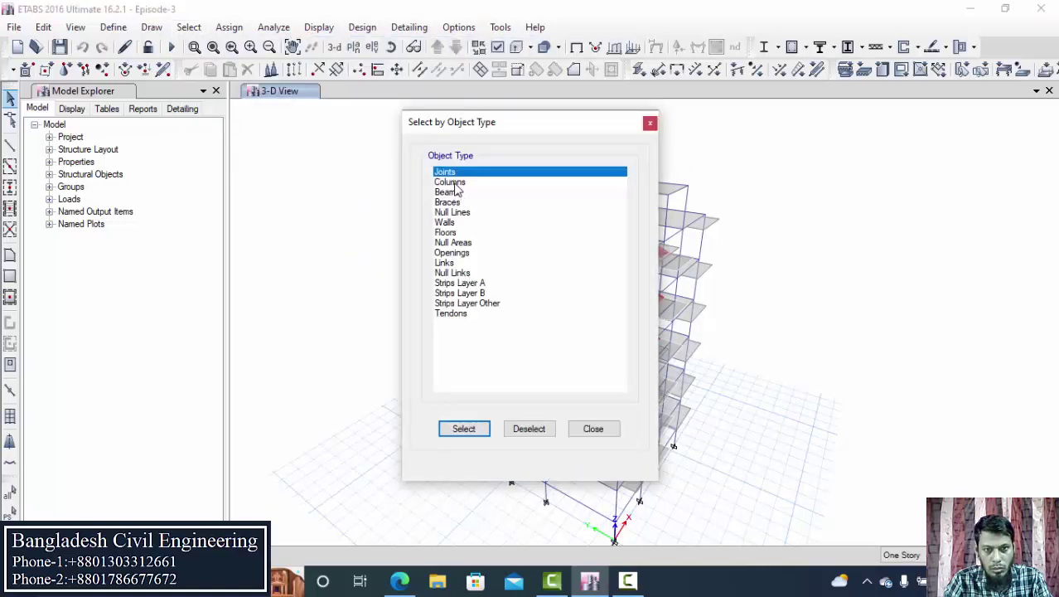
click(455, 182)
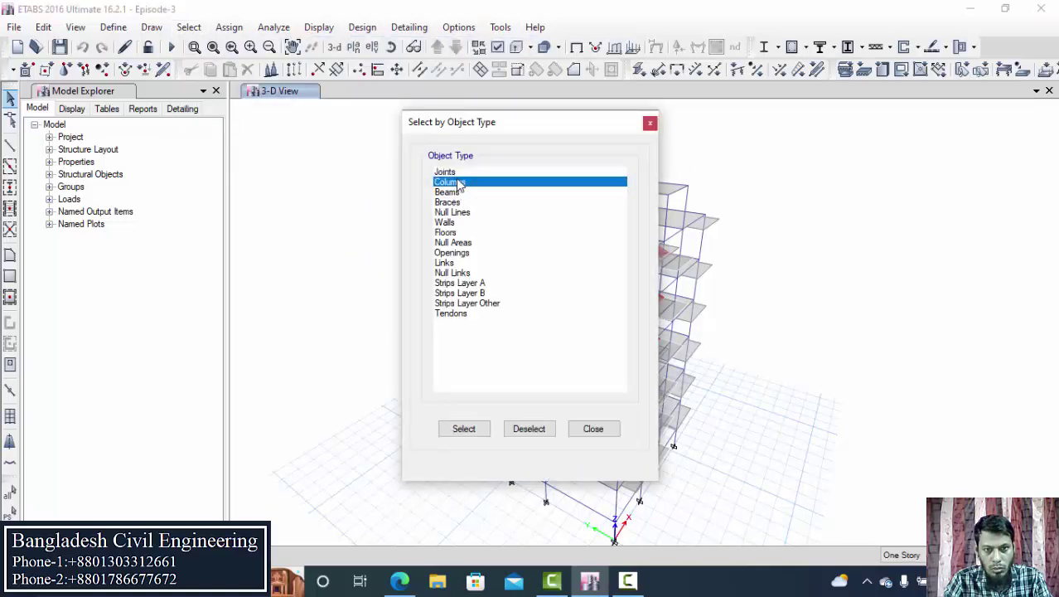
click(475, 440)
click(586, 431)
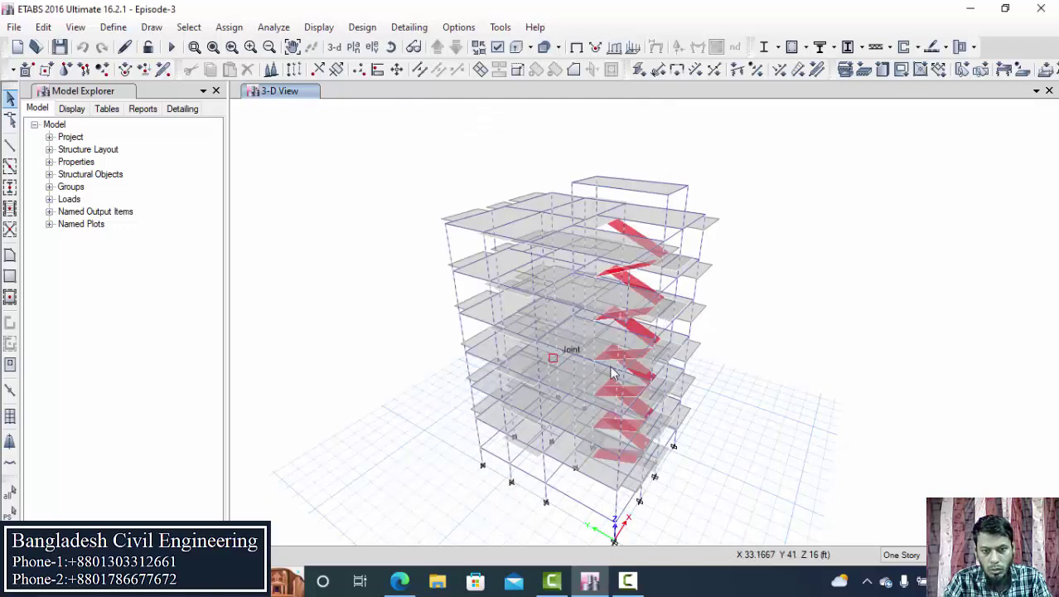
- Assign frame property modifiers of 0.7 to the selected columns for moment of inertia about the 2 and 3 axes
click(235, 30)
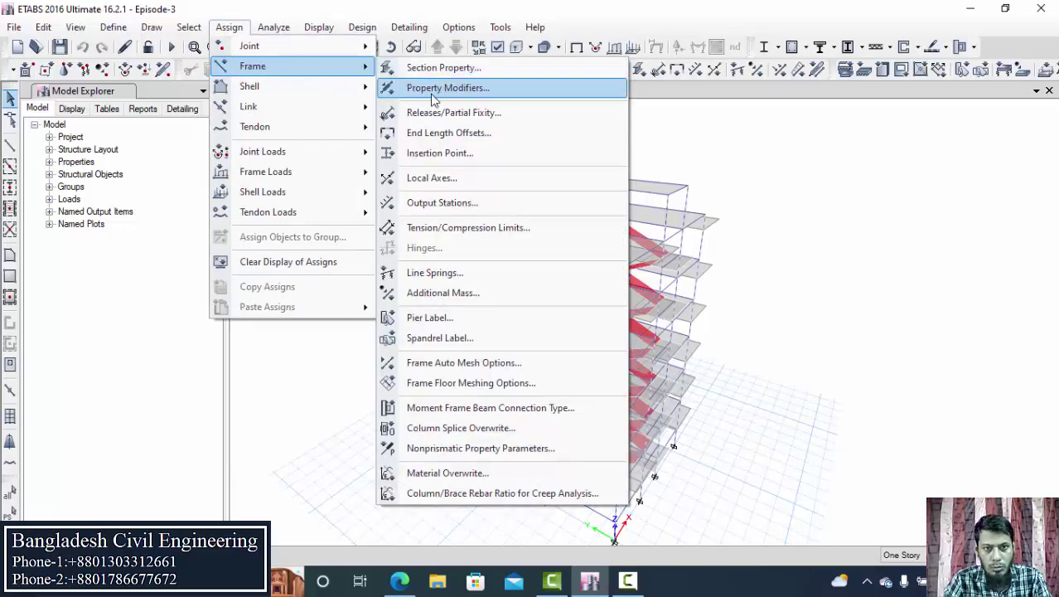
click(484, 90)
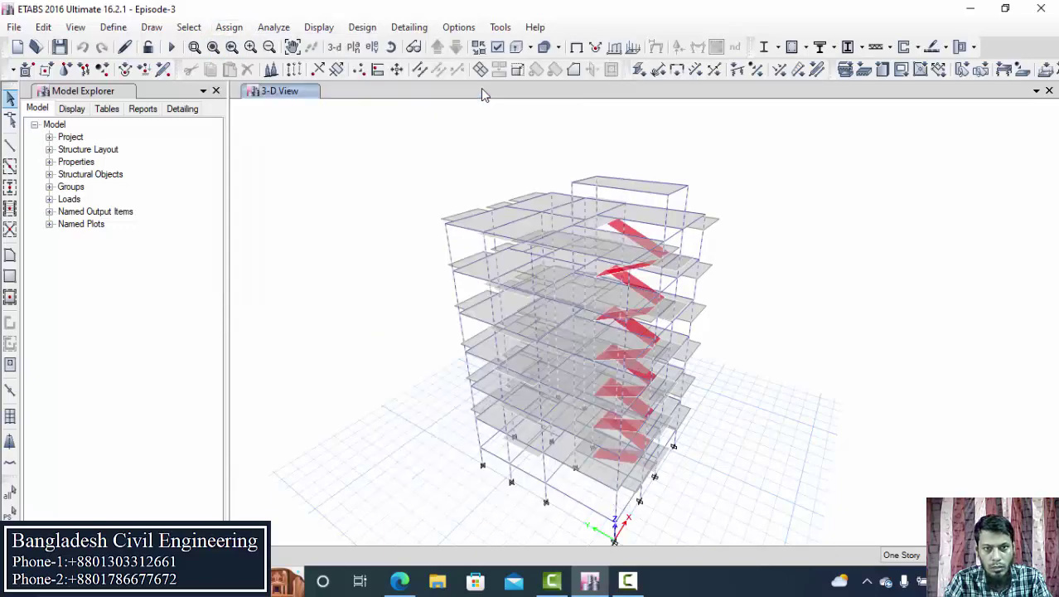
drag(570, 138, 568, 103)
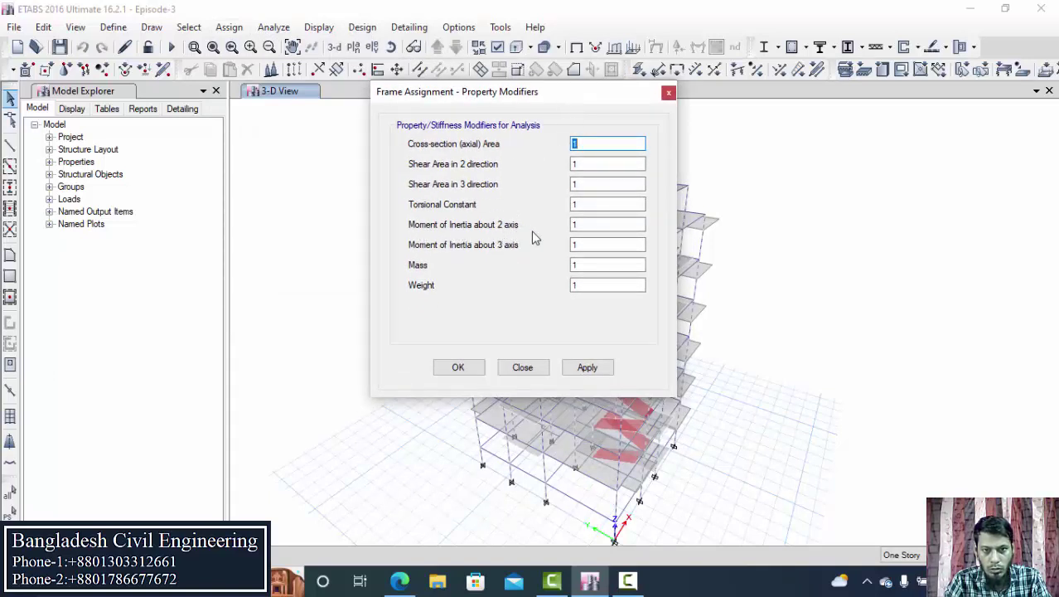
double_click(599, 224)
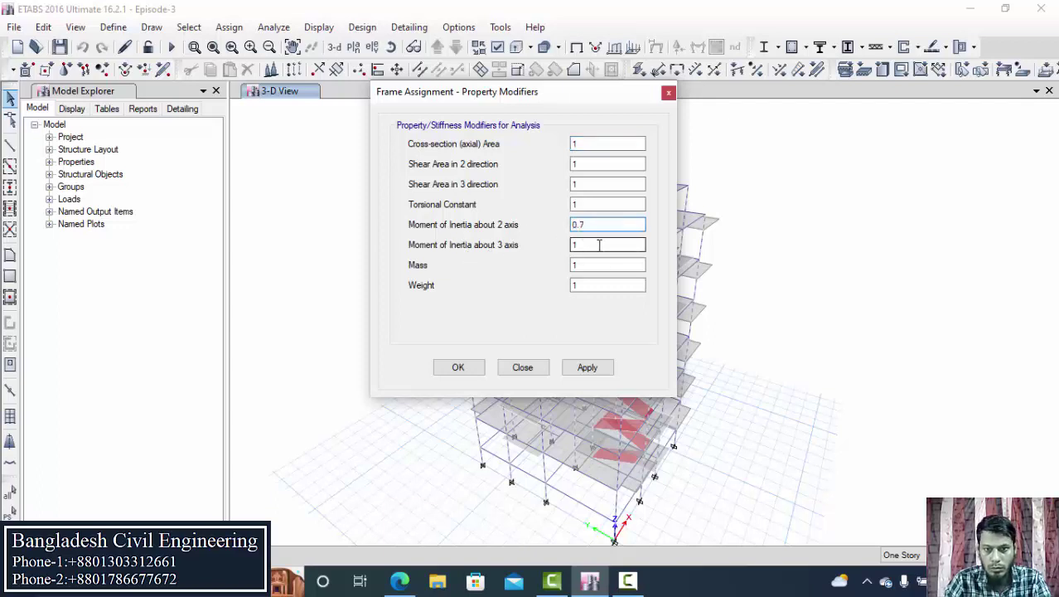
double_click(599, 244)
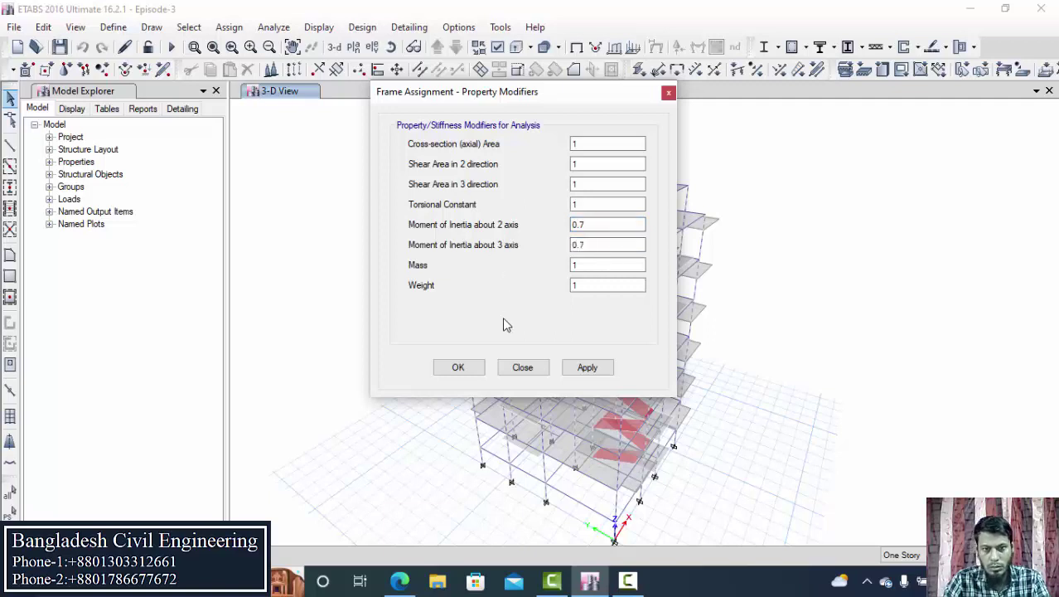
click(587, 370)
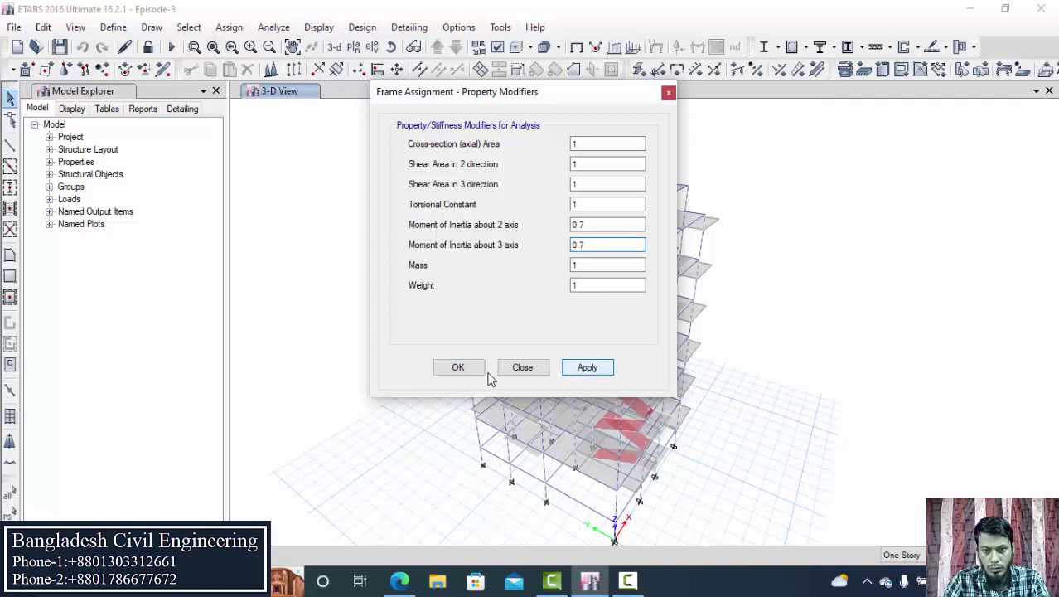
click(461, 370)
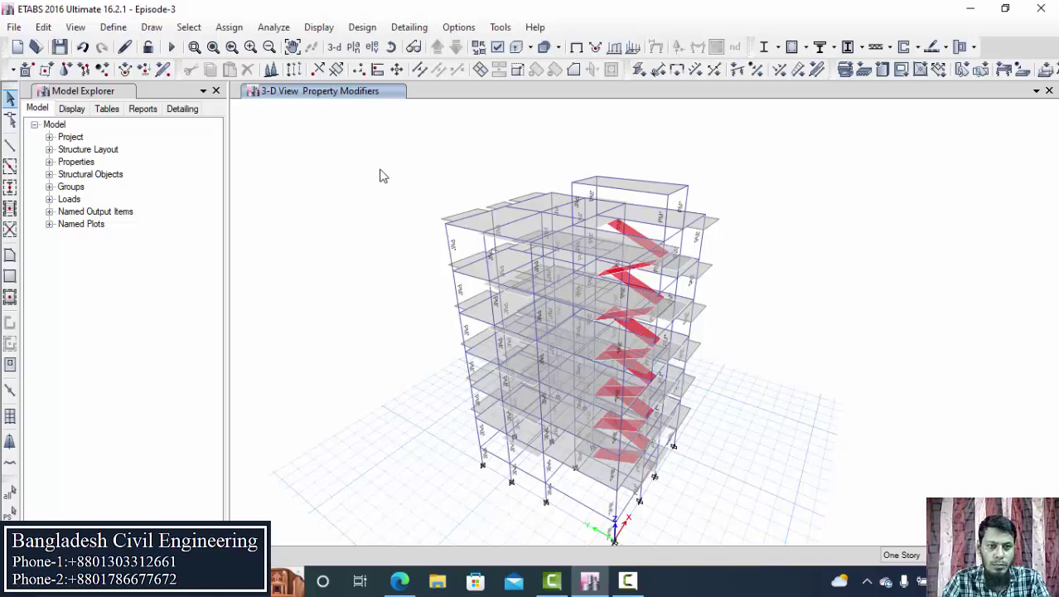
- Select all beams in the model by object type
click(188, 28)
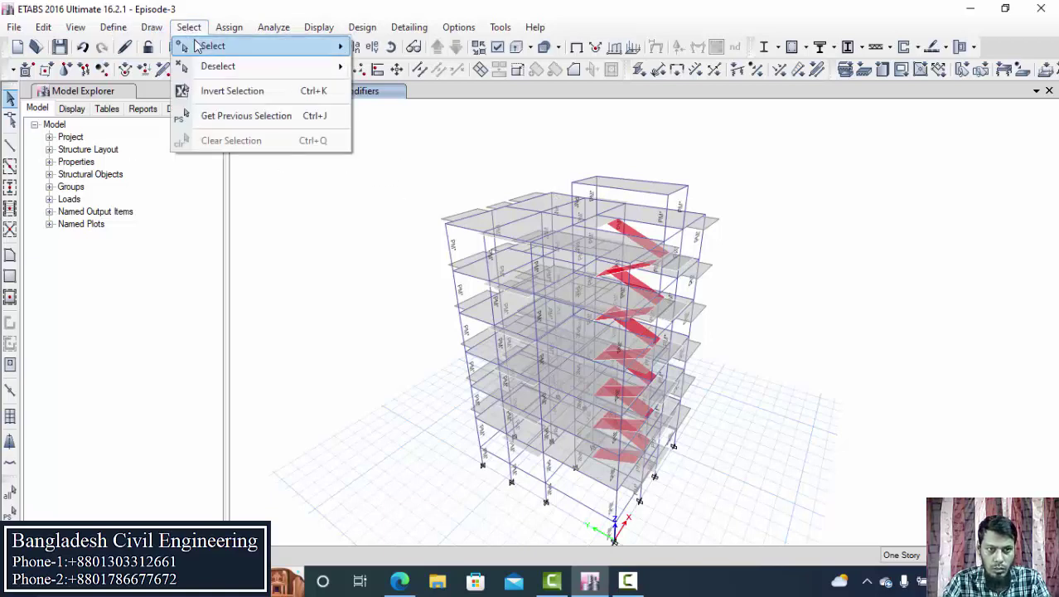
mouse_move(234, 47)
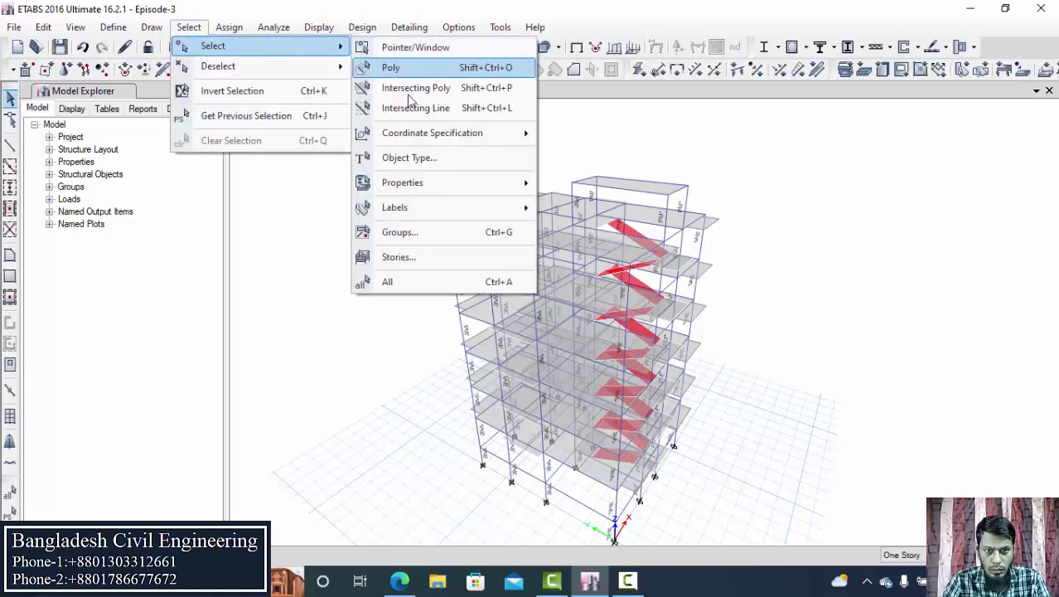
click(411, 158)
click(448, 191)
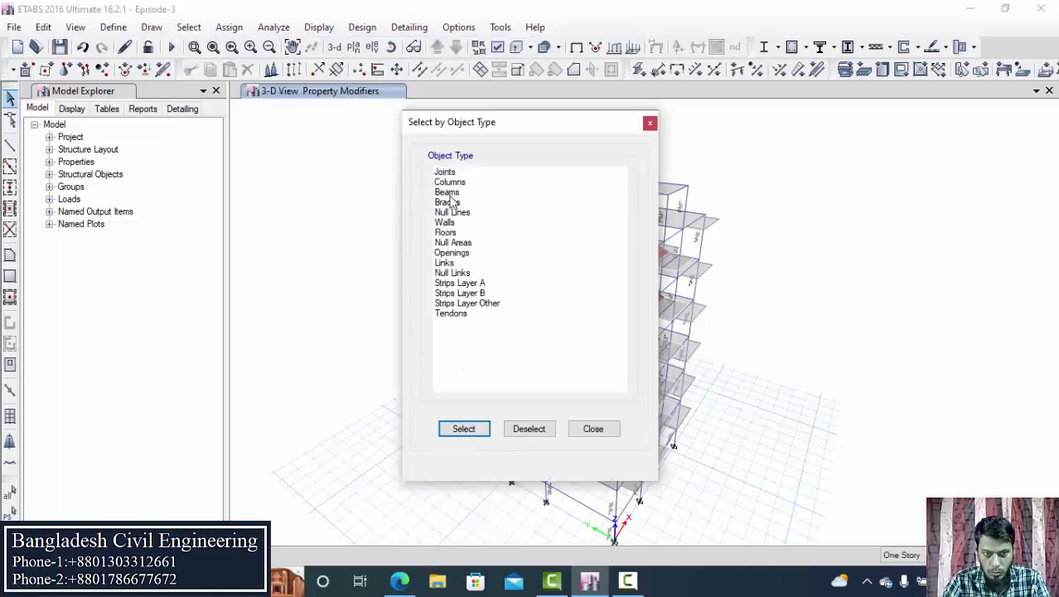
click(465, 428)
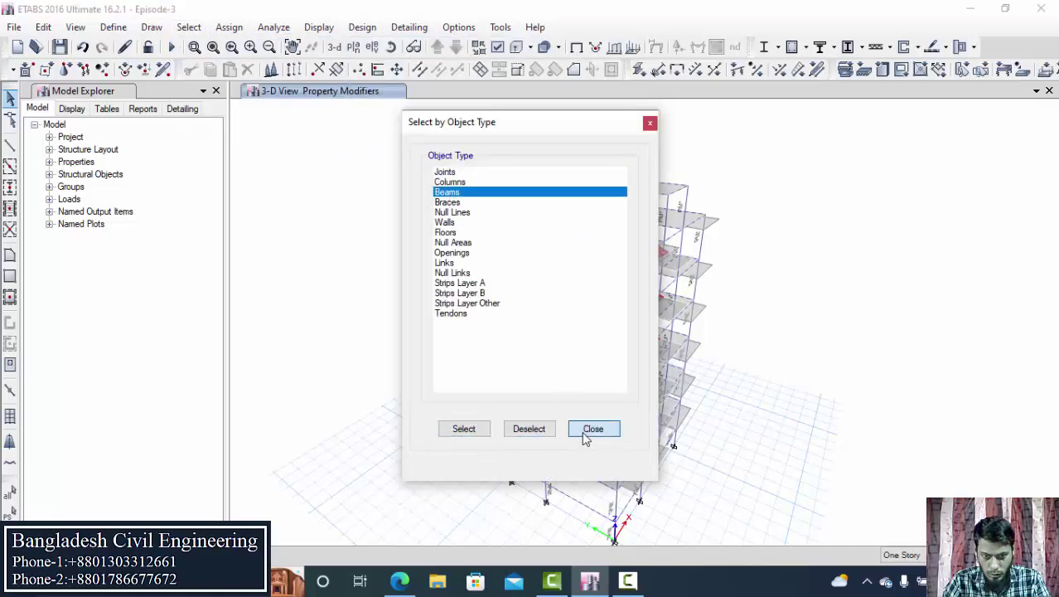
click(593, 430)
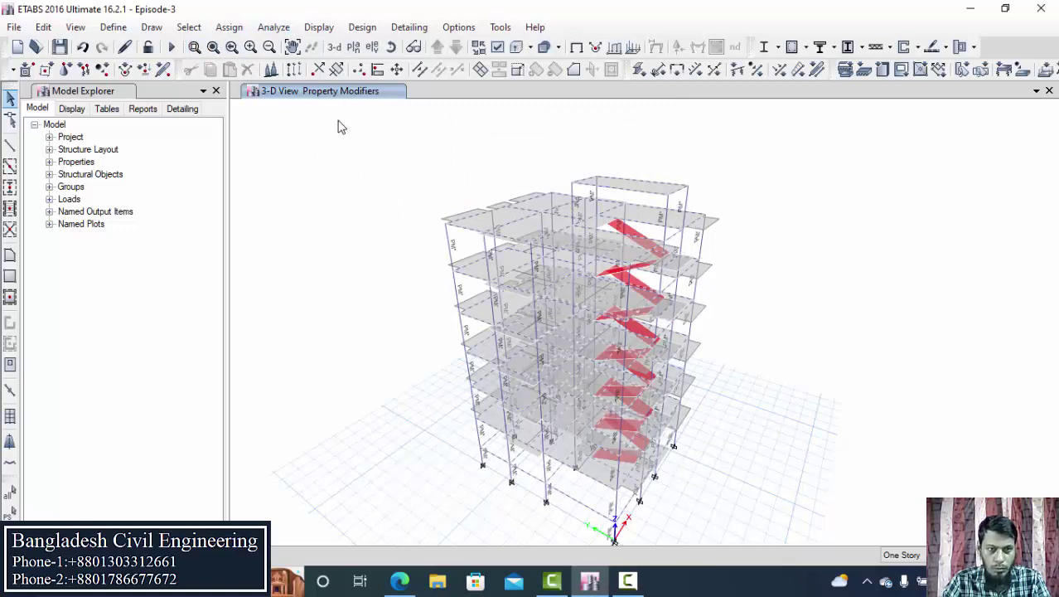
- Assign frame property modifiers of 0.35 to the selected beams for torsional constant and moment of inertia about the 2 and 3 axes
click(230, 29)
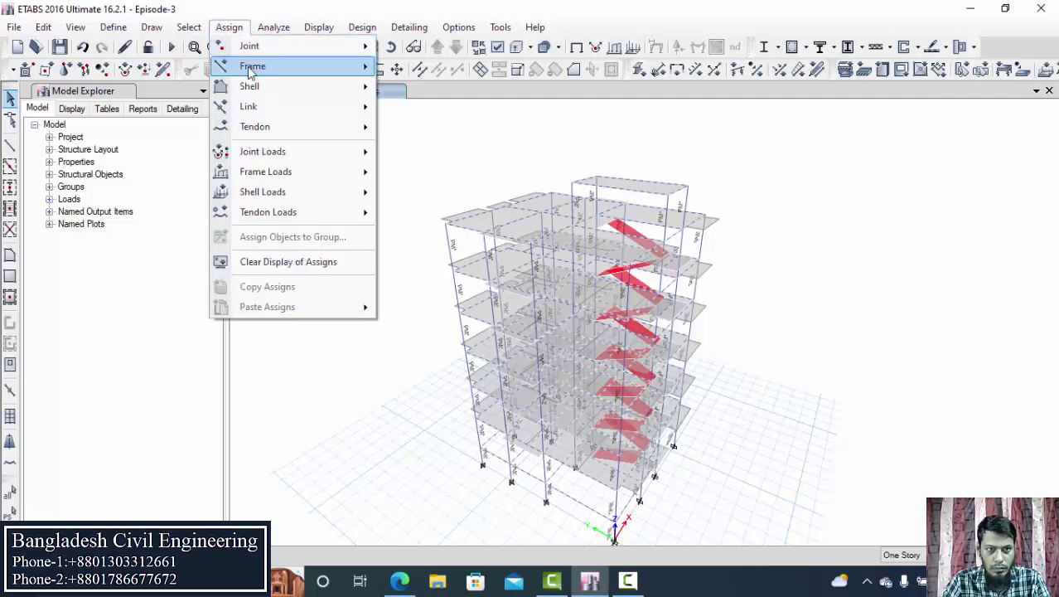
mouse_move(311, 70)
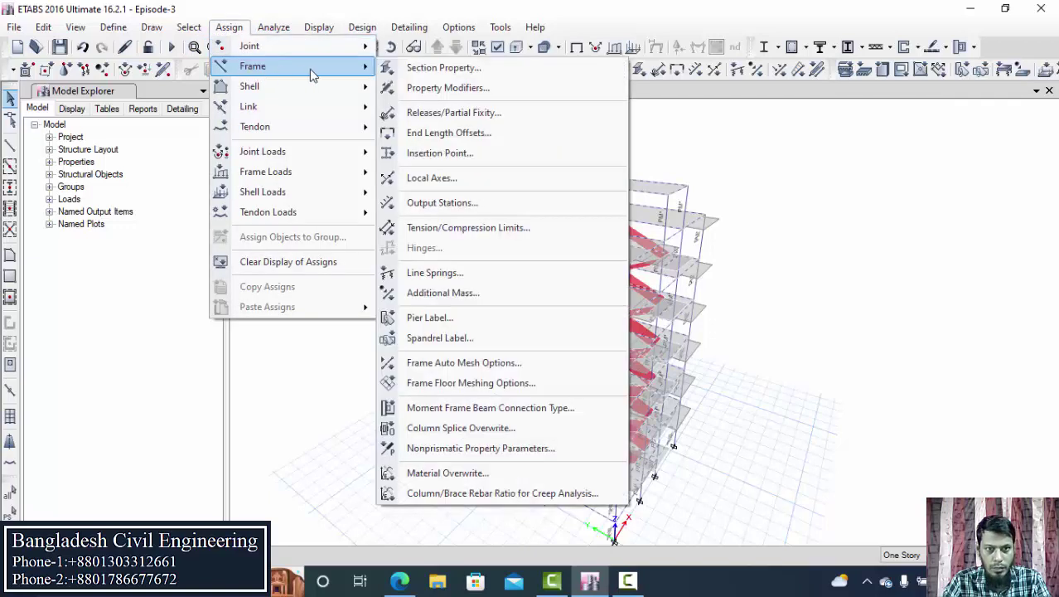
click(462, 98)
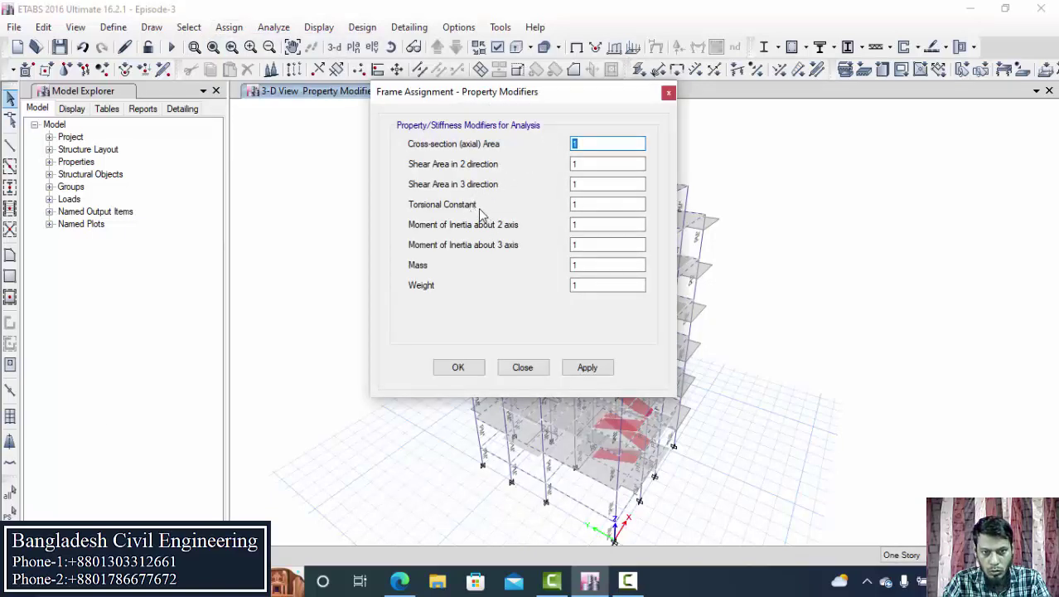
click(573, 206)
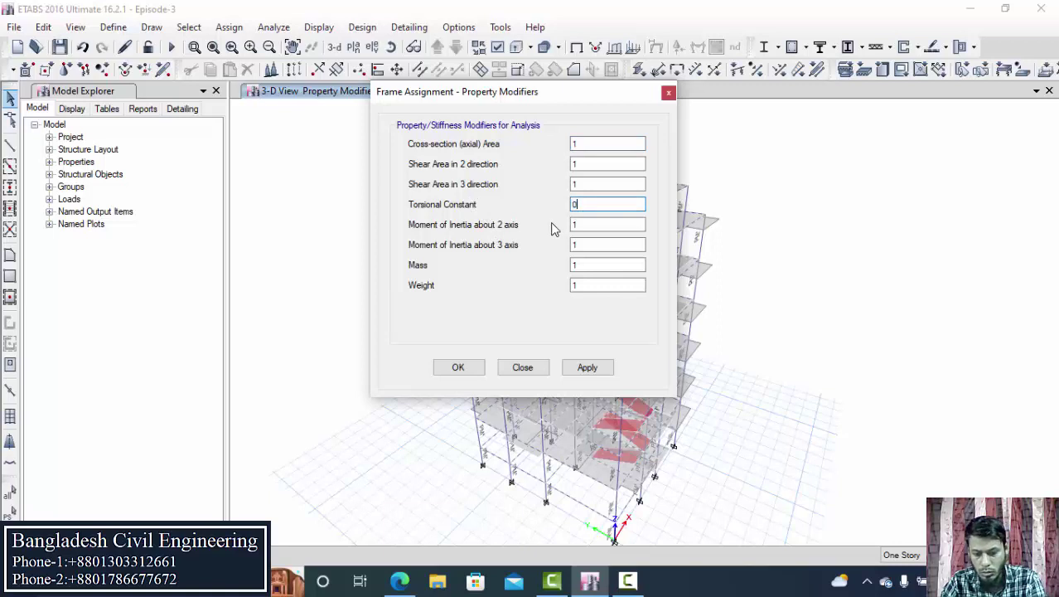
text(0.3)
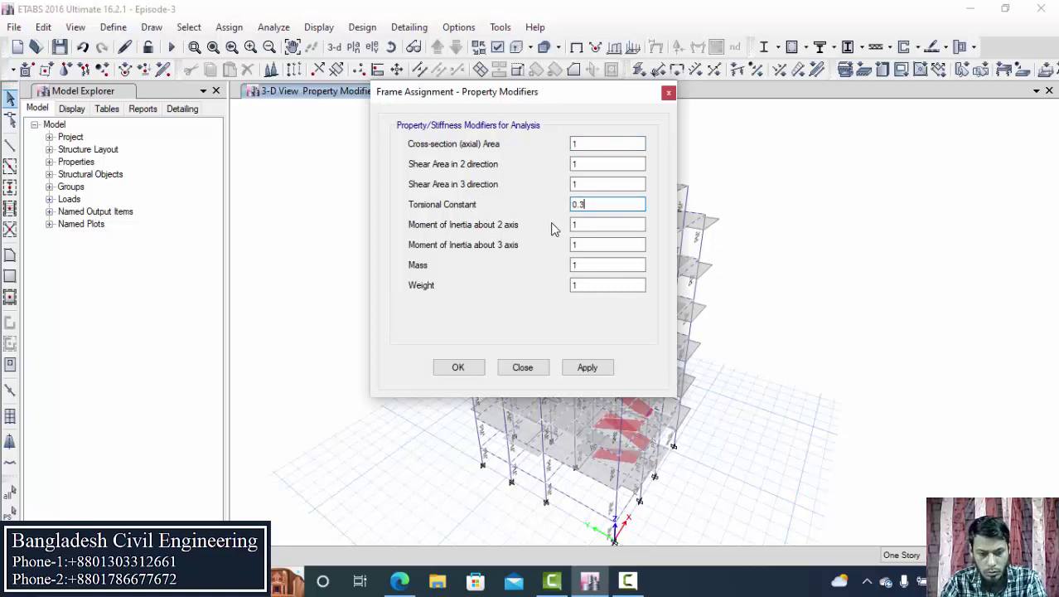
text(5)
click(615, 226)
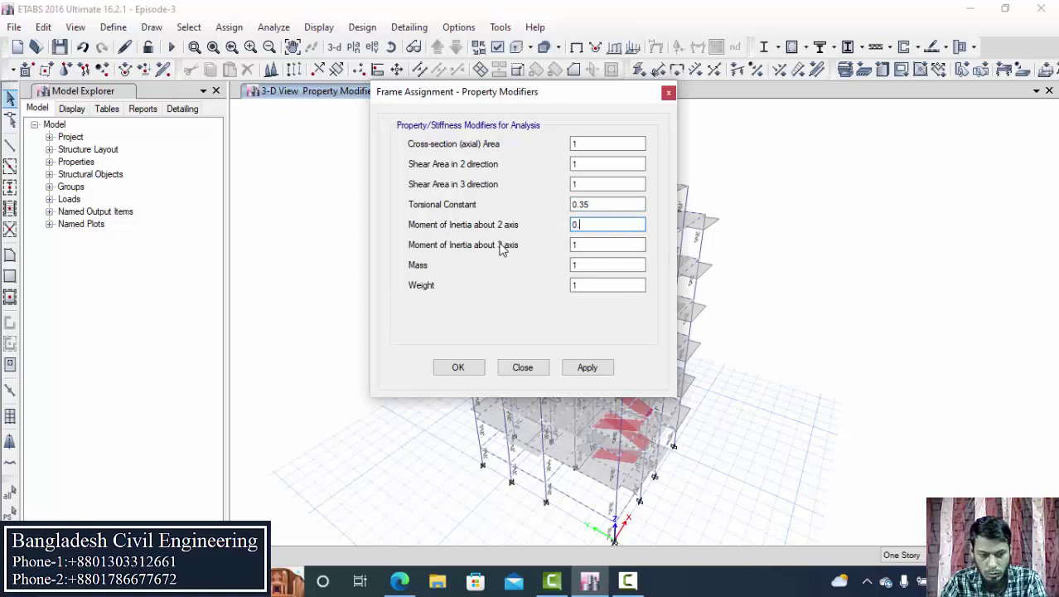
text(0.35)
key(Tab)
text(0)
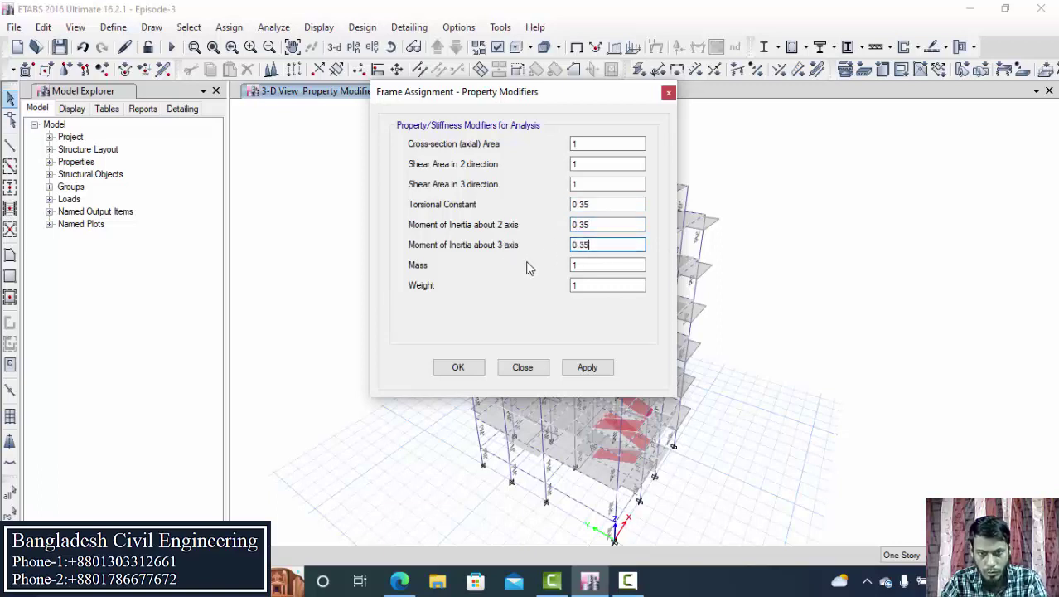
click(590, 368)
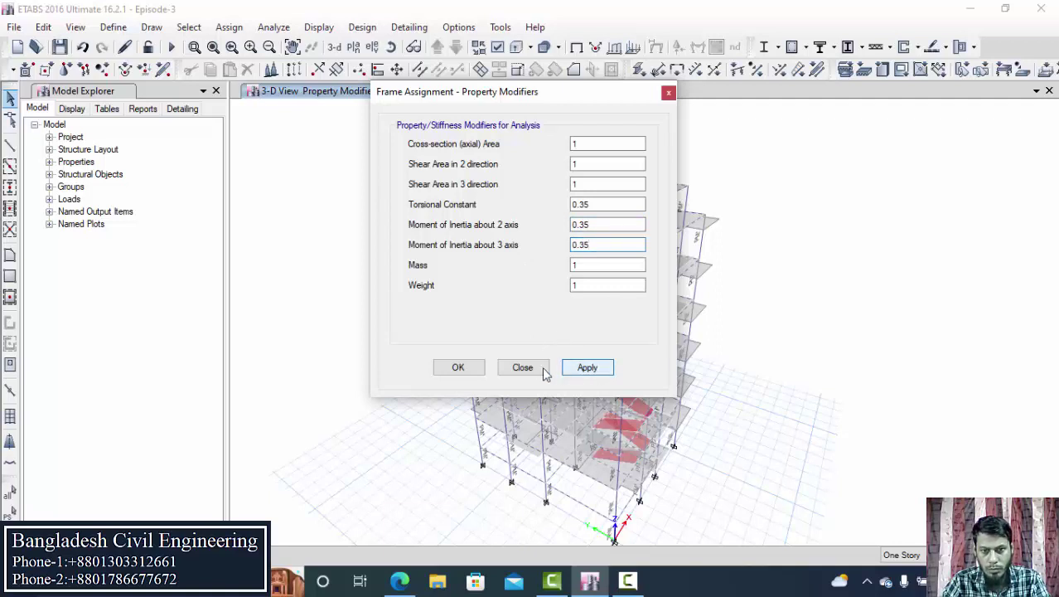
click(458, 368)
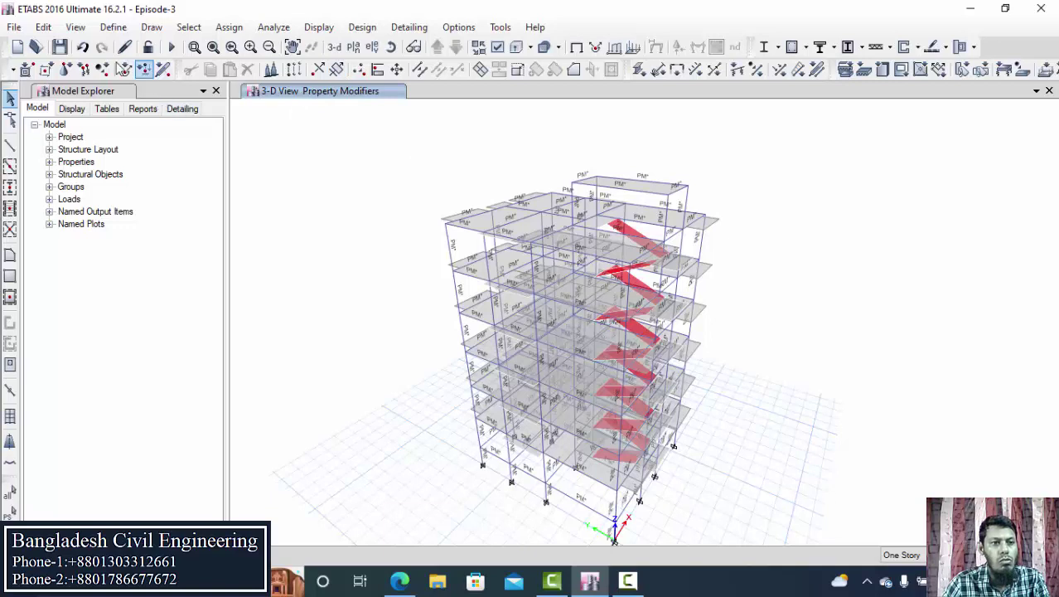
- Create a new load combination named DL+LL
click(113, 28)
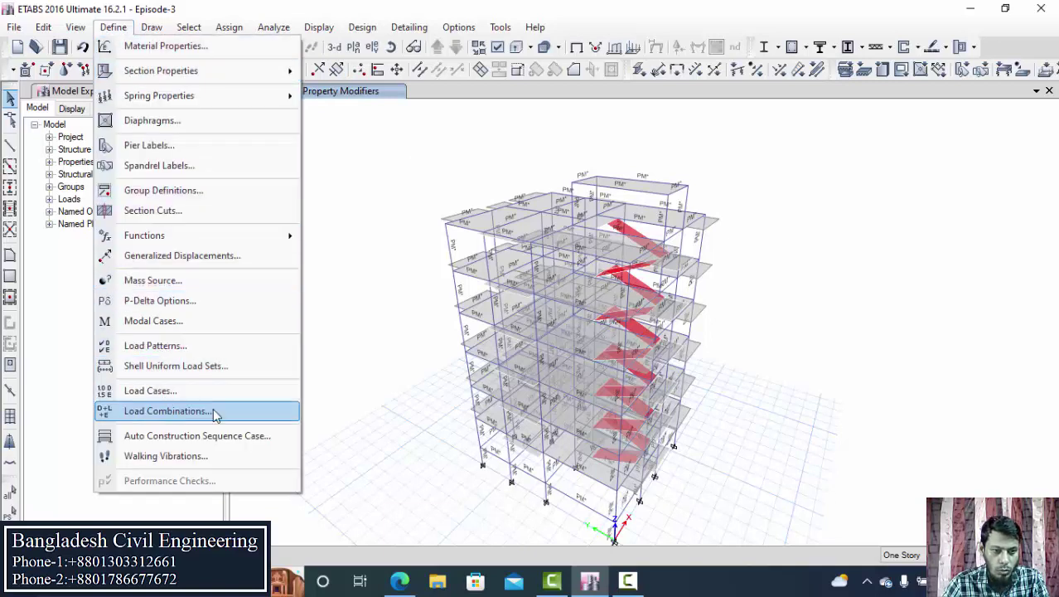
click(184, 412)
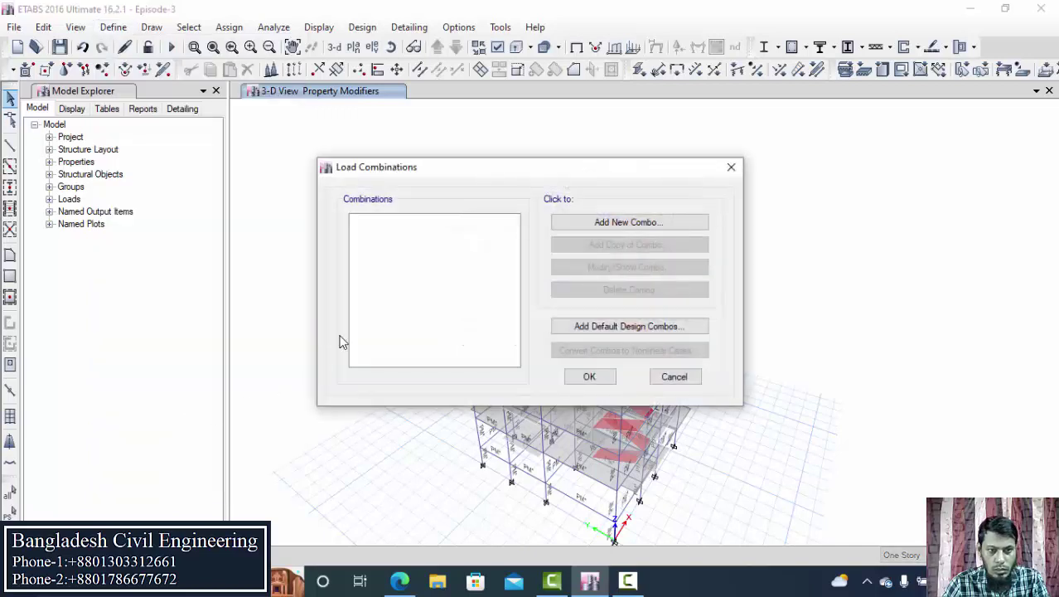
drag(484, 166, 428, 136)
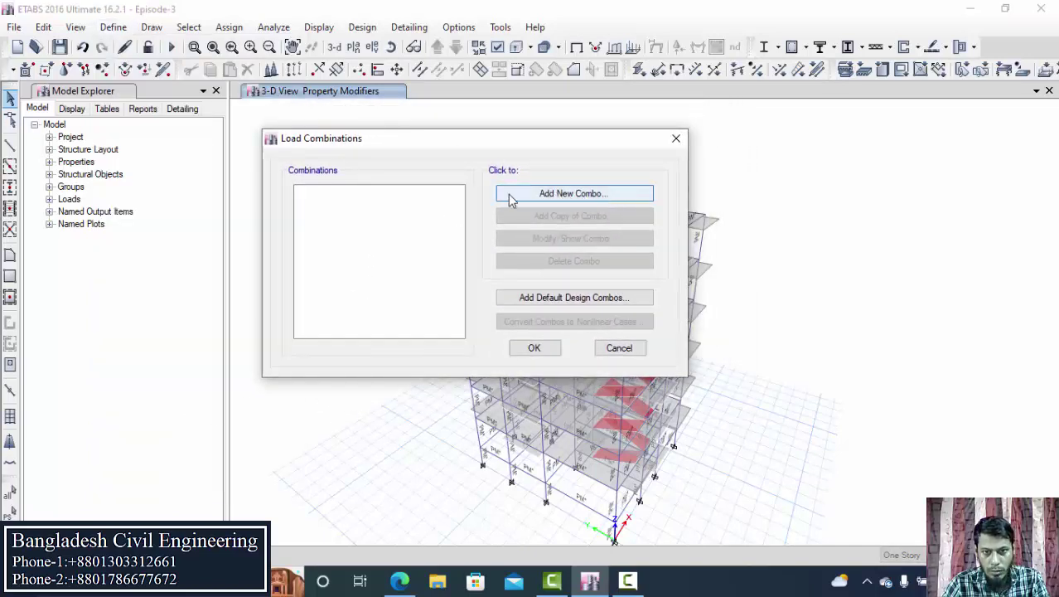
click(550, 196)
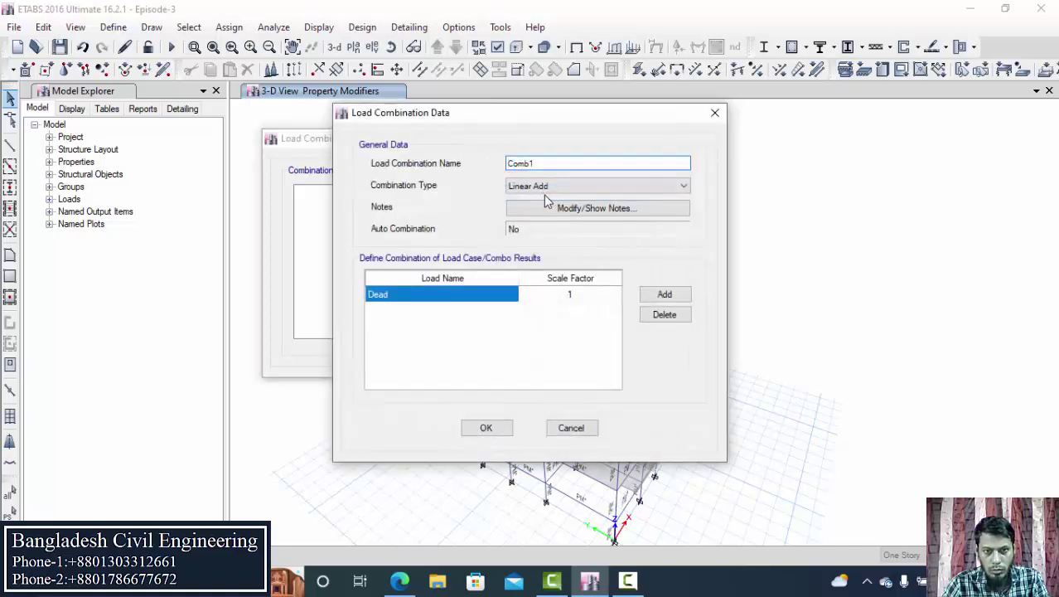
drag(606, 158, 446, 166)
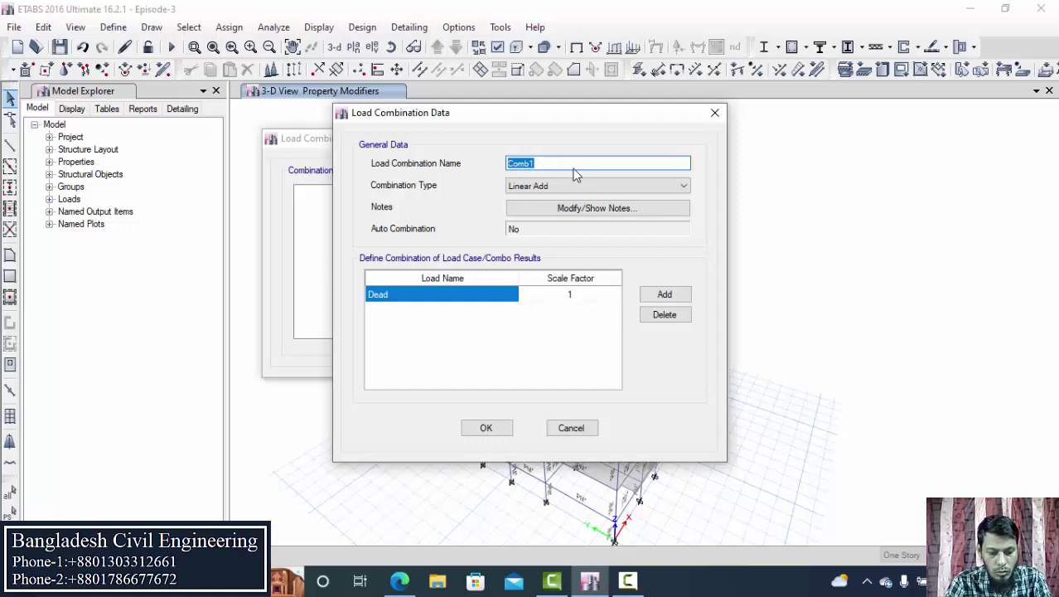
text(d)
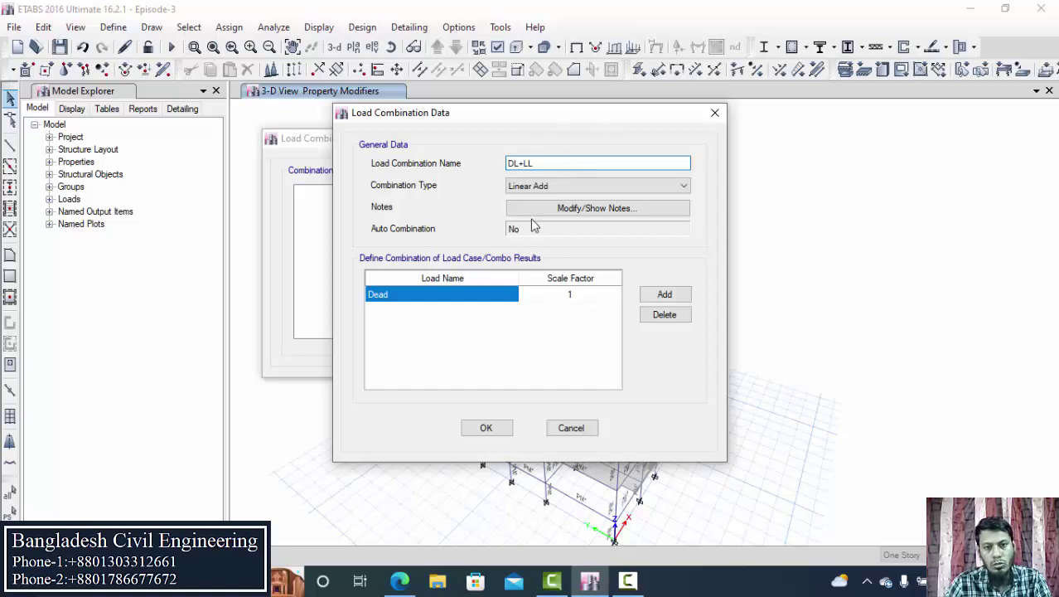
drag(545, 109, 592, 76)
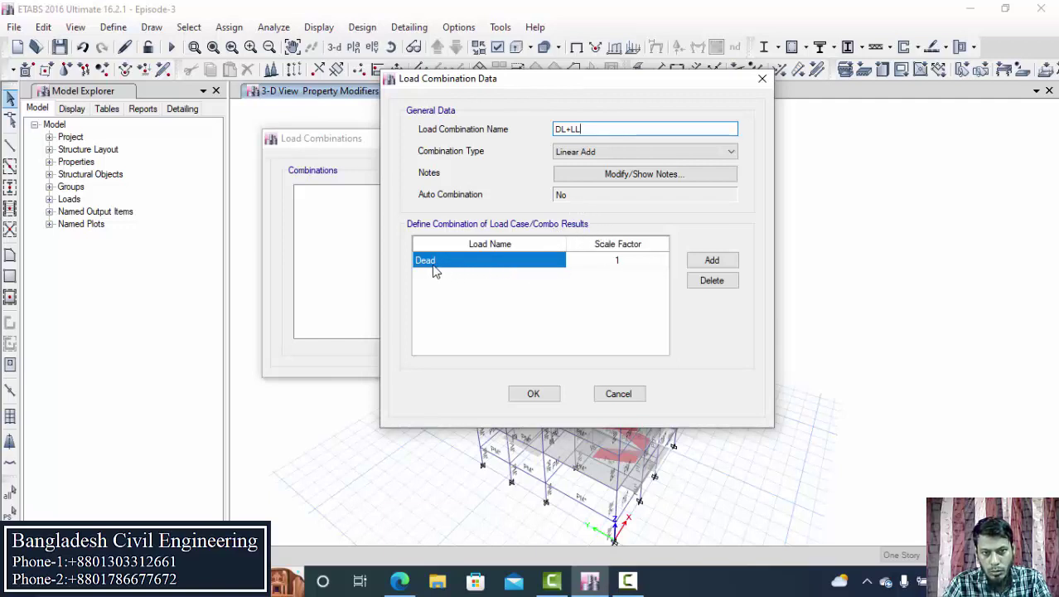
- Add the Live, FF and PW load cases to the DL+LL combination, each with a scale factor of 1
click(703, 262)
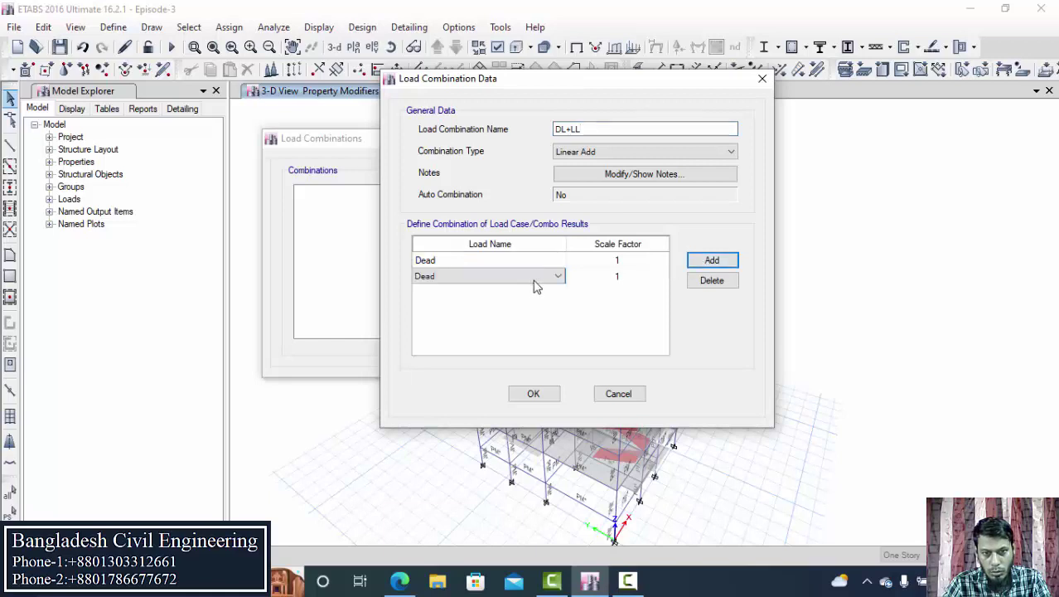
click(559, 276)
click(463, 311)
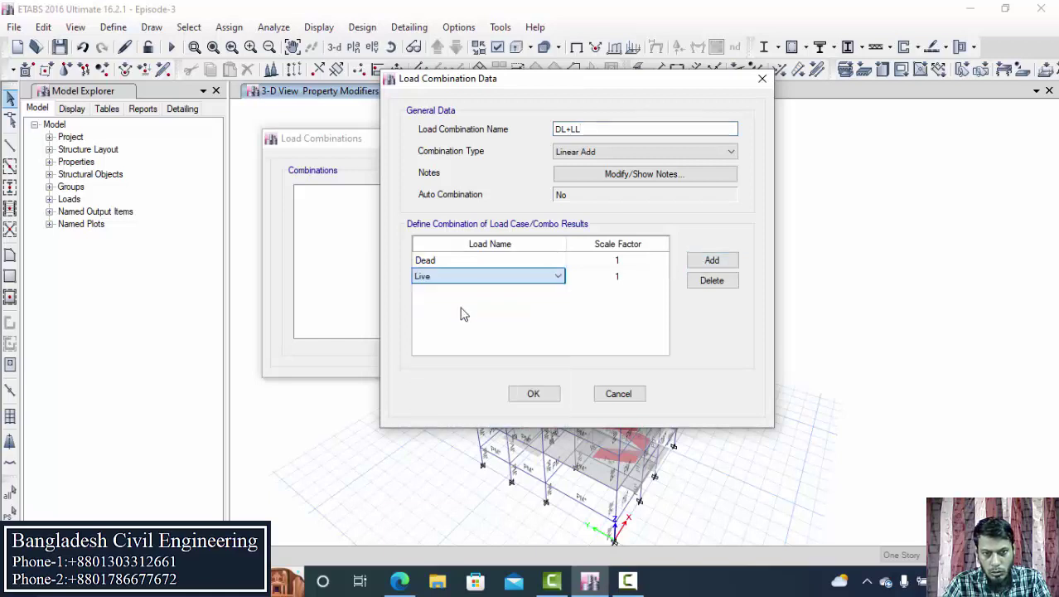
click(706, 262)
click(559, 292)
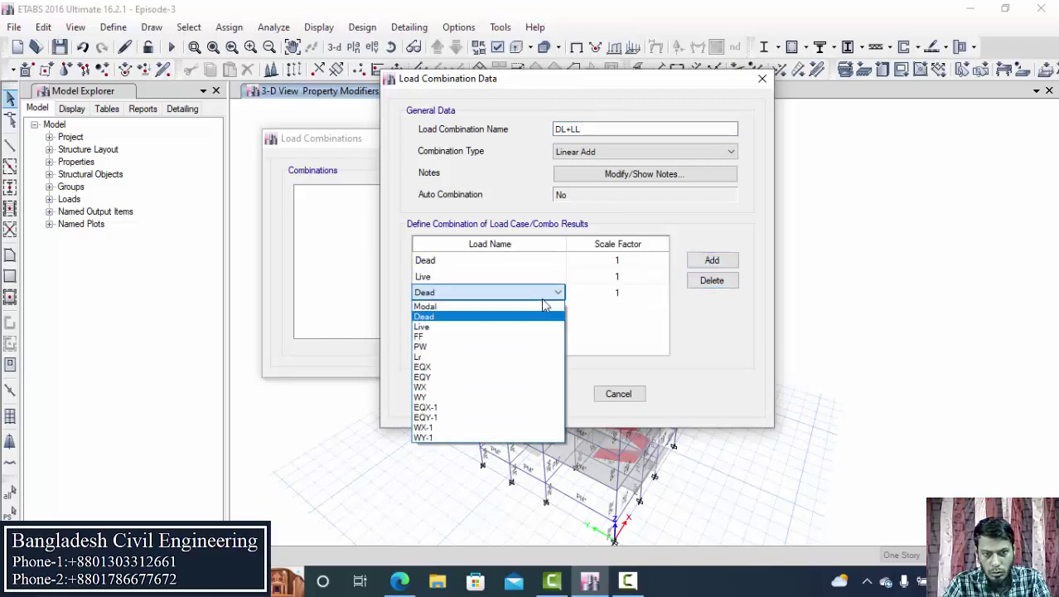
click(466, 336)
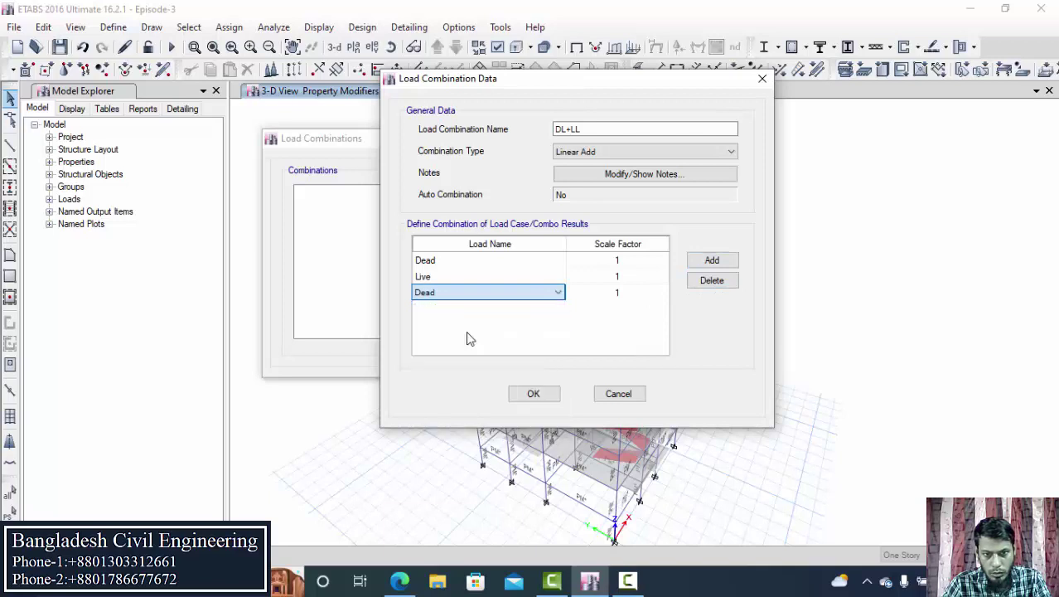
click(718, 260)
click(533, 313)
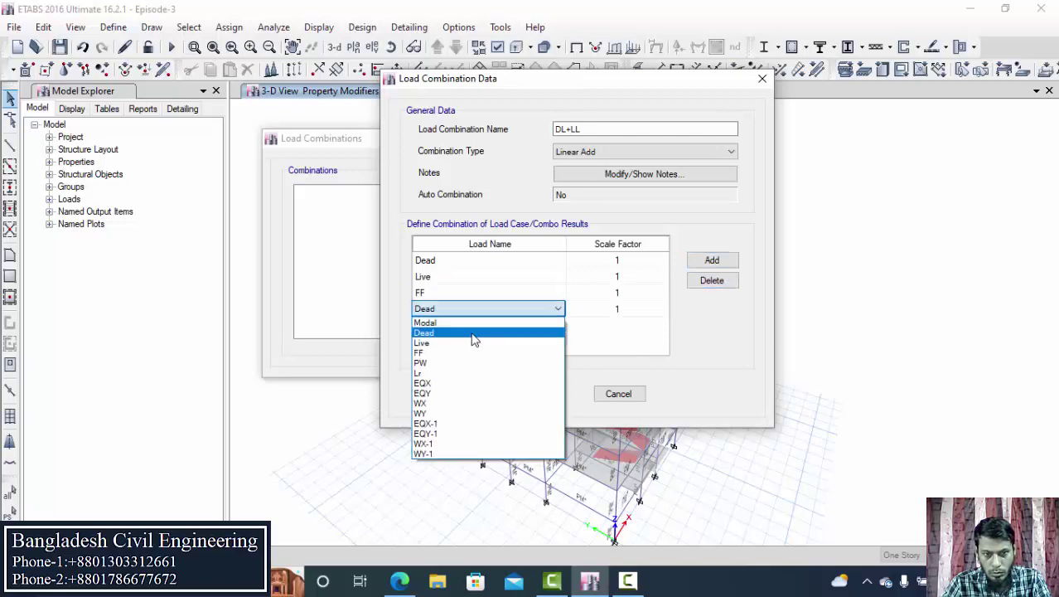
click(428, 363)
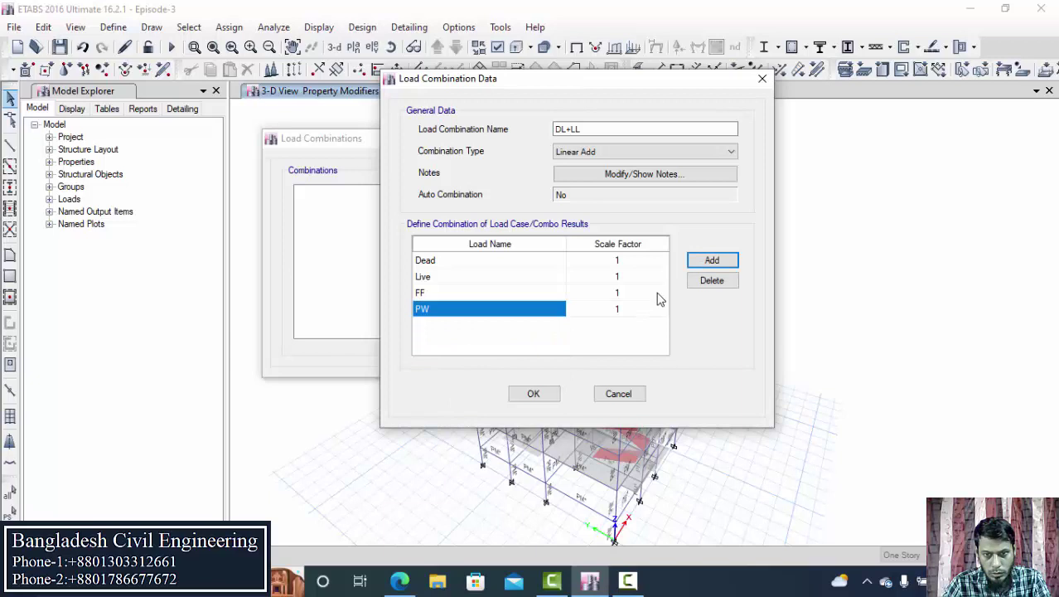
- Reorder the DL+LL load cases by deleting the Live row and adding Live again below PW
click(706, 264)
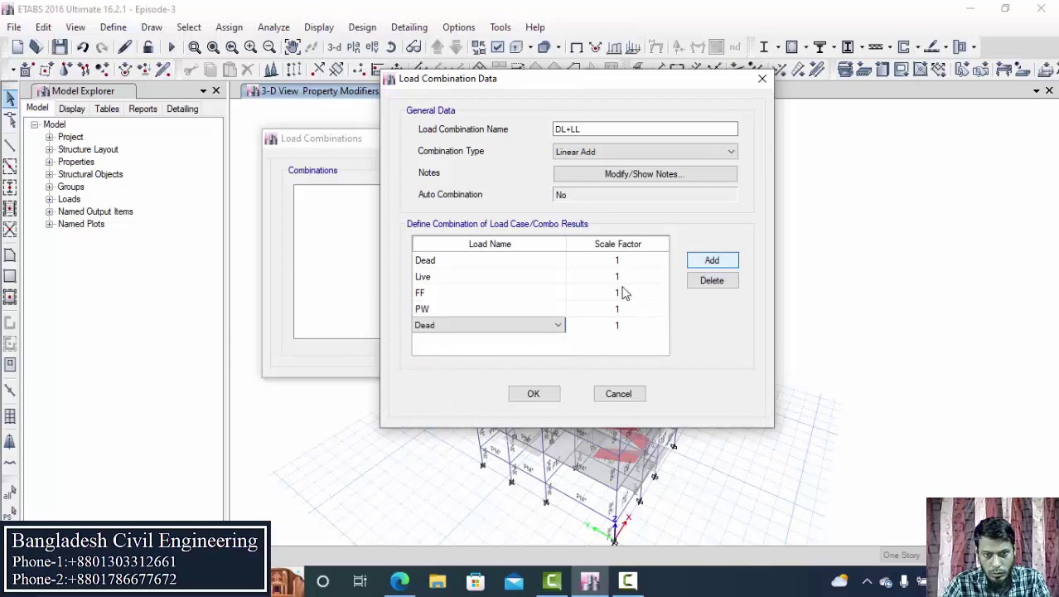
click(452, 282)
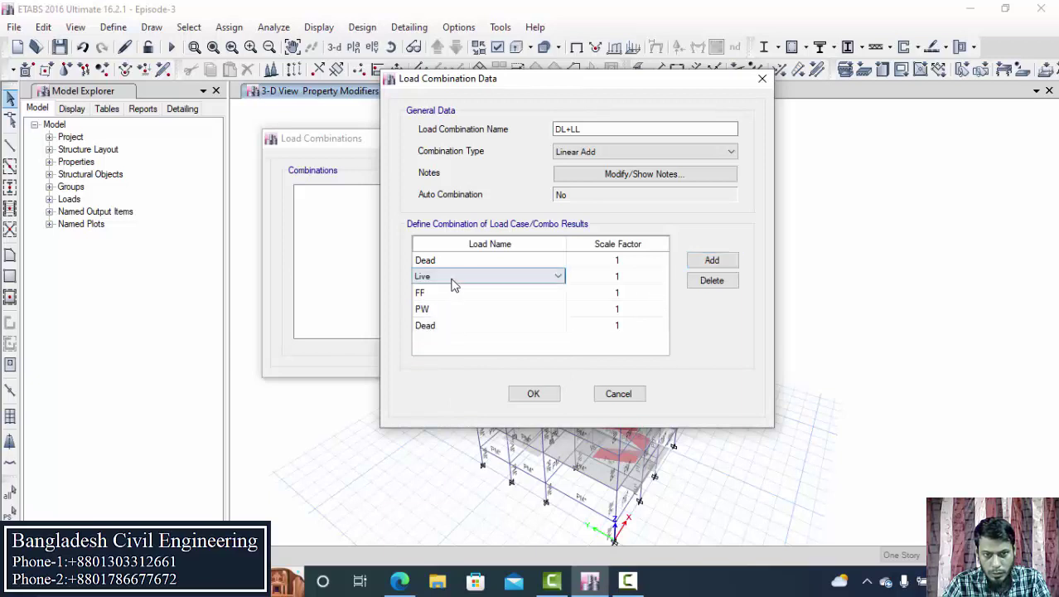
click(722, 284)
click(513, 314)
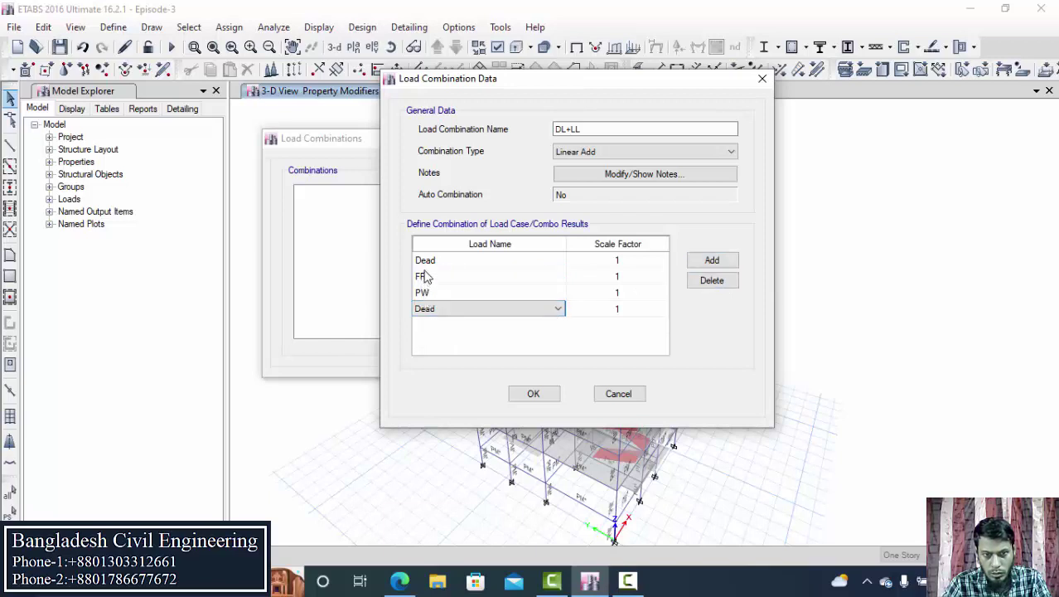
click(543, 315)
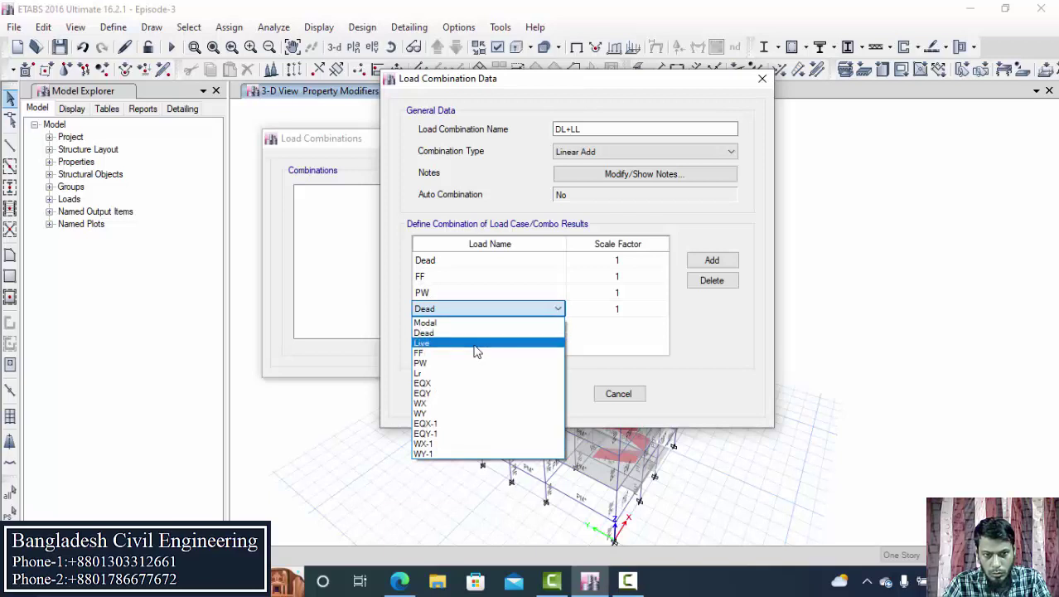
click(476, 344)
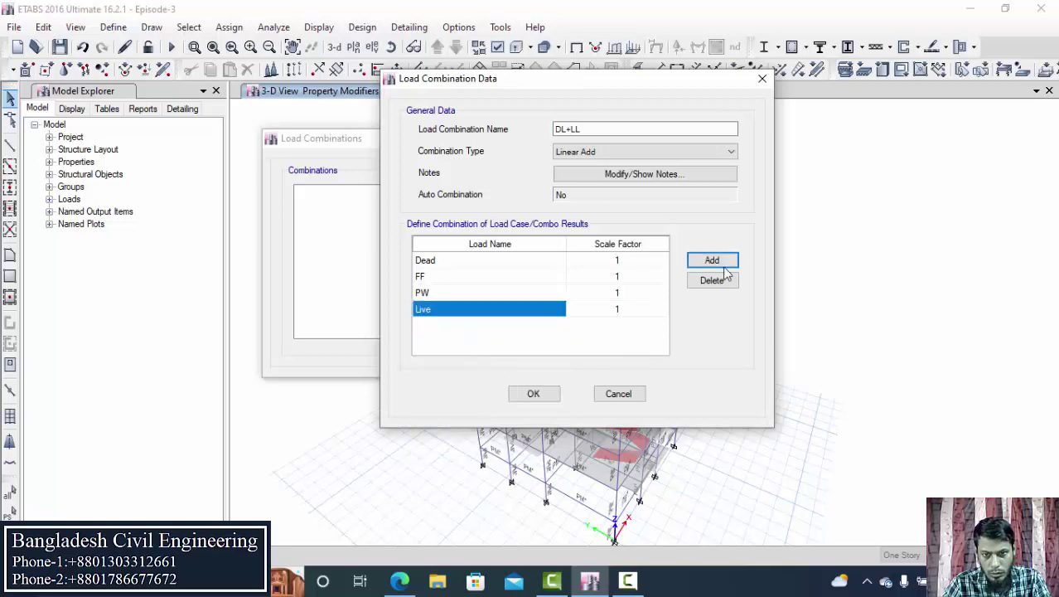
- Add the Lr load case with a scale factor of 1 and accept the DL+LL combination
click(713, 262)
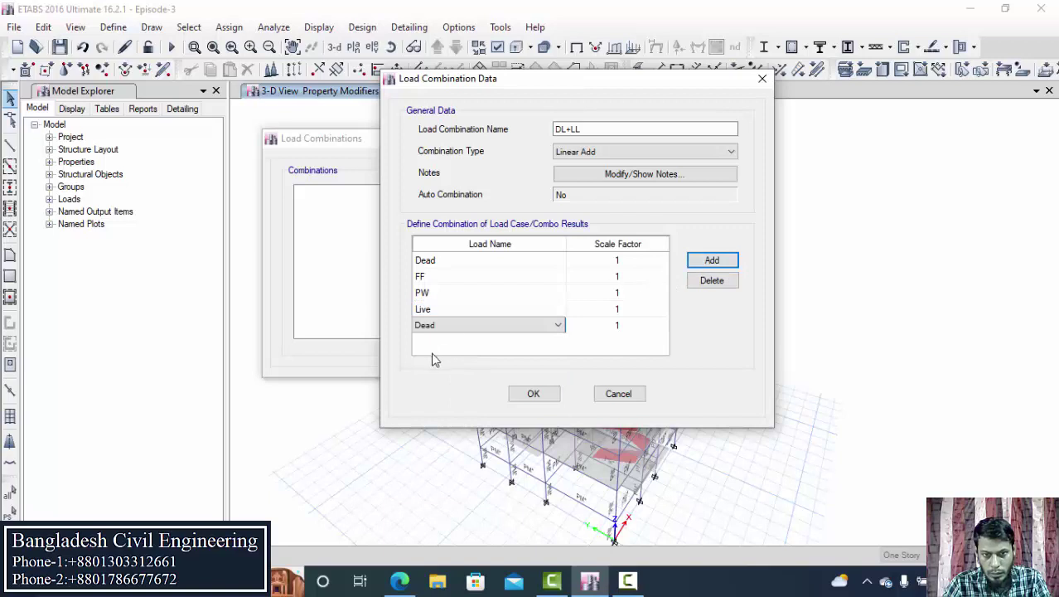
click(479, 328)
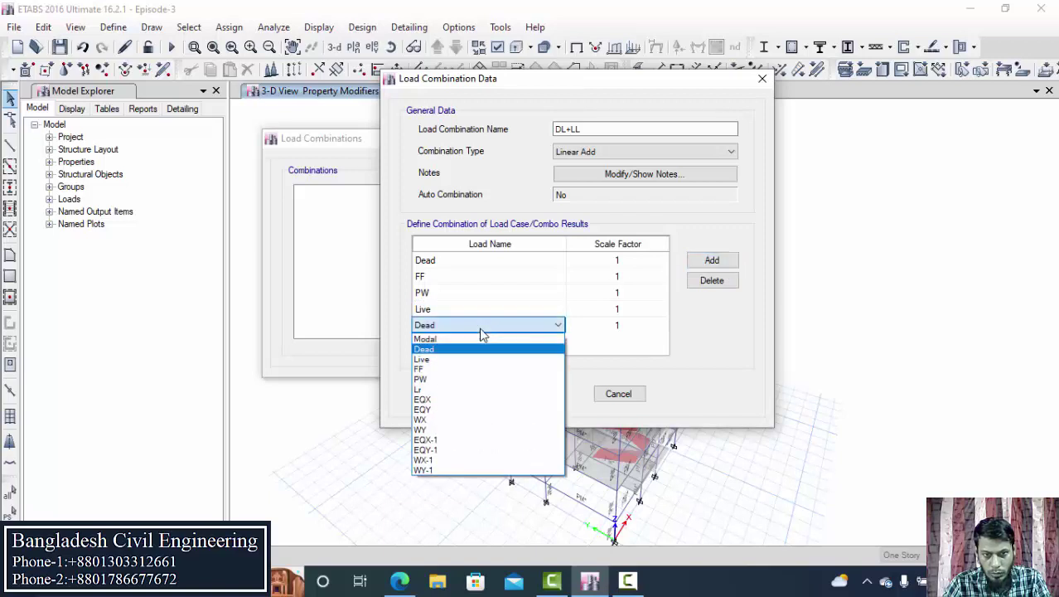
click(439, 389)
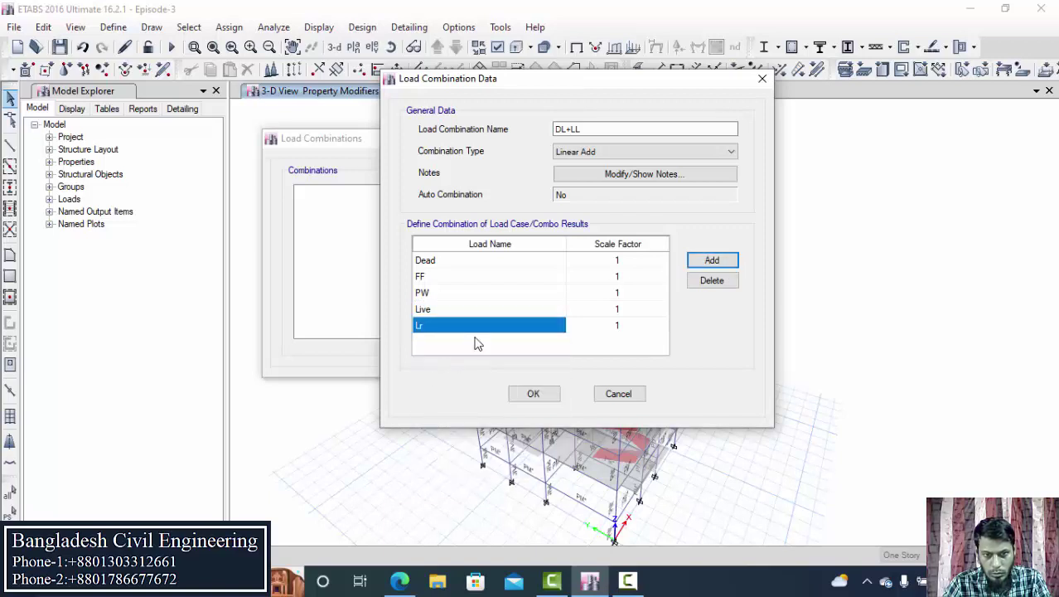
click(548, 395)
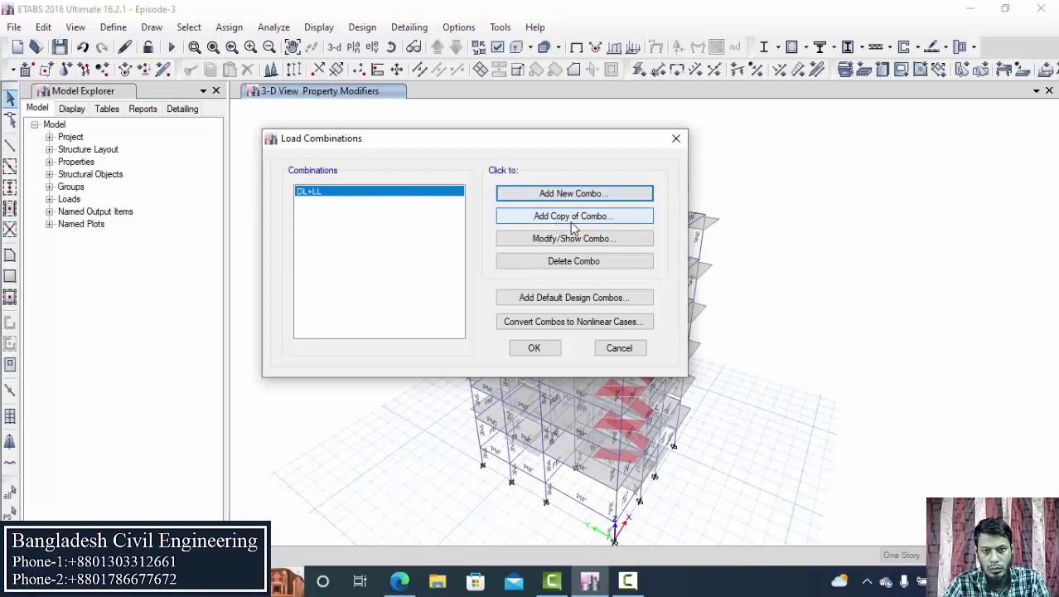
- Copy the DL+LL combination and name the copy 1-1.4DL
click(571, 222)
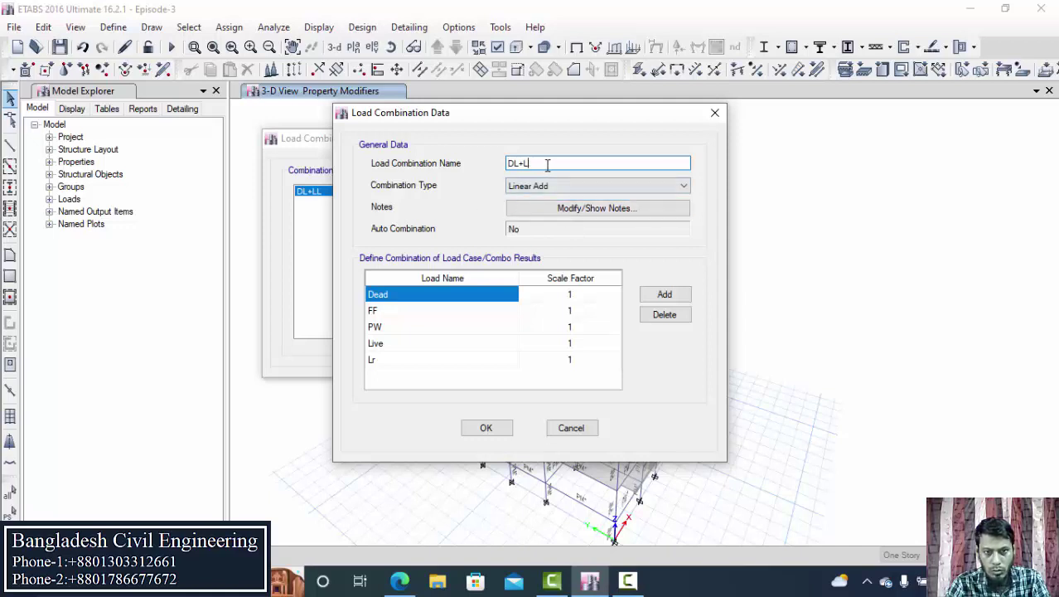
key(BackSpace)
key(BackSpace)
key(BackSpace)
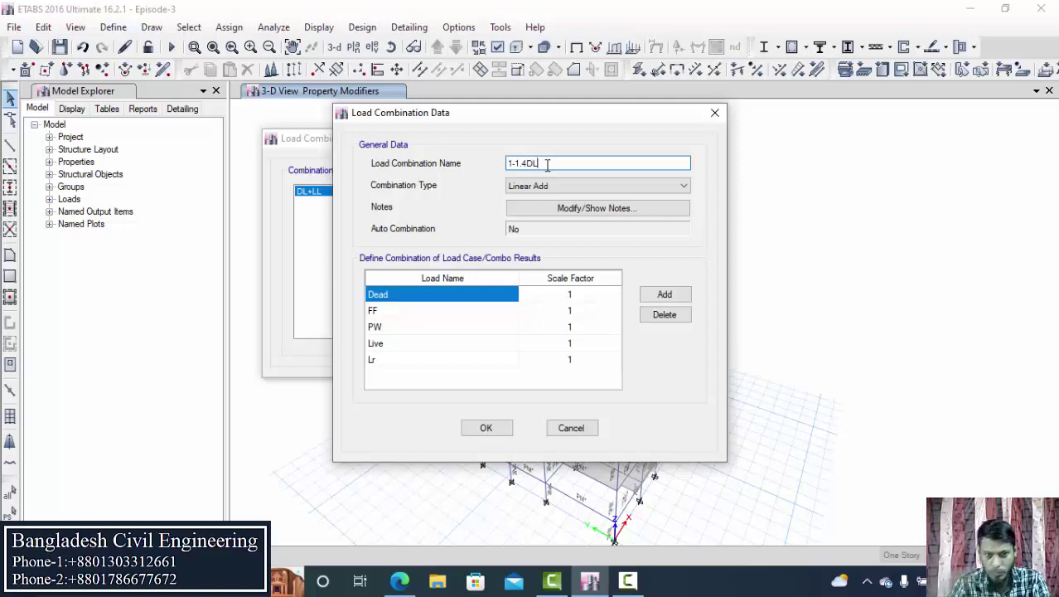
key(Tab)
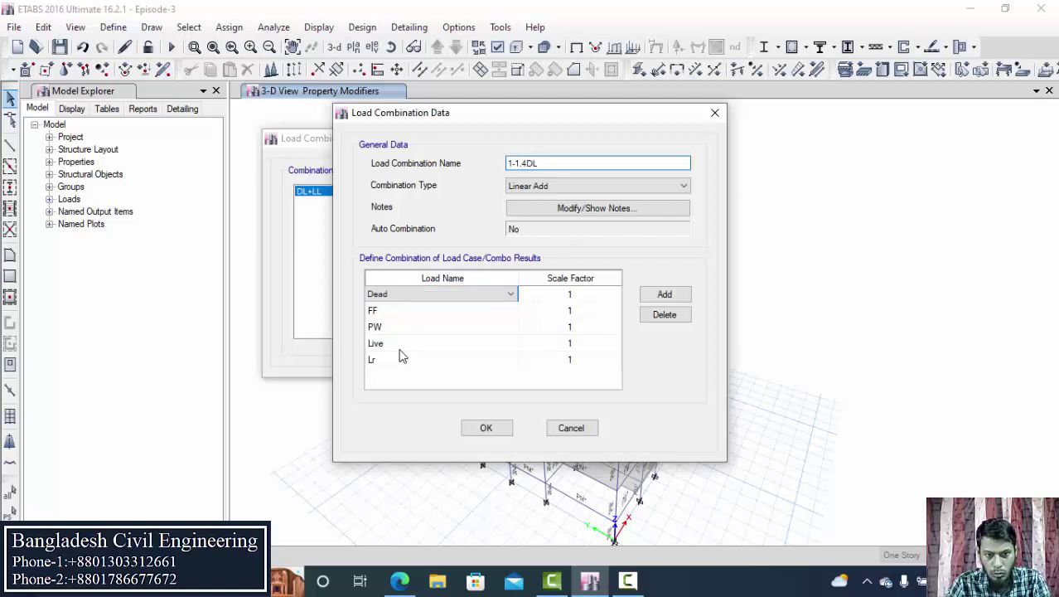
- Delete the Live and Lr load cases from the 1-1.4DL combination
click(403, 344)
click(655, 317)
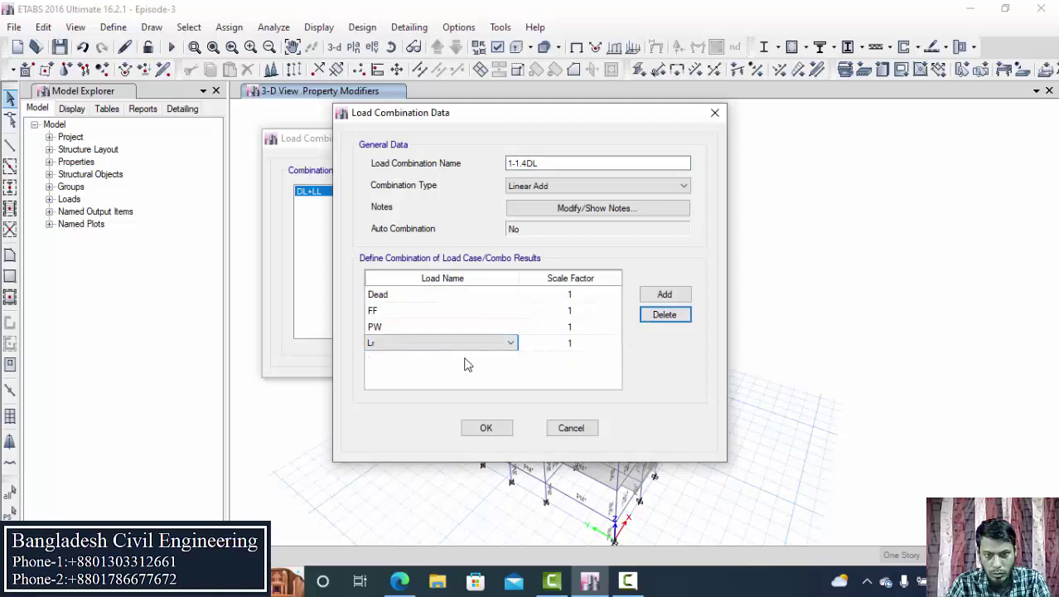
click(657, 317)
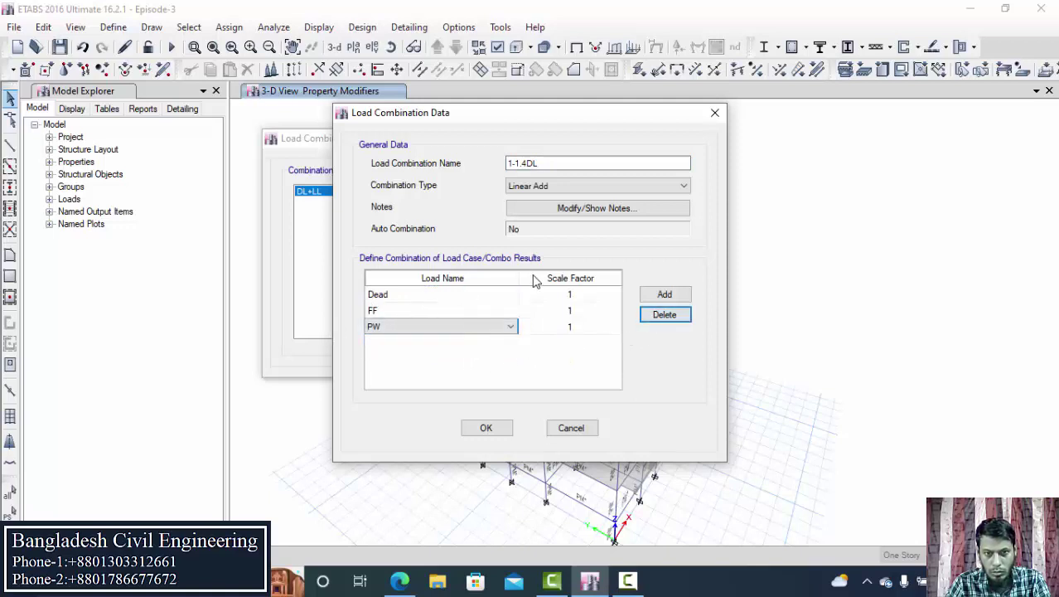
- Set the scale factors of Dead, FF and PW to 1.4 and accept the 1-1.4DL combination
click(576, 296)
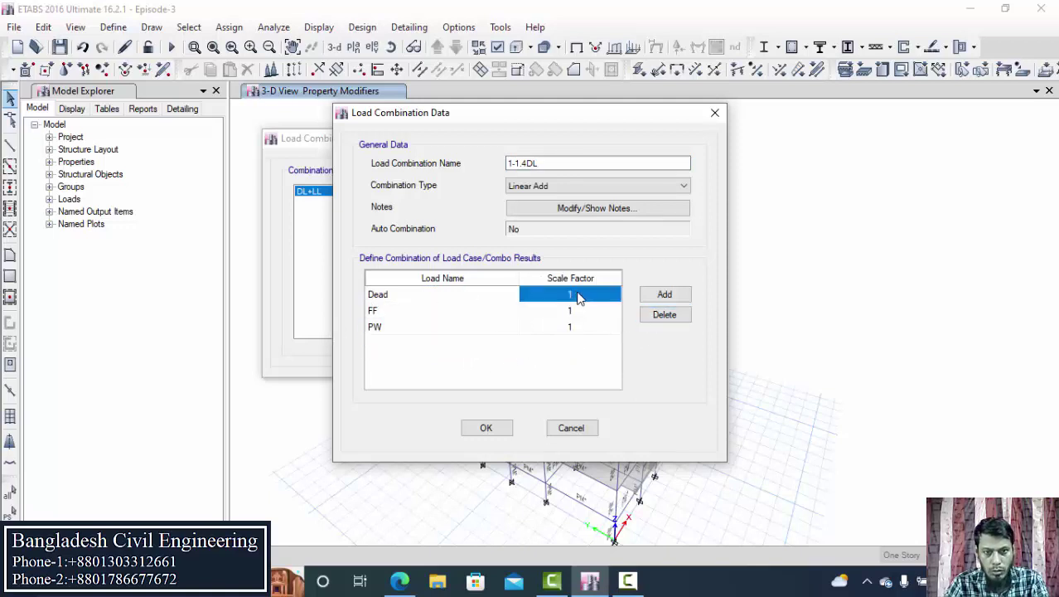
click(579, 297)
text(.4)
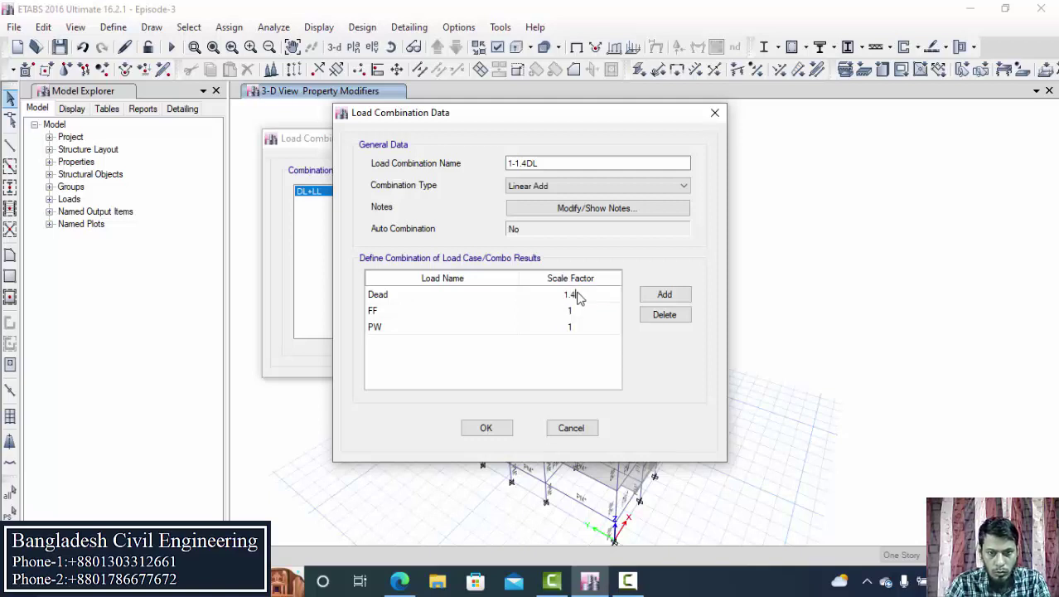
click(577, 315)
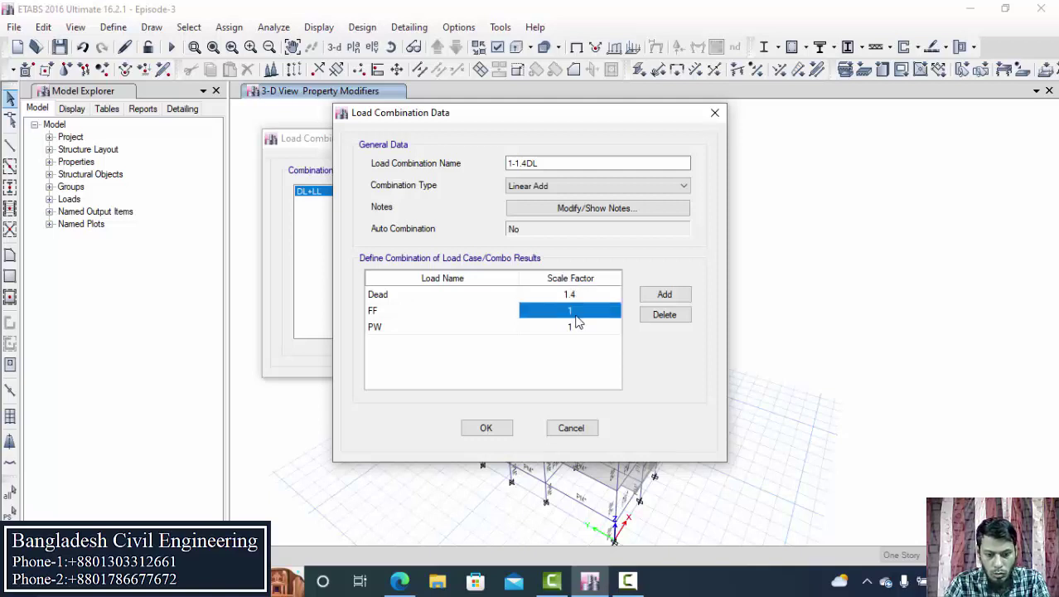
click(576, 316)
text(.4)
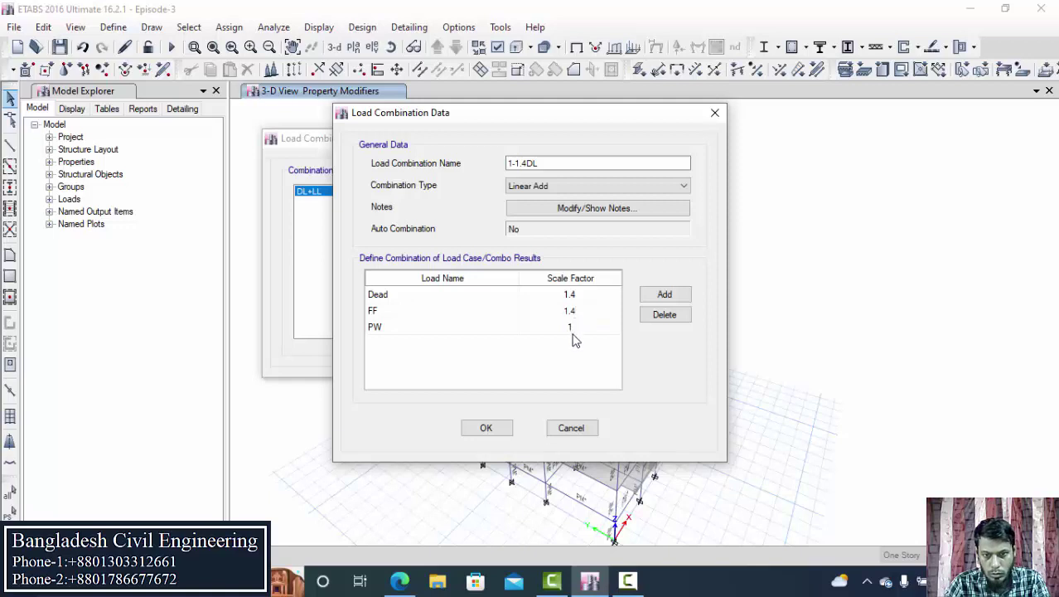
click(572, 331)
click(573, 332)
text(.4)
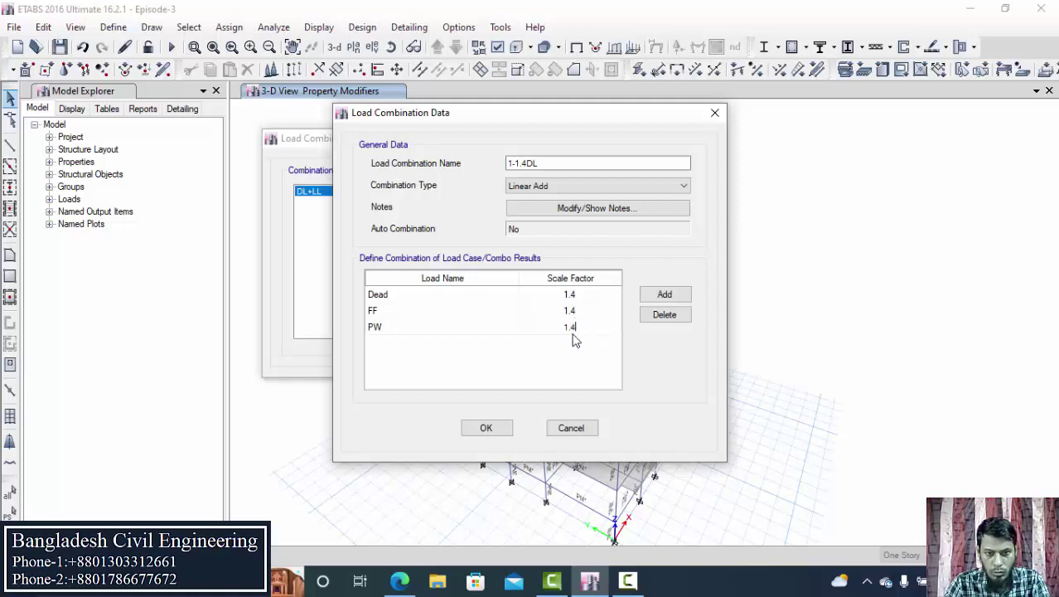
click(489, 427)
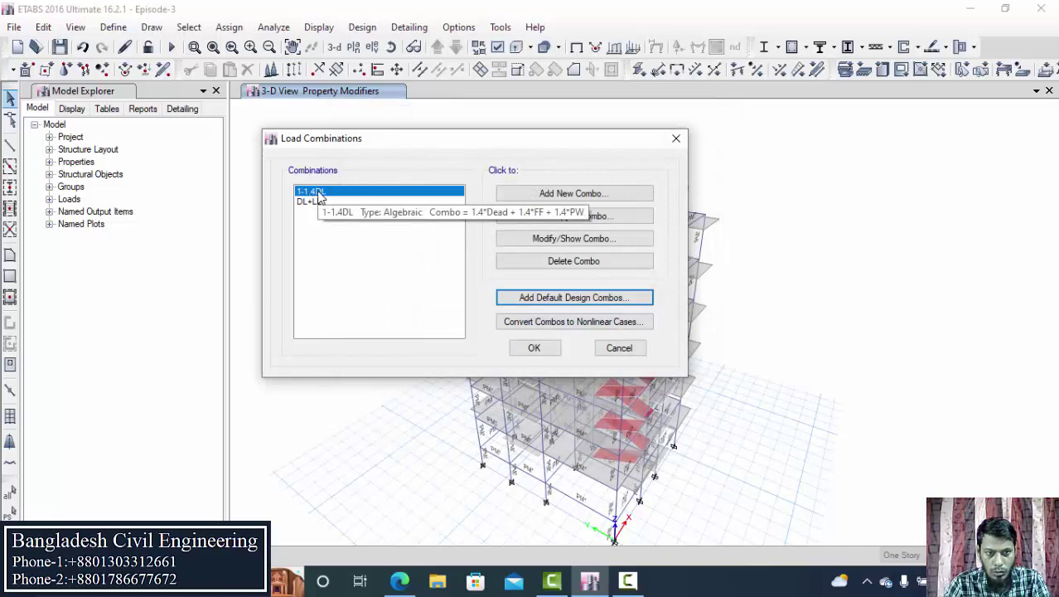
- Rename the 1-1.4DL load combination as 1) 1.4DL and accept it
click(563, 238)
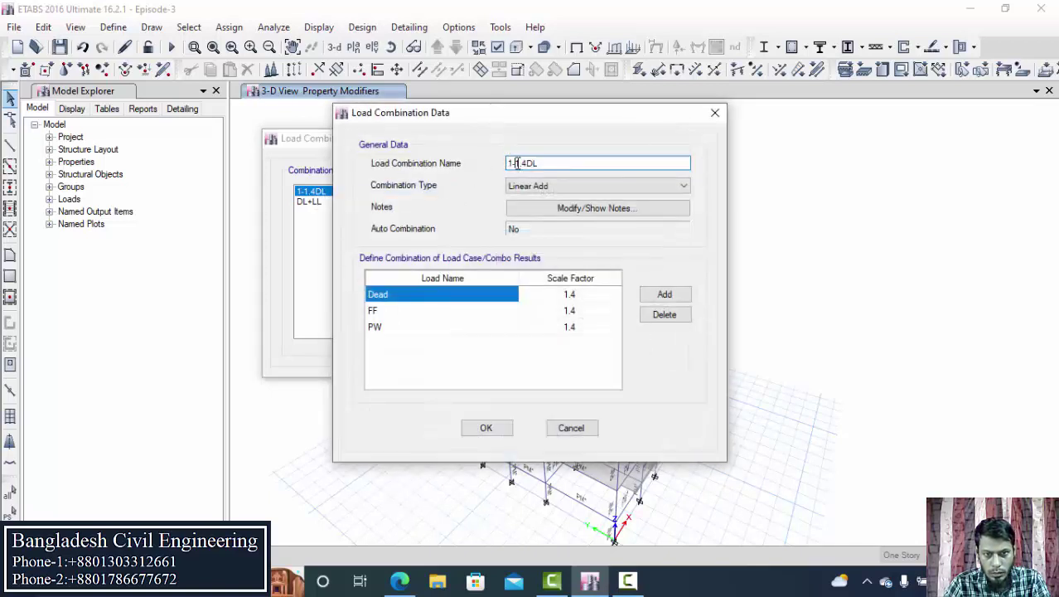
key(BackSpace)
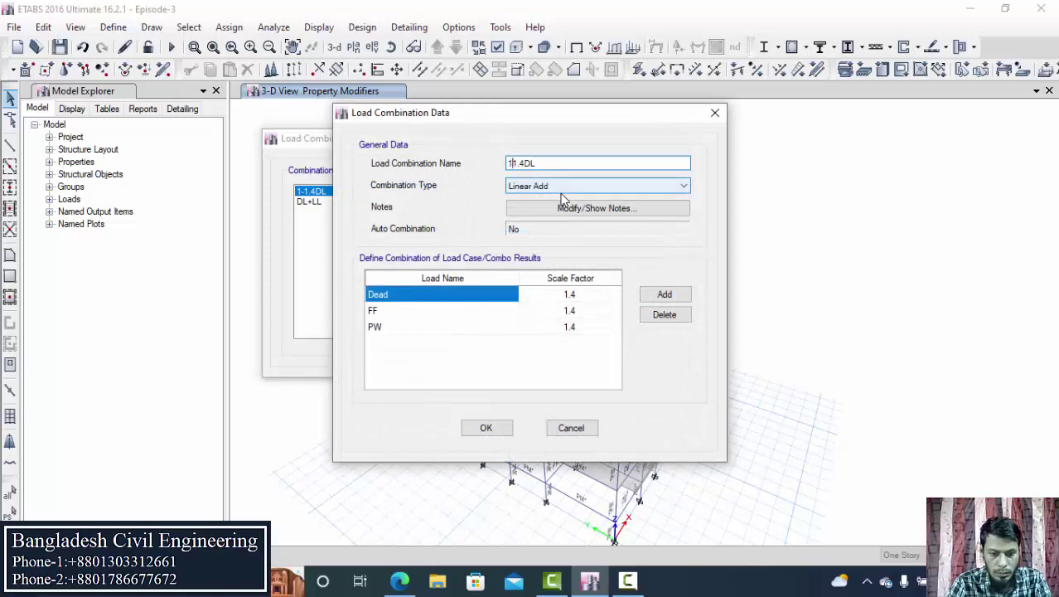
text())
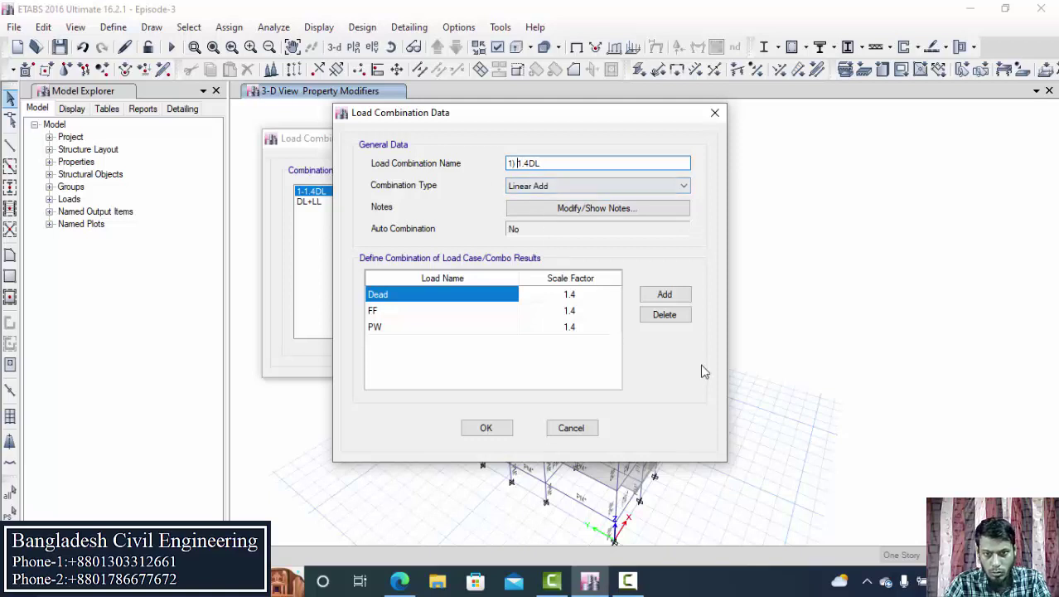
click(486, 427)
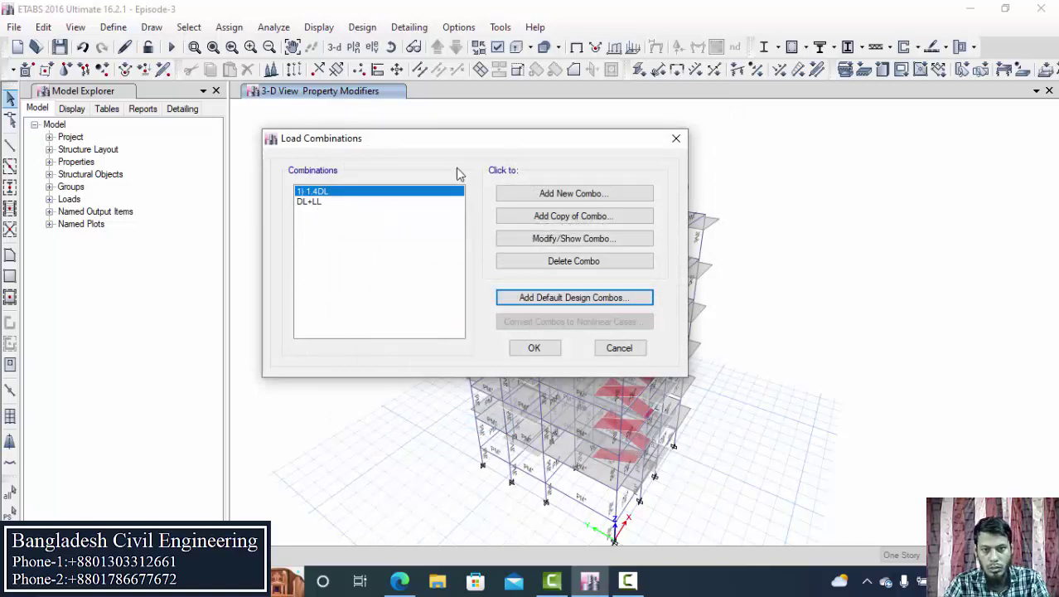
- Copy the 1) 1.4DL combination and name the copy 2) 1.2DL+1.6LL+0.5LR
click(545, 219)
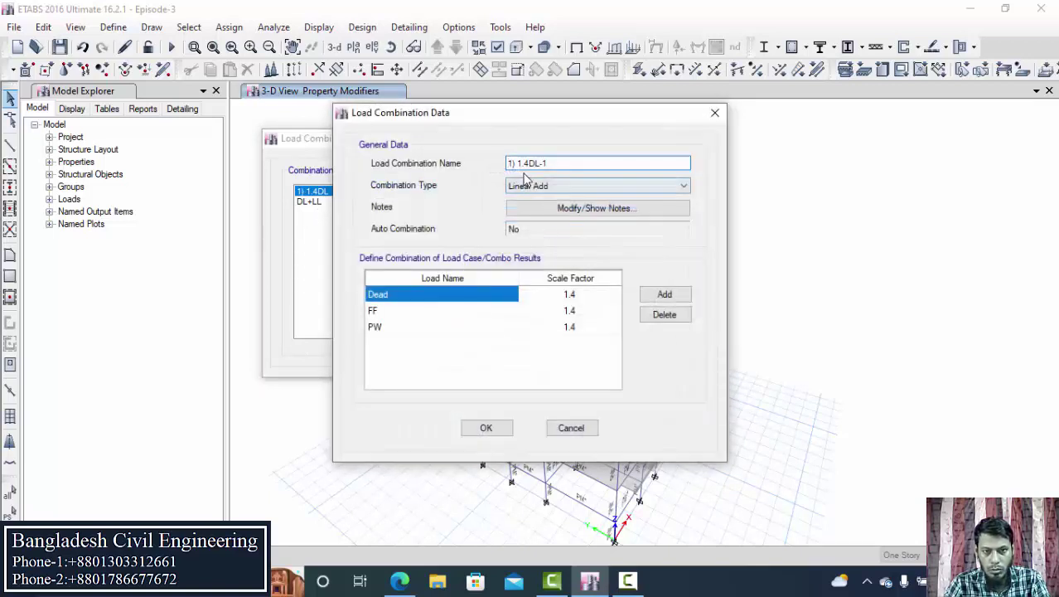
click(512, 163)
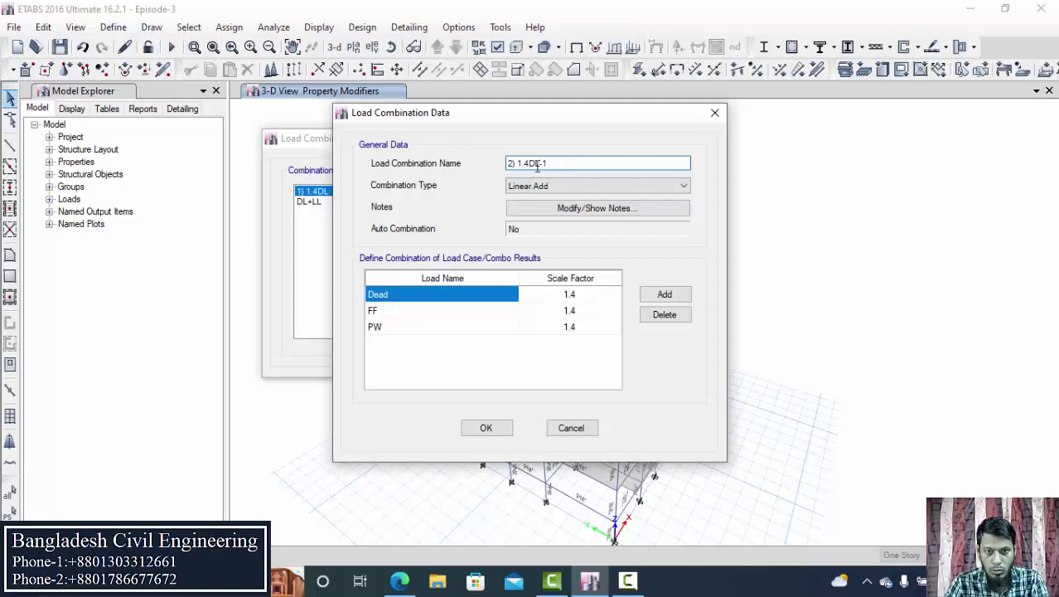
key(BackSpace)
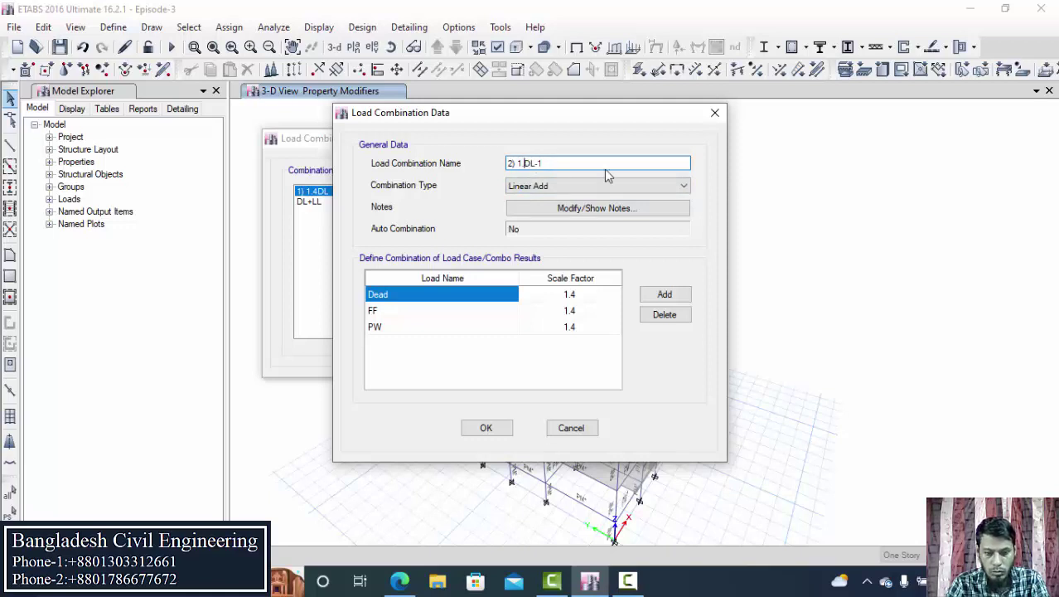
text(2)
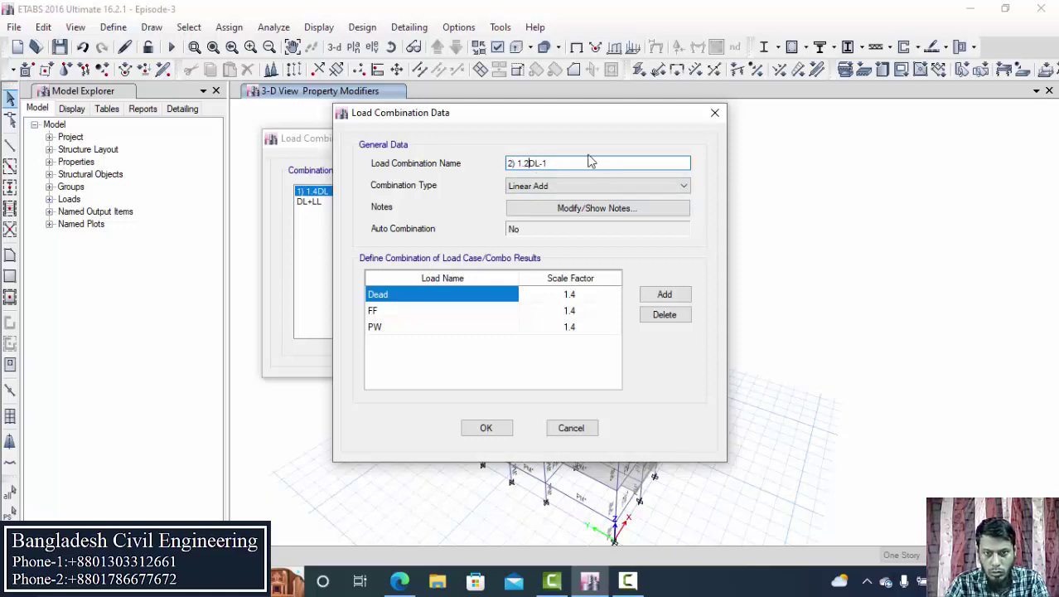
click(586, 163)
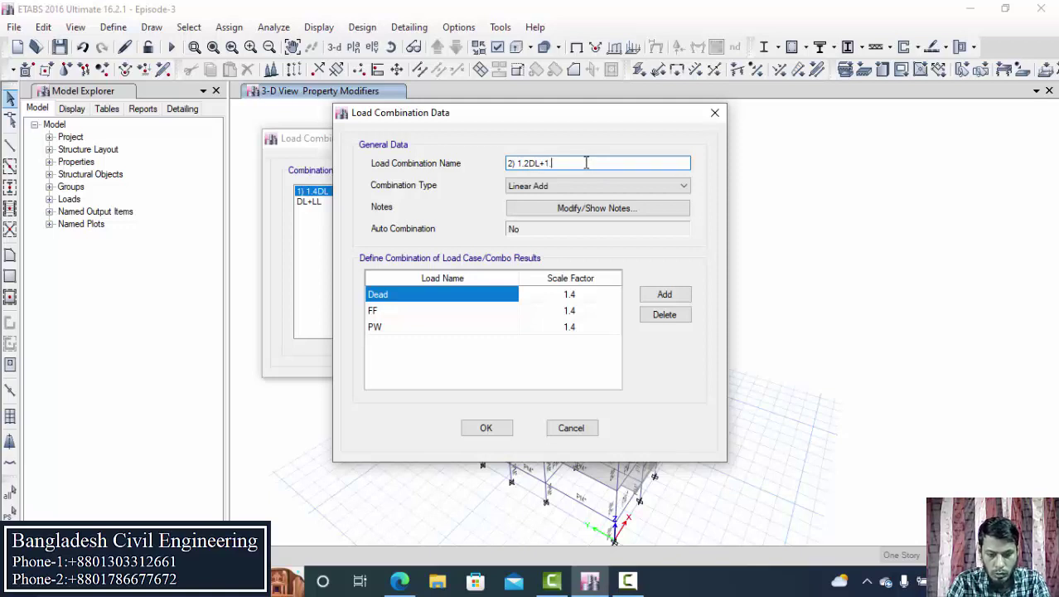
text(.6LL+0.5LR)
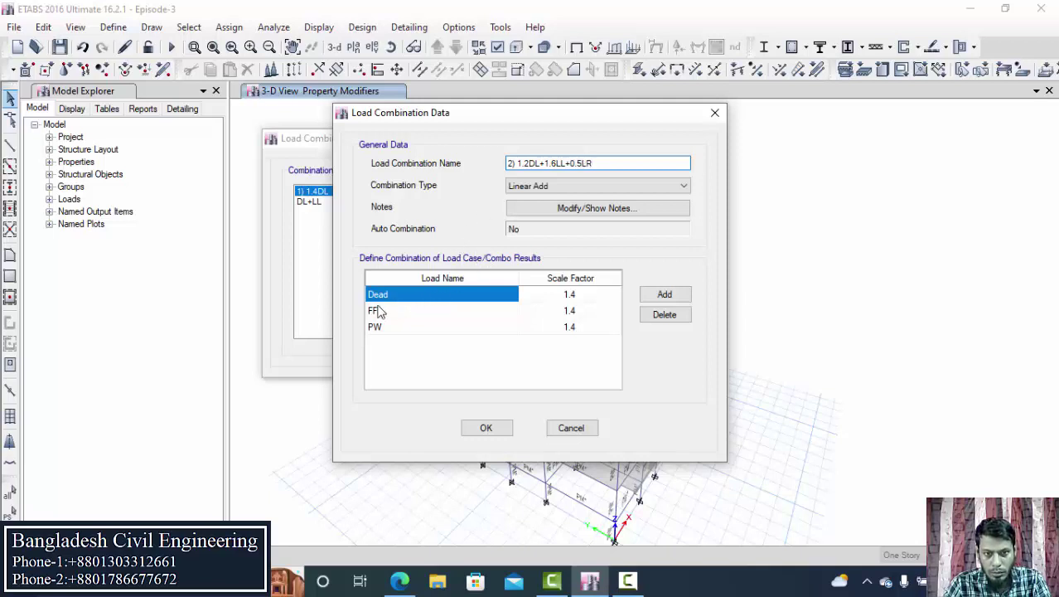
- Set the scale factors of Dead, FF and PW to 1.2 in the 2) 1.2DL+1.6LL+0.5LR combination
click(570, 295)
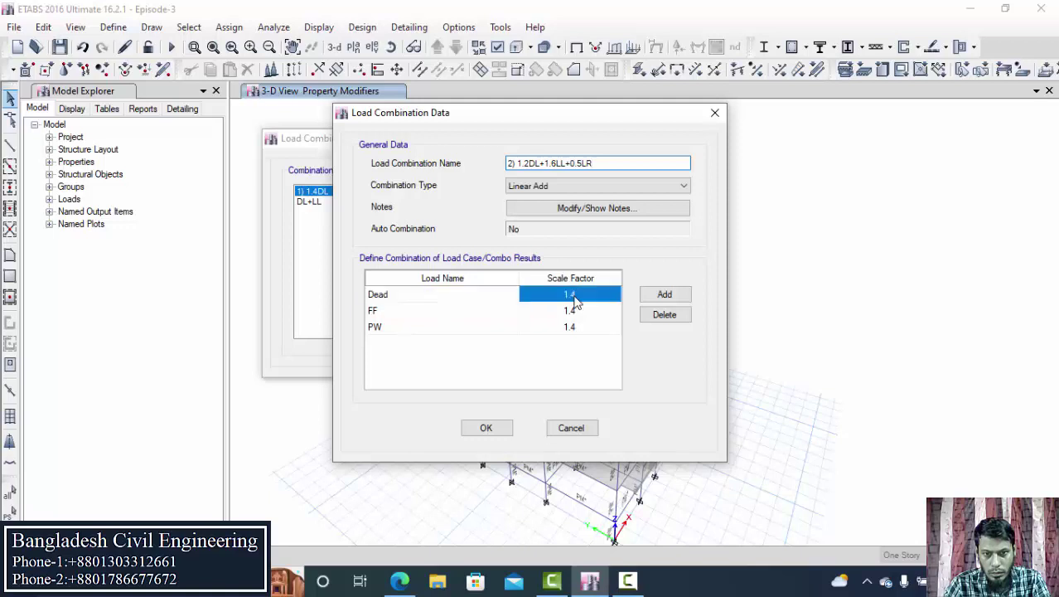
text(1.2)
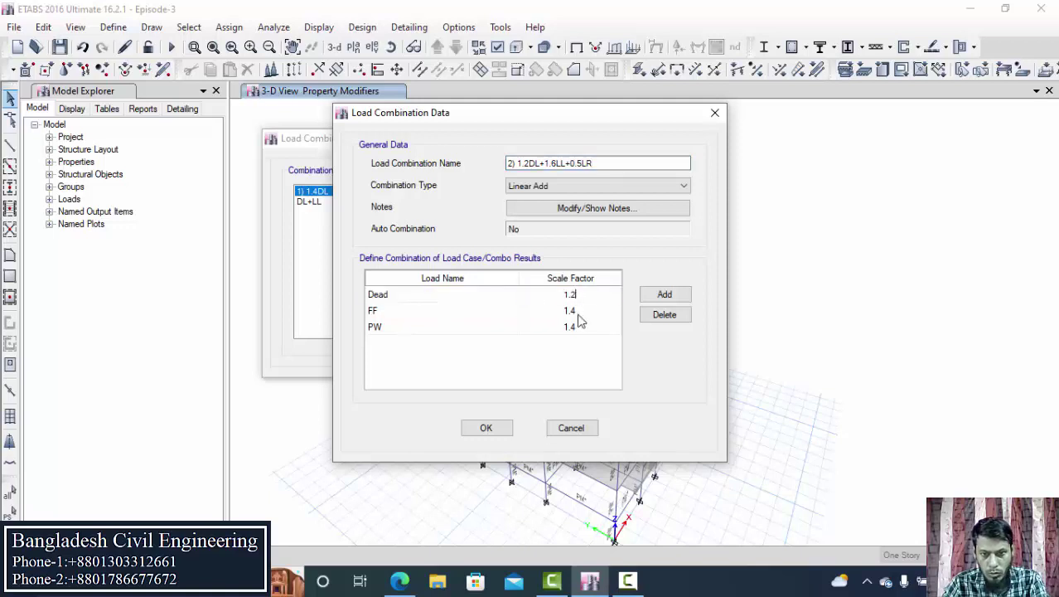
click(578, 313)
text(1.2)
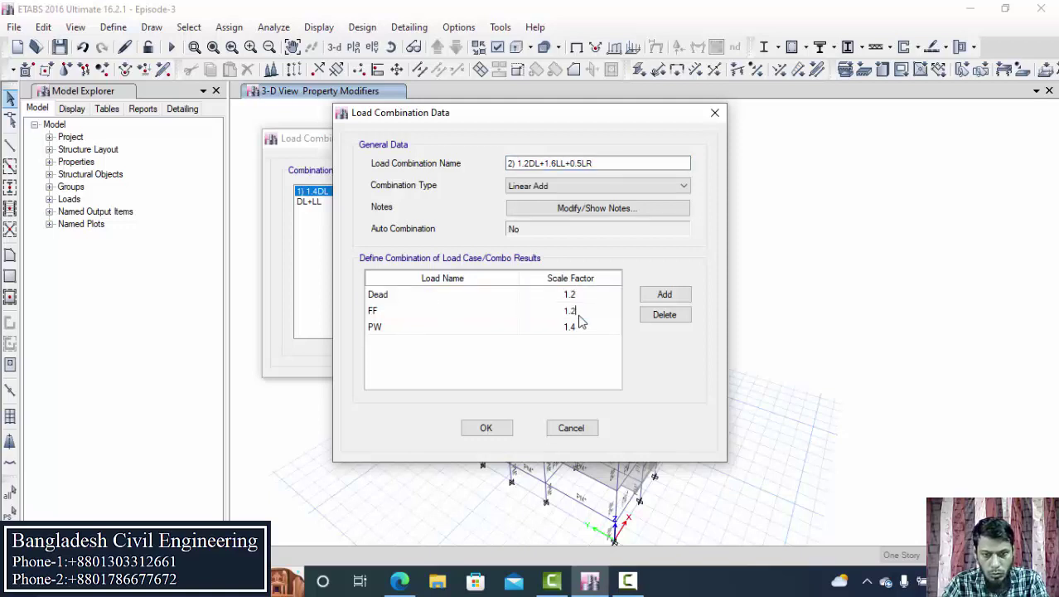
click(580, 326)
text(1)
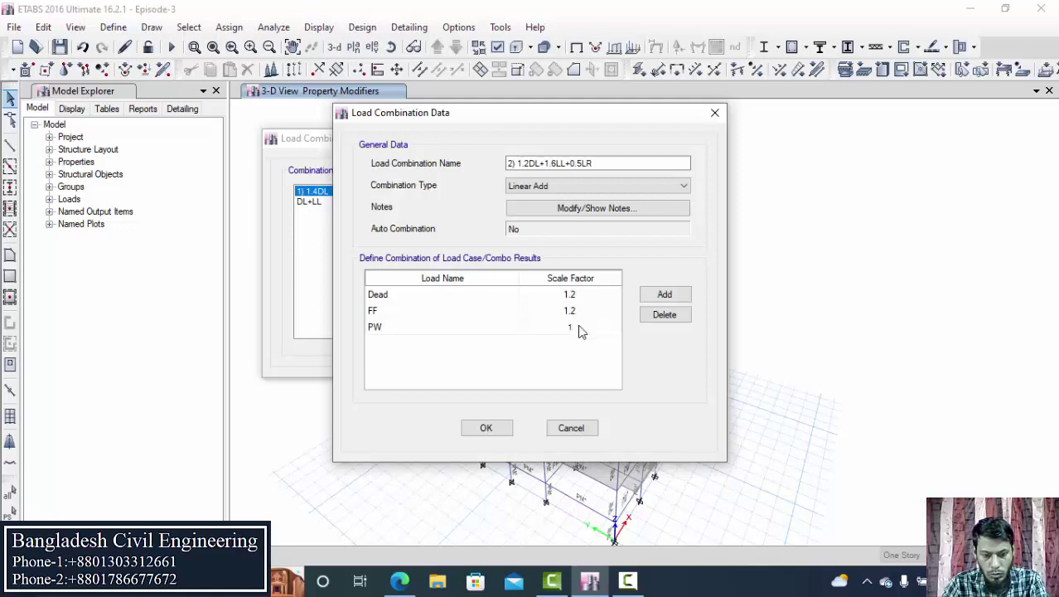
text(.2)
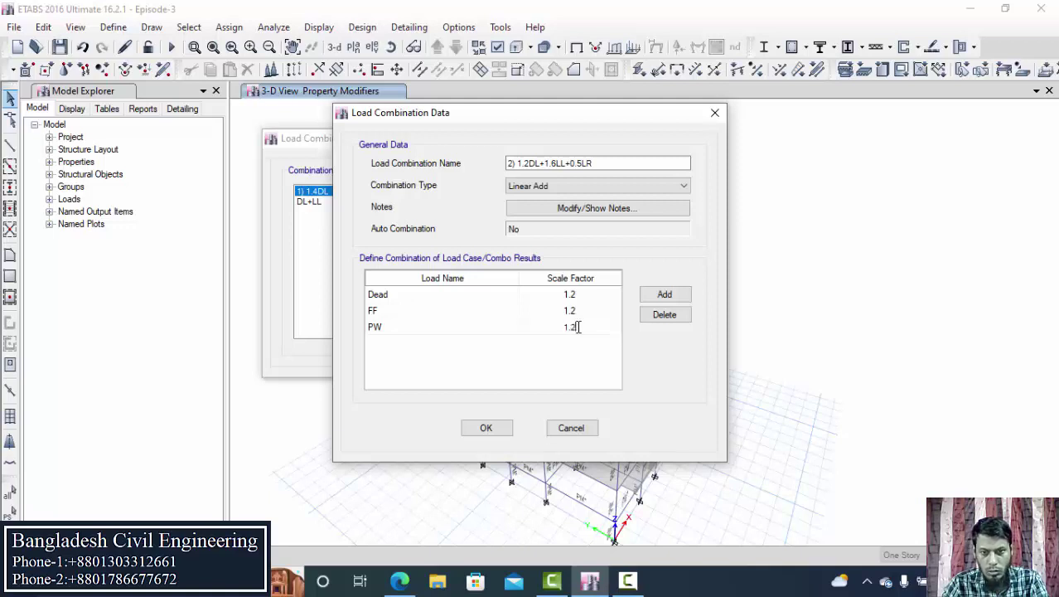
- Add the Live and Lr load cases to the 2) 1.2DL+1.6LL+0.5LR combination
click(664, 295)
click(504, 342)
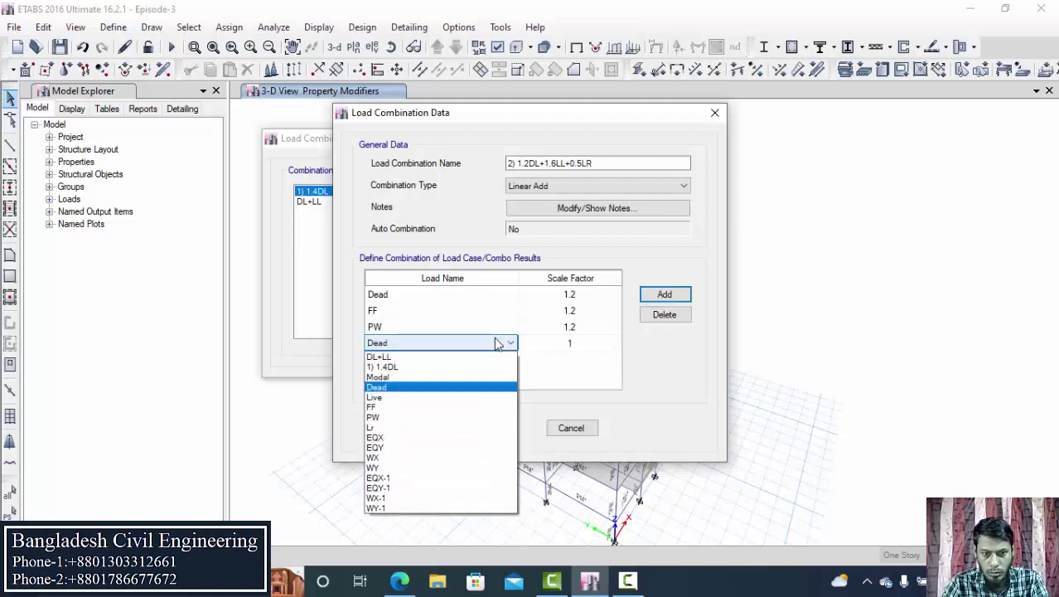
click(414, 397)
click(658, 294)
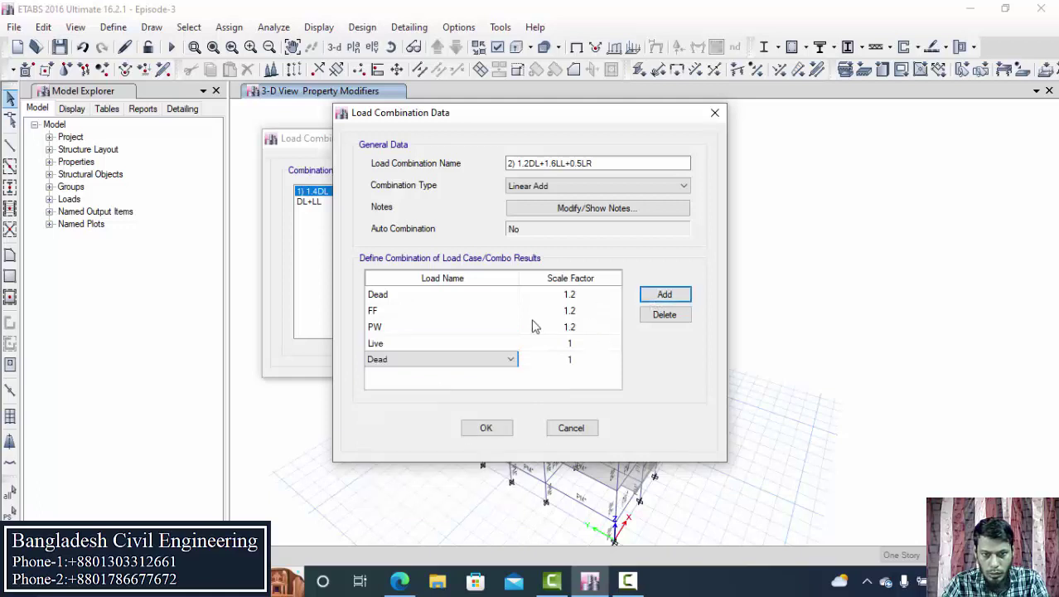
click(494, 358)
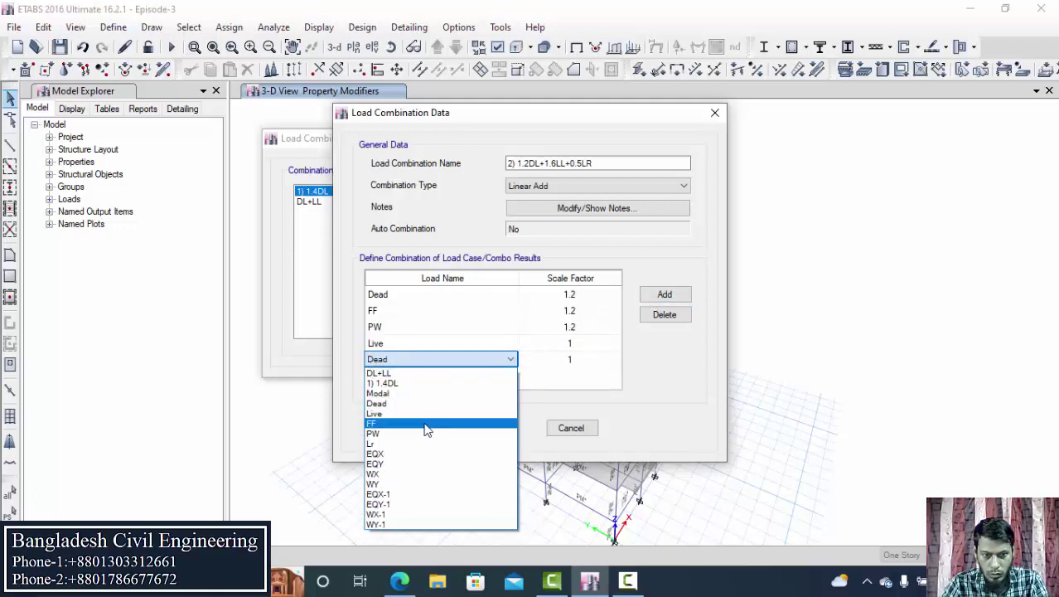
click(407, 443)
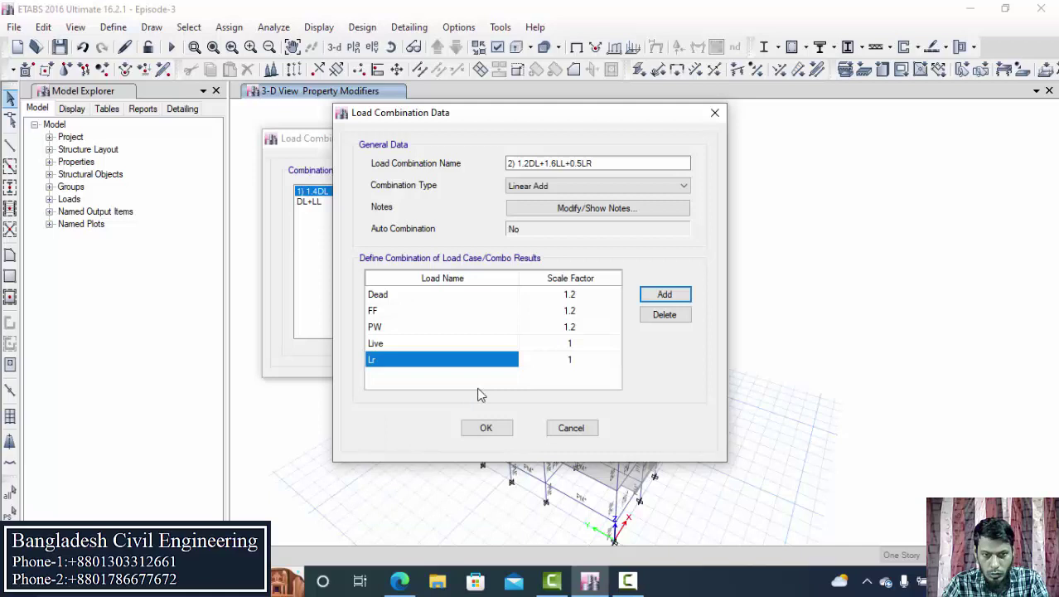
- Set the scale factors of Live to 1.6 and Lr to 0.5, and accept the combination
click(579, 348)
click(580, 348)
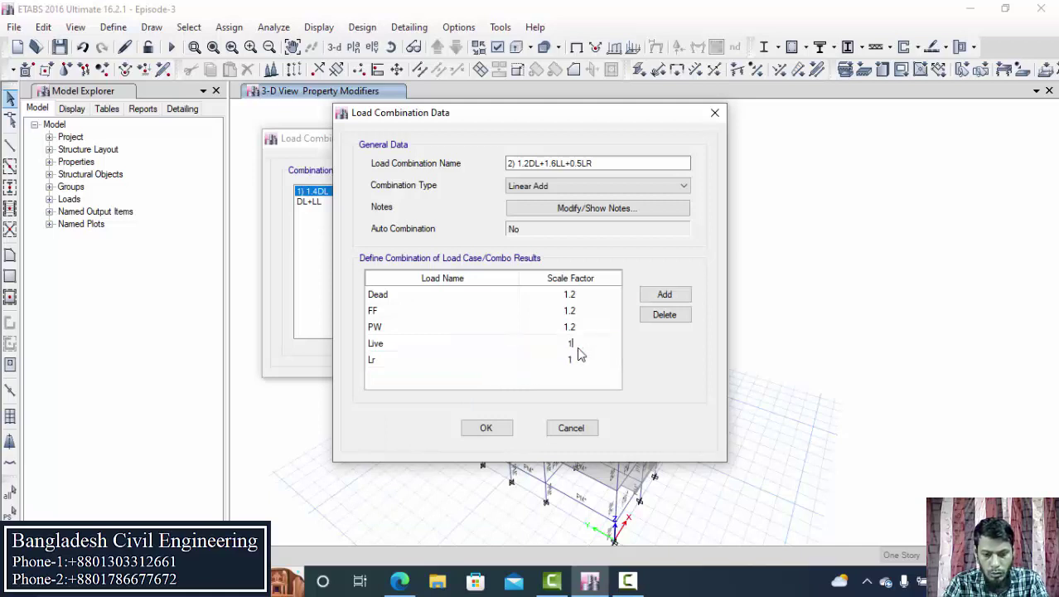
text(.6)
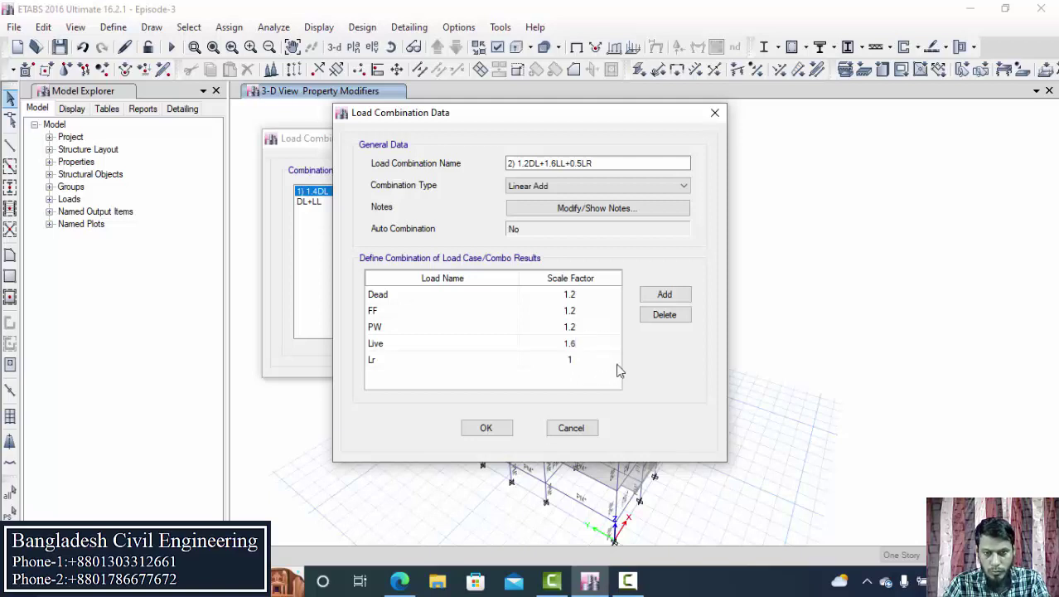
click(574, 361)
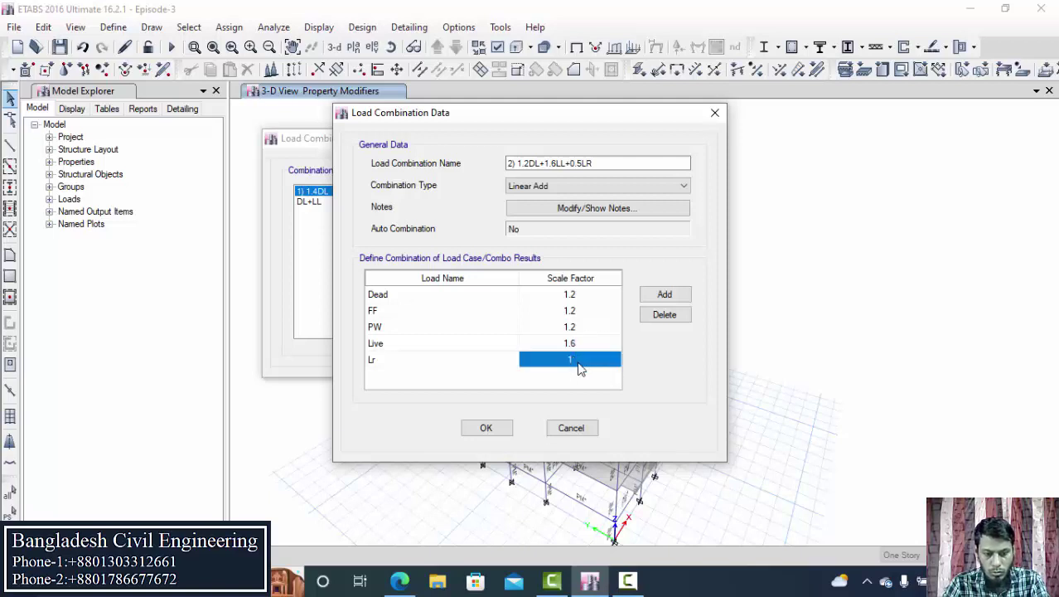
text(0.5)
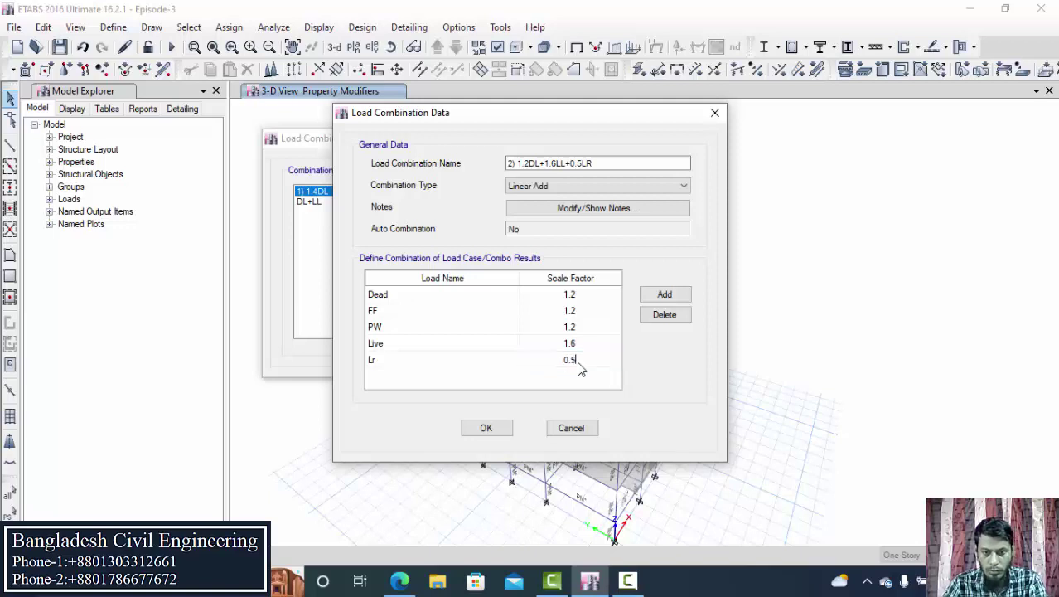
click(484, 431)
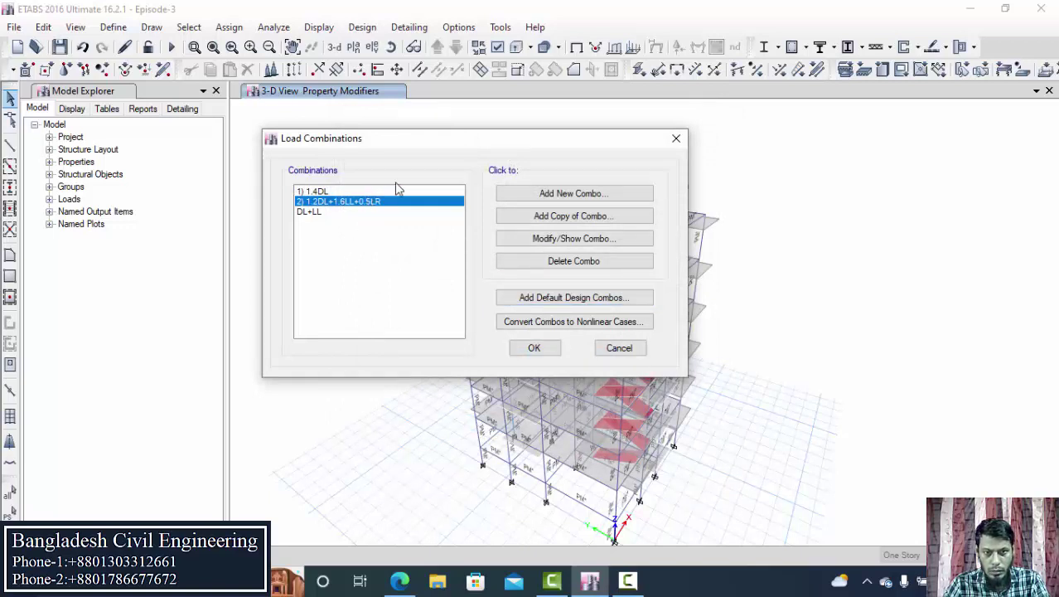
- Copy the 2) 1.2DL+1.6LL+0.5LR combination and name the copy 3) 1.2DL+1.6LL+Lr
click(544, 217)
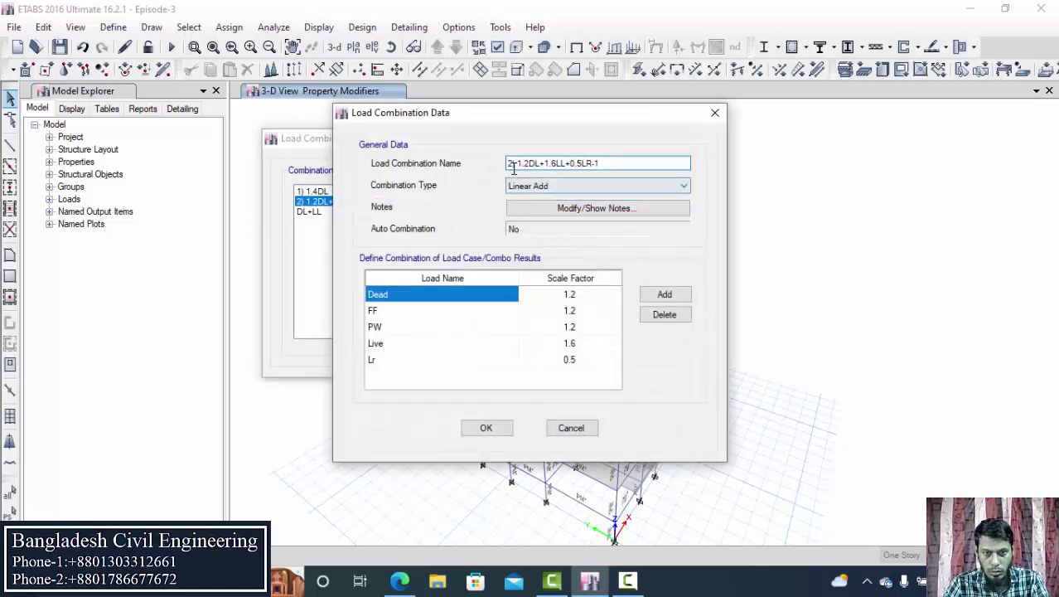
key(Delete)
key(Delete)
text(3))
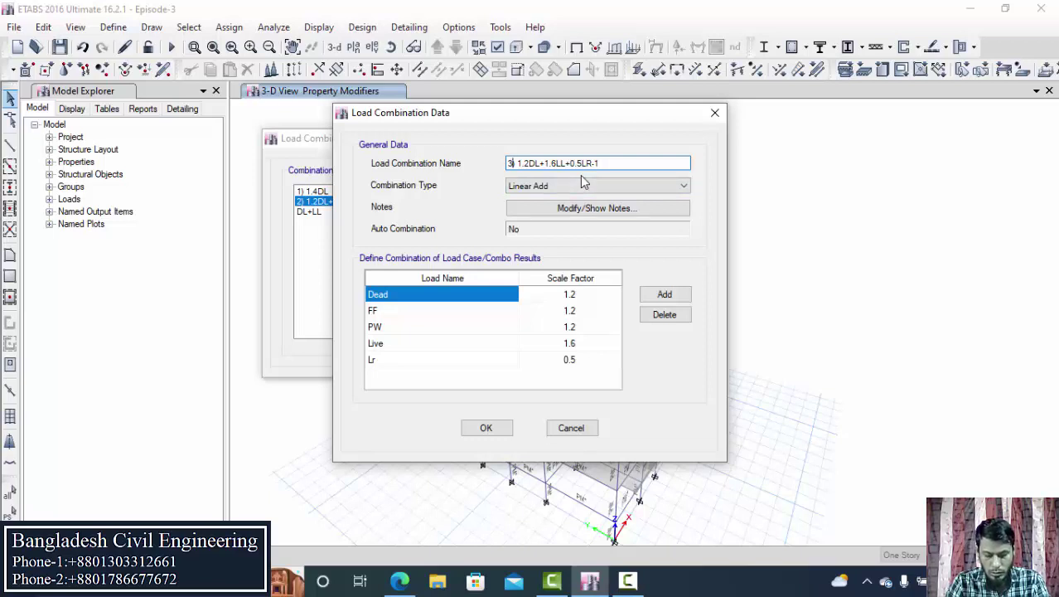
click(606, 163)
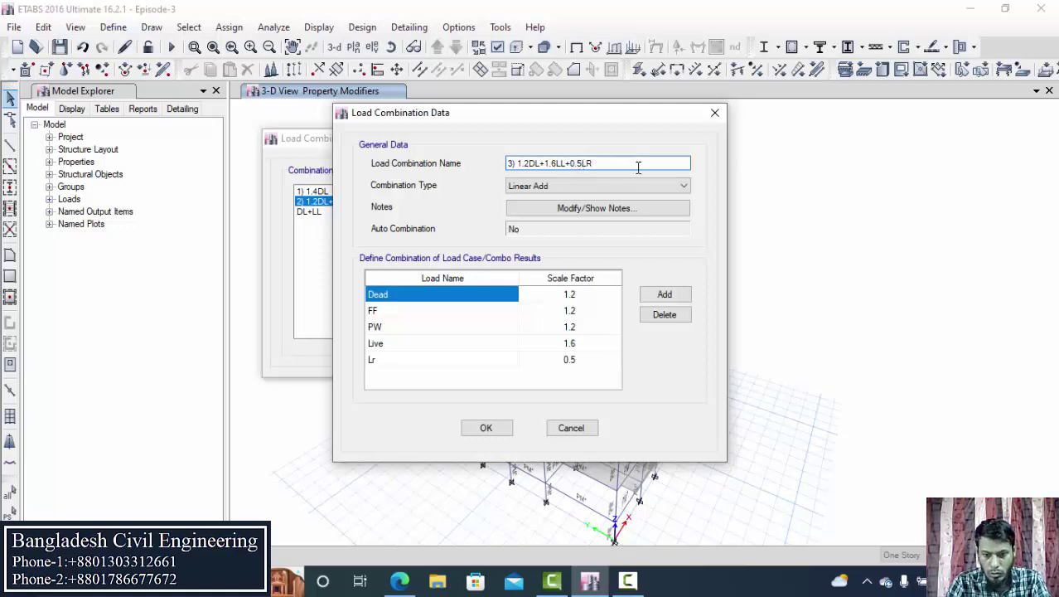
key(BackSpace)
key(BackSpace)
key(BackSpace)
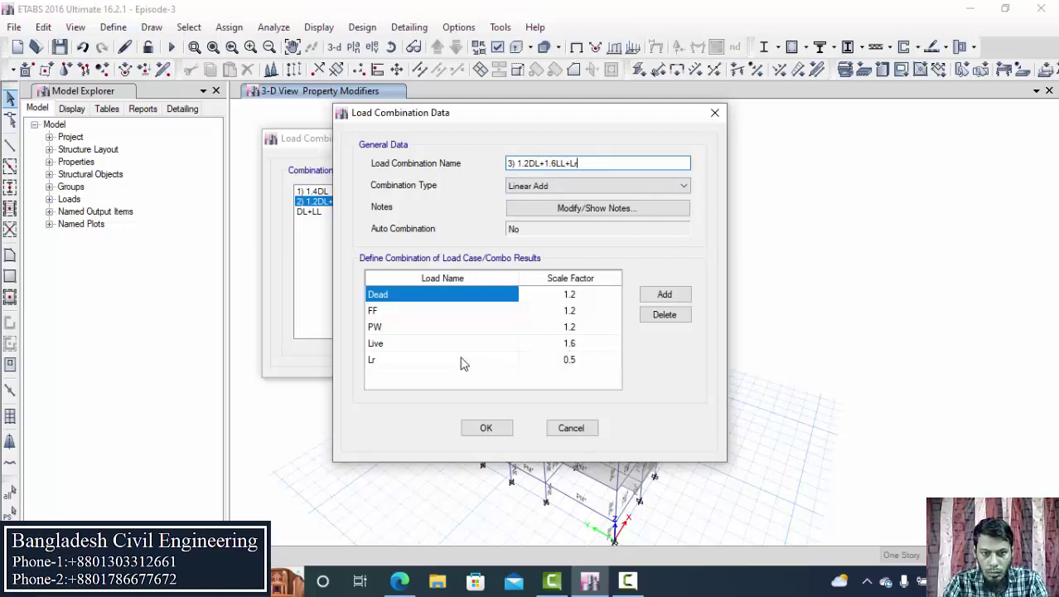
- Set the Lr scale factor to 1 and accept the 3) 1.2DL+1.6LL+Lr combination
click(577, 366)
text(1)
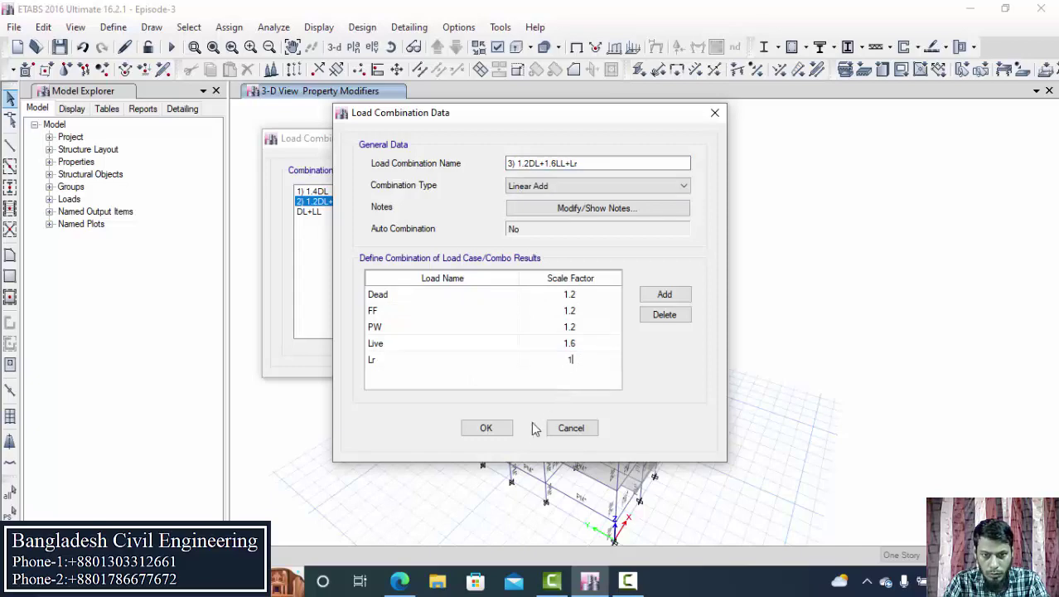
click(487, 429)
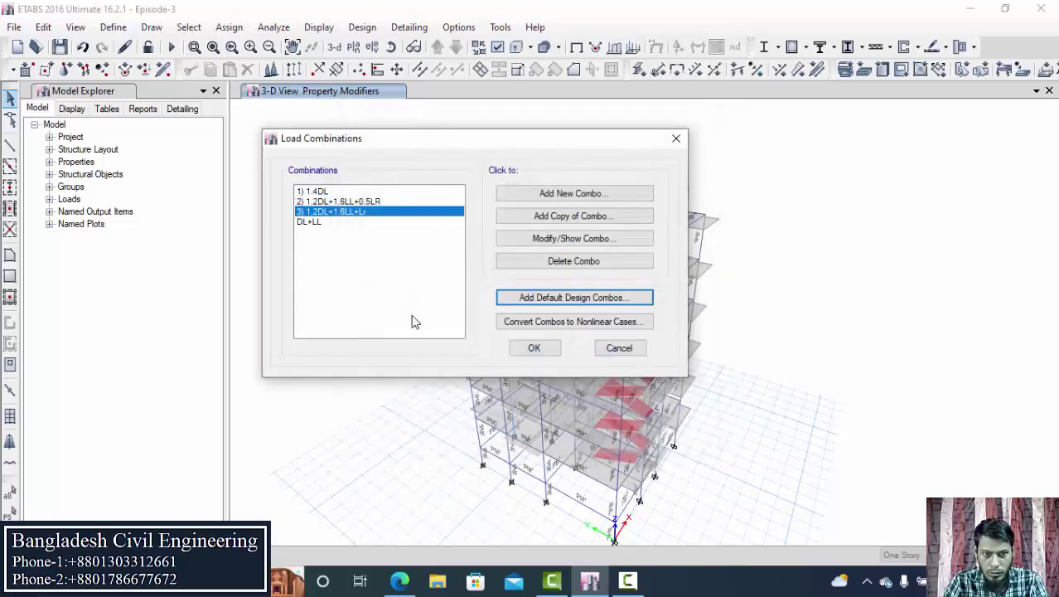
- Rename the 2) 1.2DL+1.6LL+0.5LR combination as 2) 1.2DL+1.6LL+0.5Lr and accept it
click(572, 240)
click(602, 164)
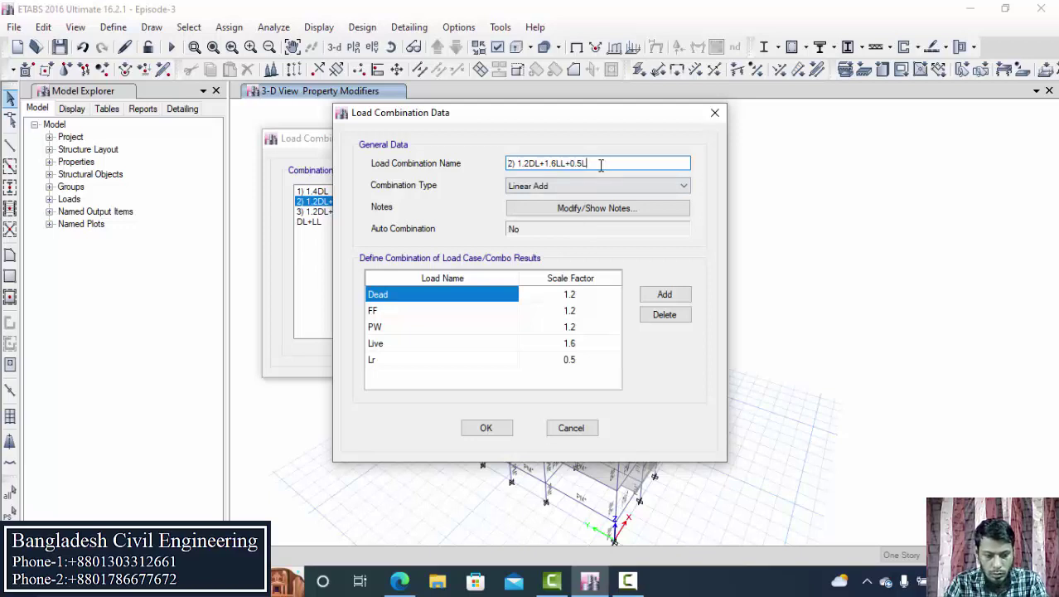
click(486, 428)
- Copy the 3) 1.2DL+1.6LL+Lr combination and name the copy 4) 1.2DL+1.6Lr+0.8WX
click(331, 212)
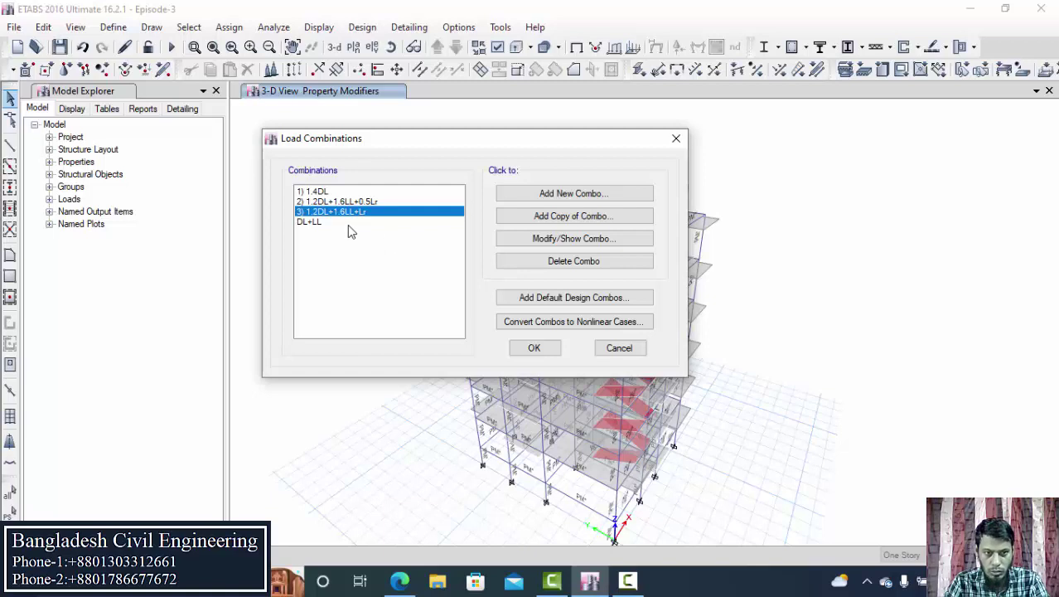
click(519, 220)
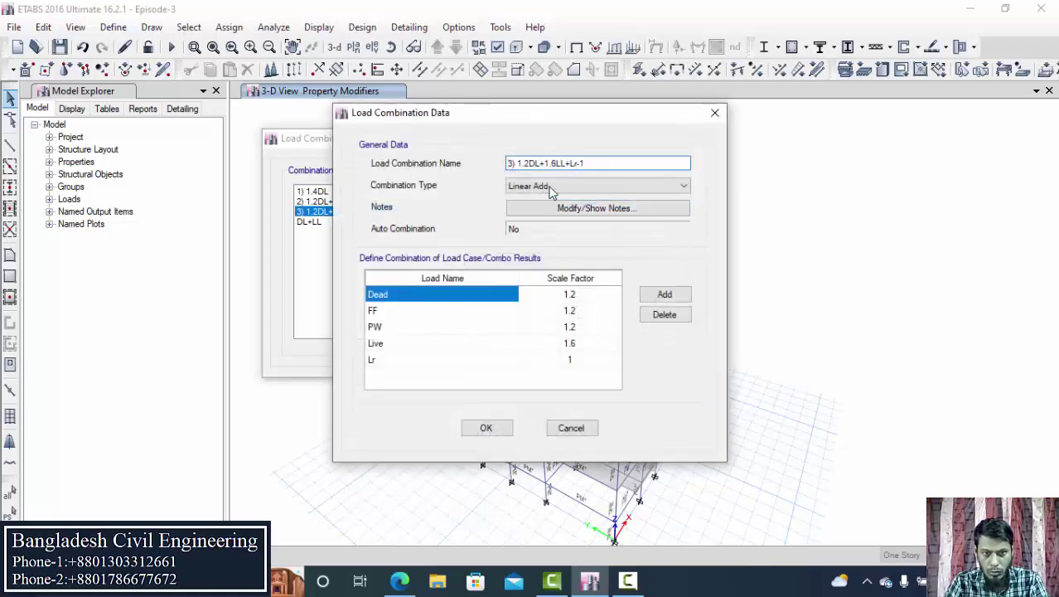
click(510, 163)
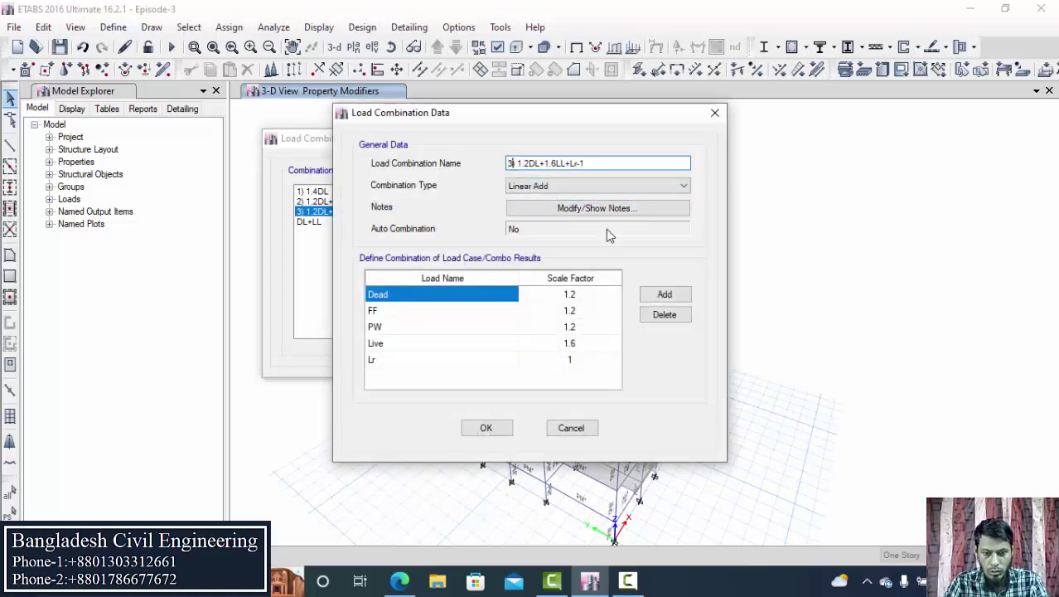
key(BackSpace)
key(BackSpace)
text(4)
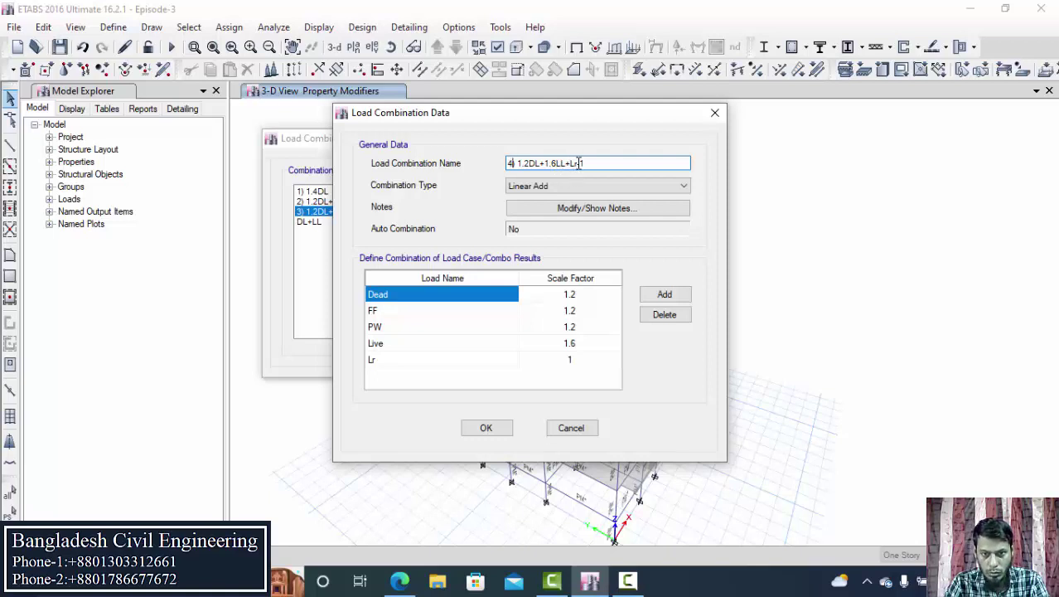
key(BackSpace)
key(BackSpace)
key(BackSpace)
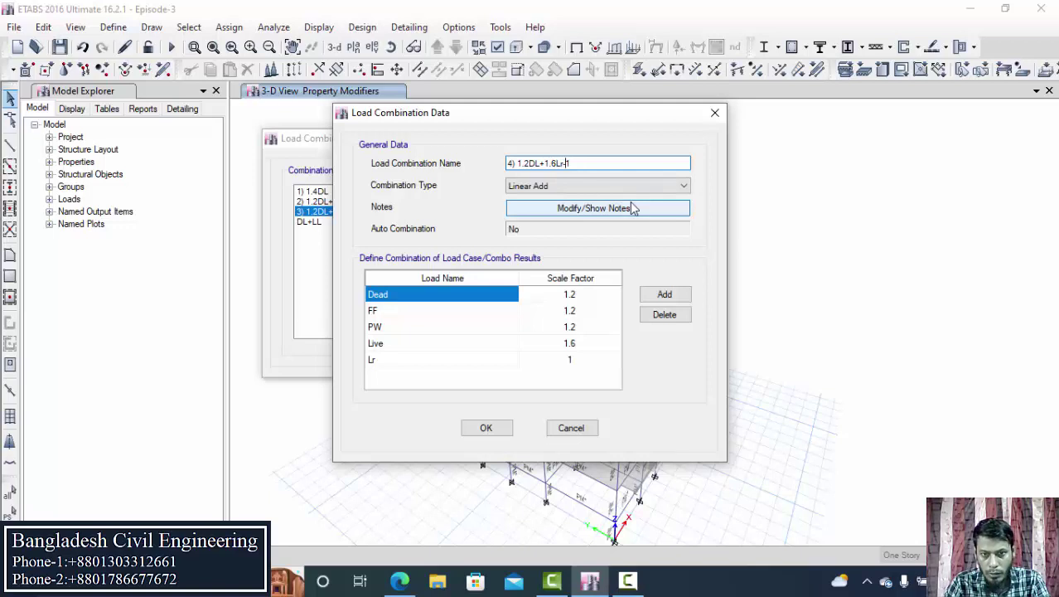
key(BackSpace)
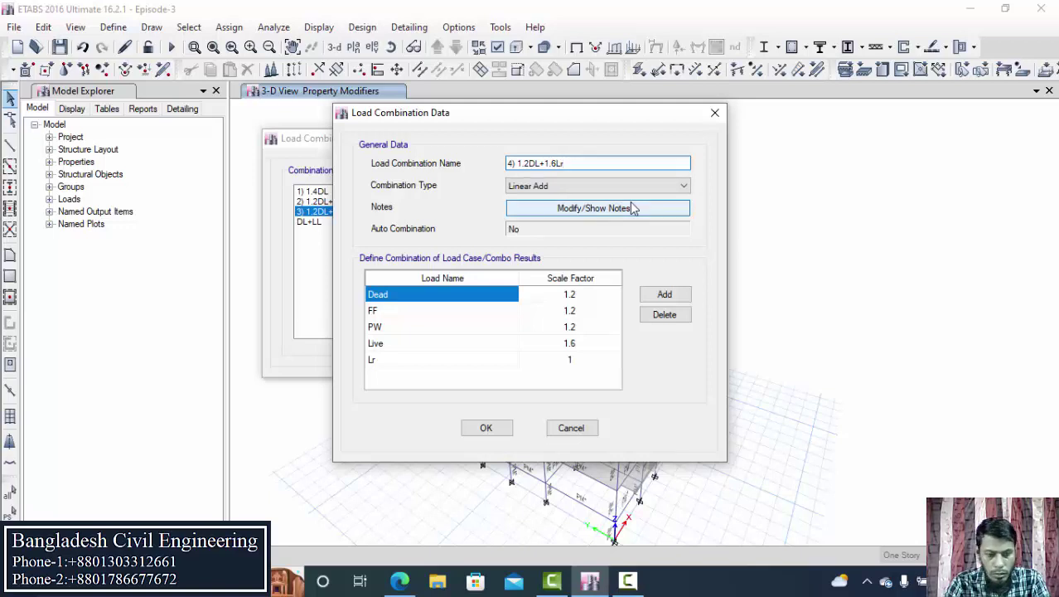
text(+)
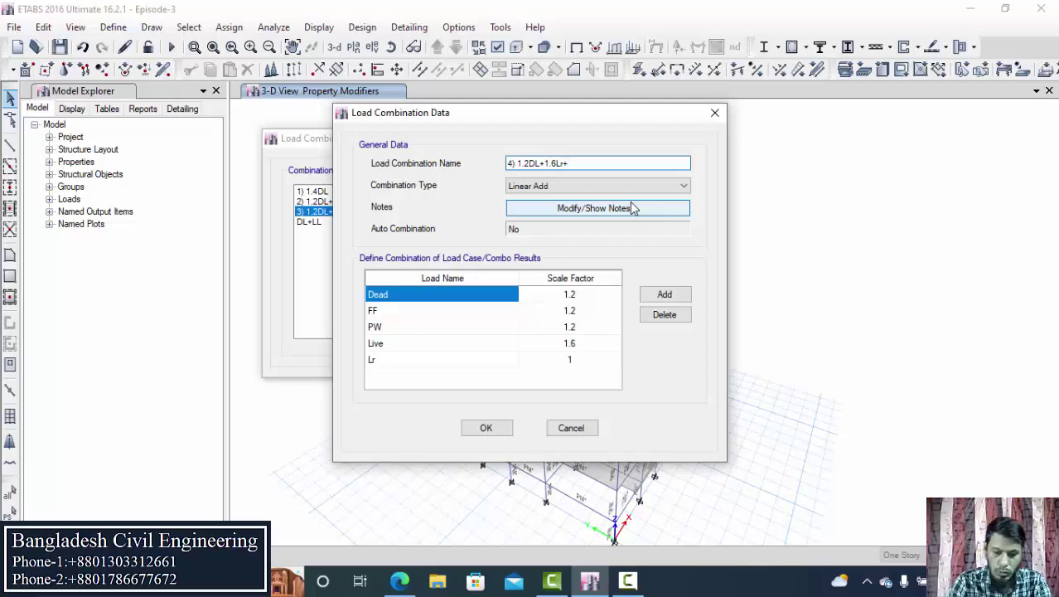
text(0.8)
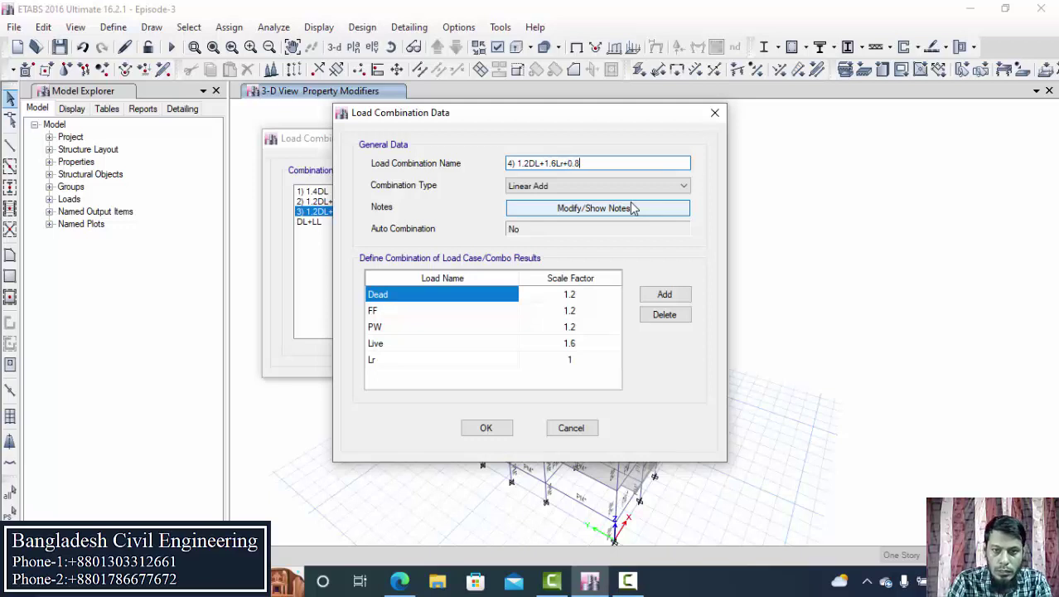
text(WX)
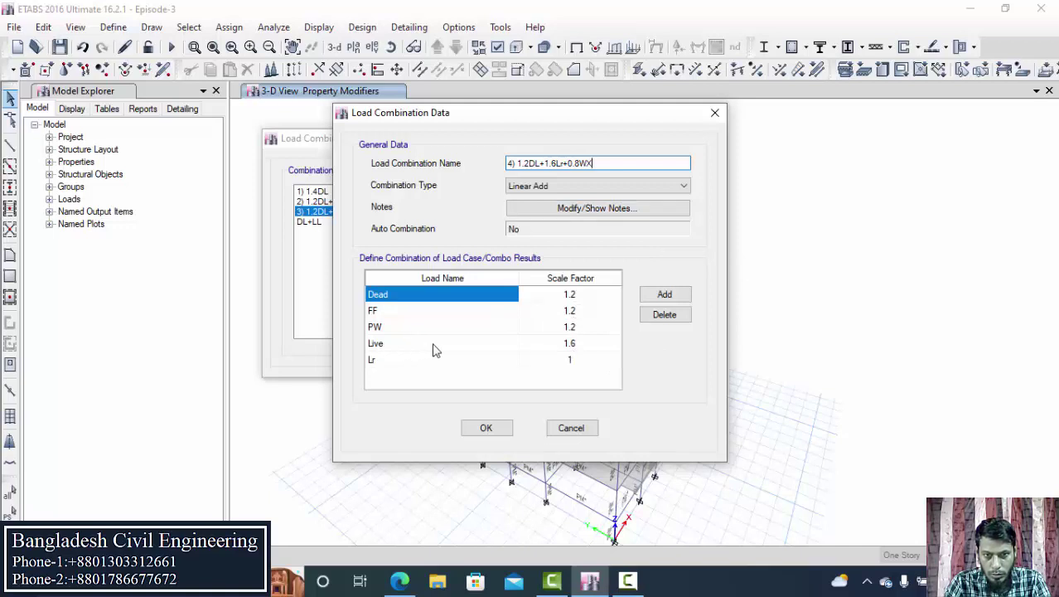
- Replace the Live load in the 4) 1.2DL+1.6Lr+0.8WX combination with Lr
click(470, 352)
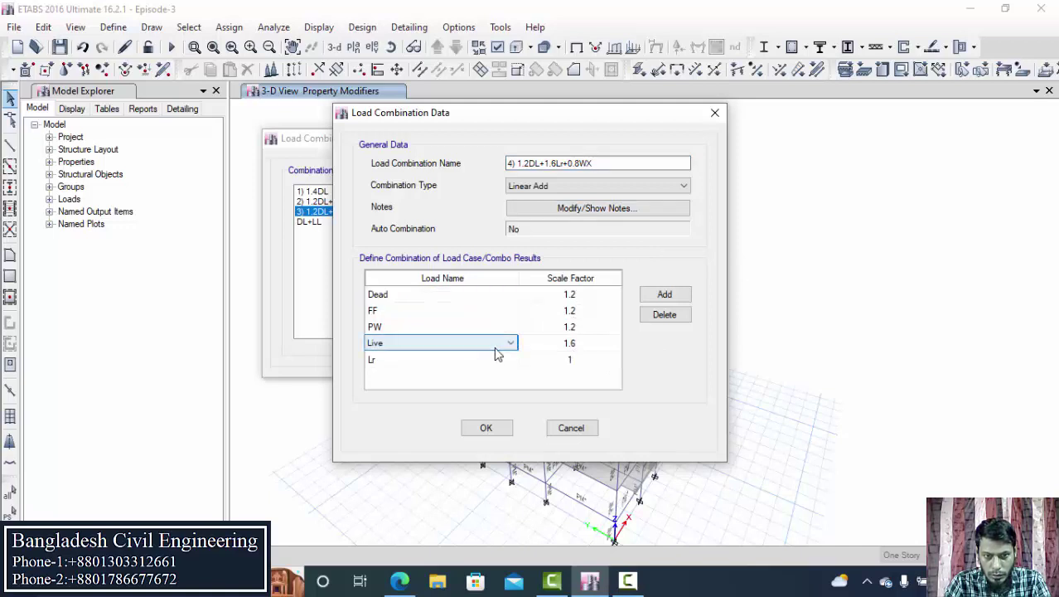
click(487, 365)
click(504, 346)
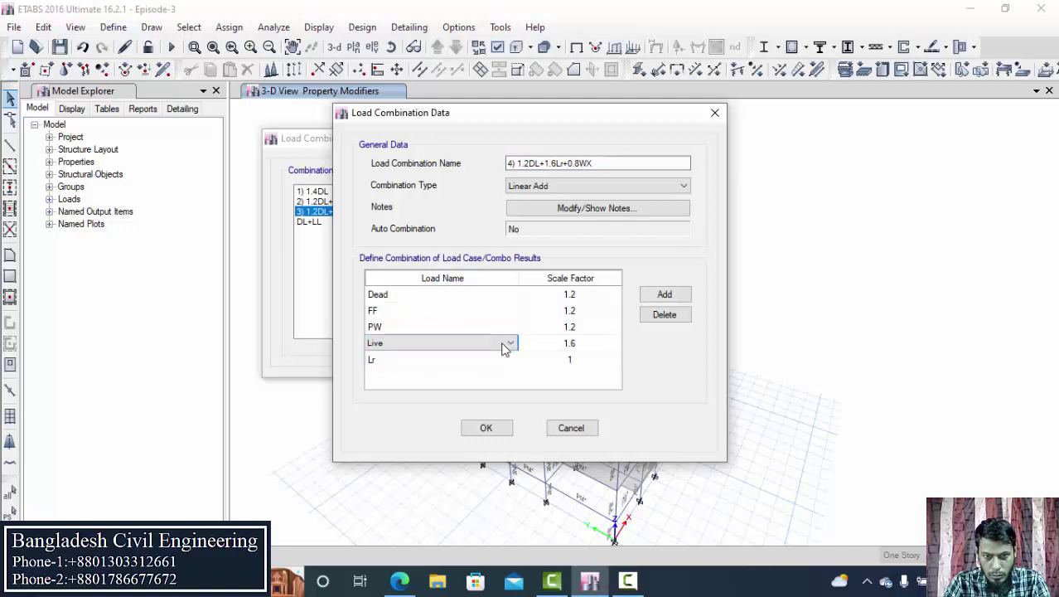
click(508, 344)
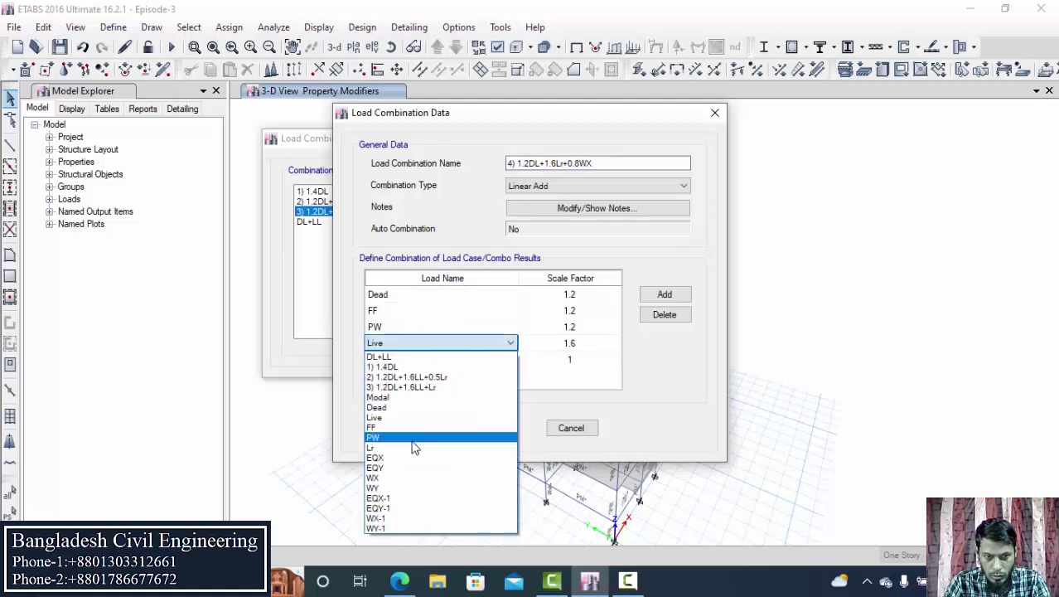
click(414, 448)
- Change the last Lr entry, the one with scale factor 1, to WX with scale factor 0.8, and accept the combination
click(471, 363)
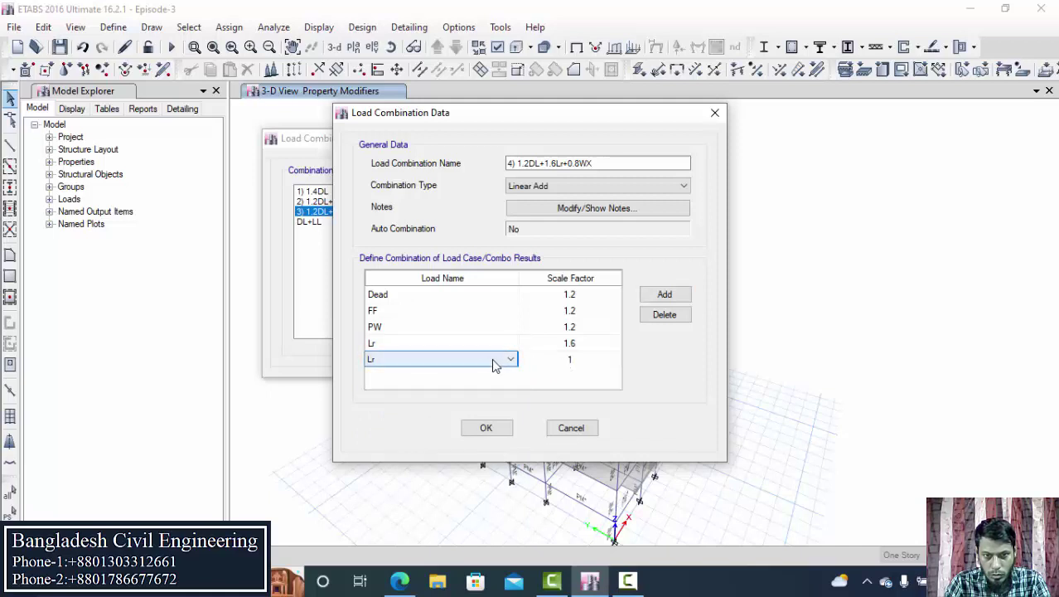
click(494, 365)
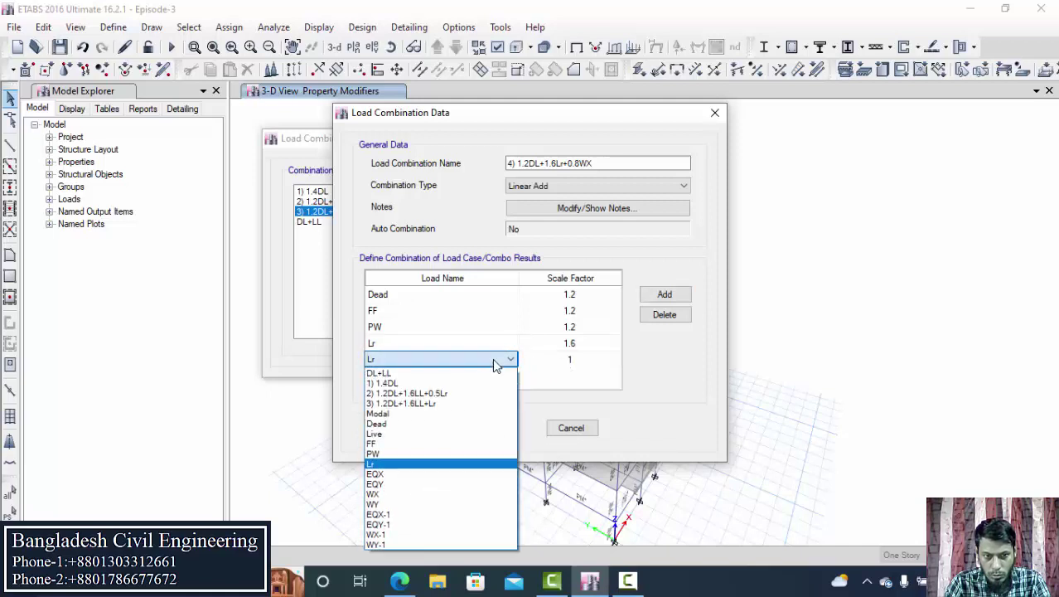
click(398, 494)
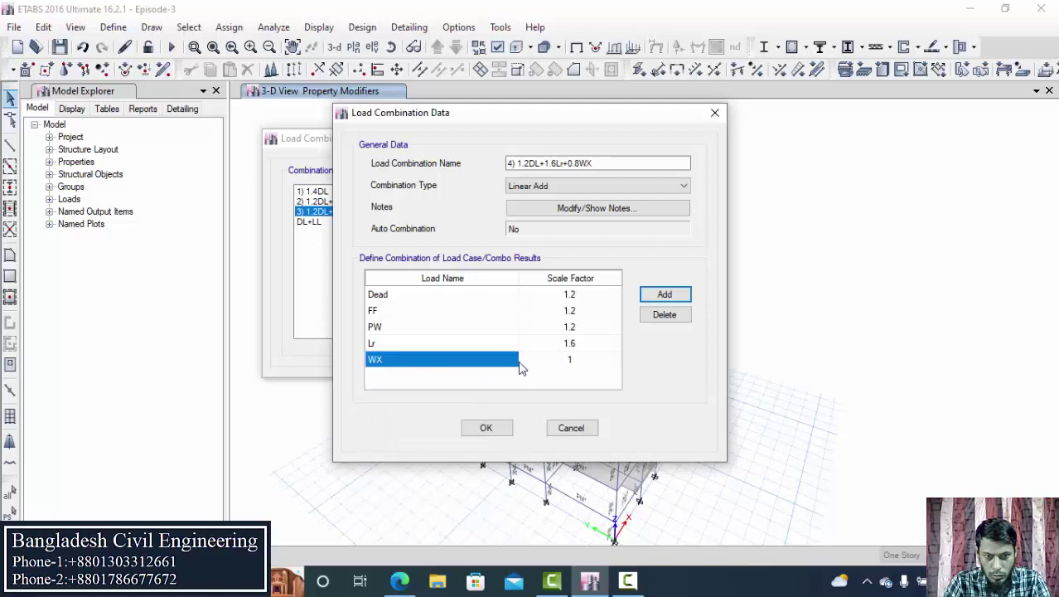
click(572, 362)
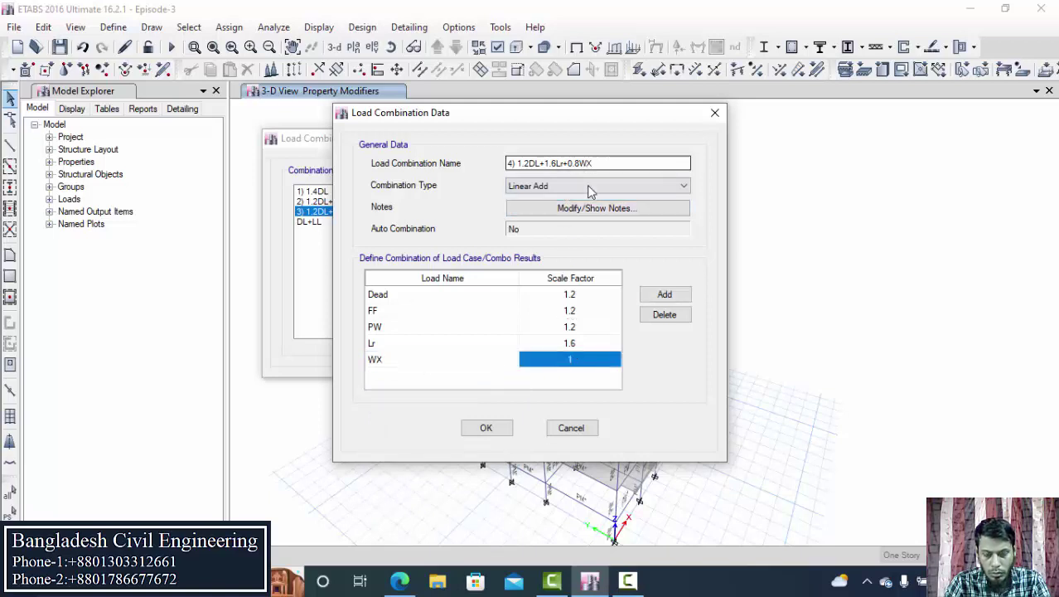
text(0.8)
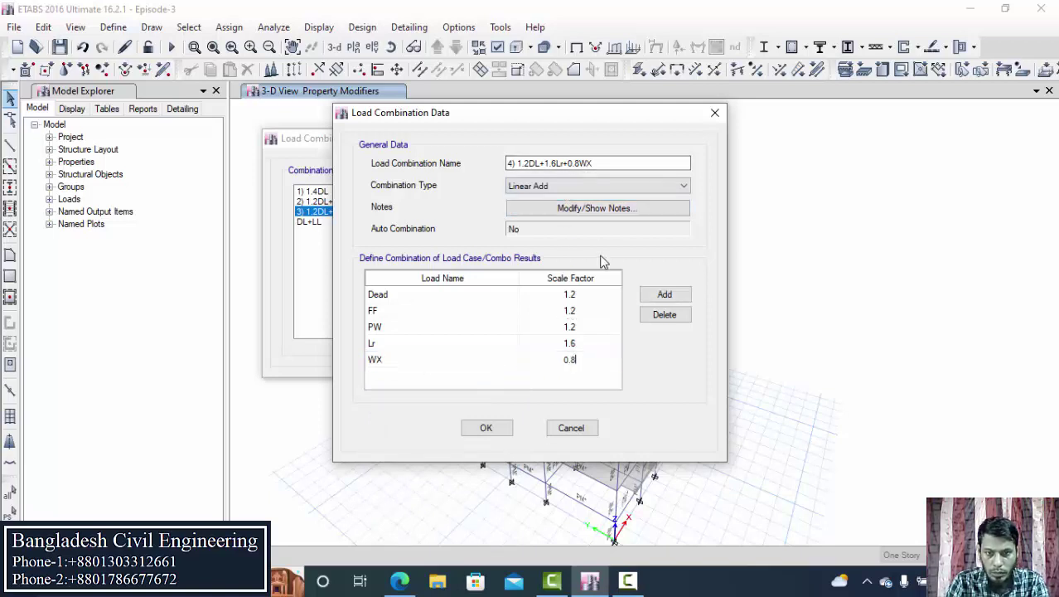
click(486, 427)
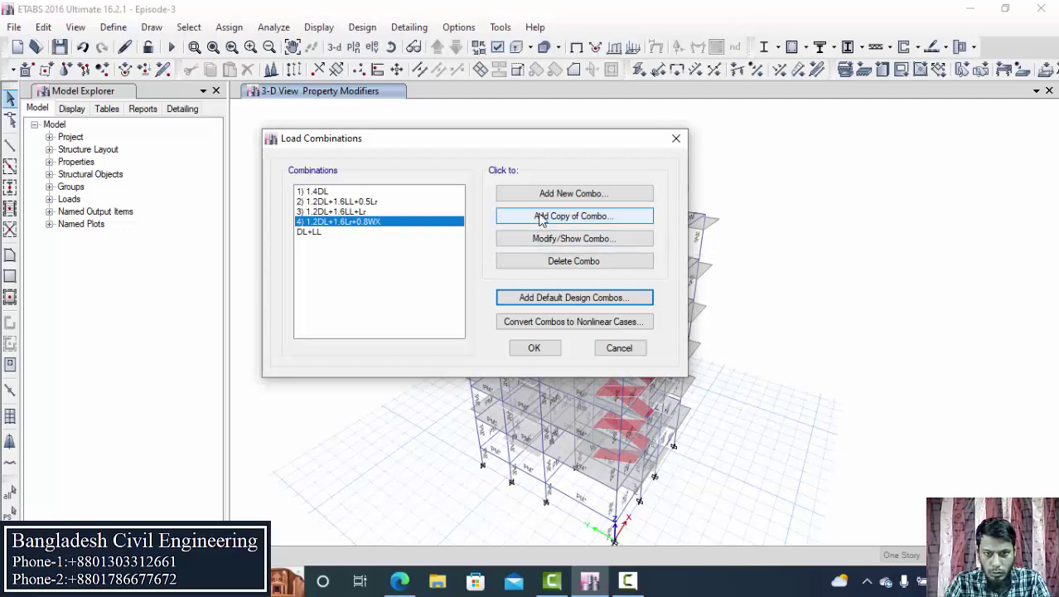
- Copy the 4) 1.2DL+1.6Lr+0.8WX combination and name the copy 5) 1.2DL+1.6Lr-0.8WX
click(539, 217)
click(602, 162)
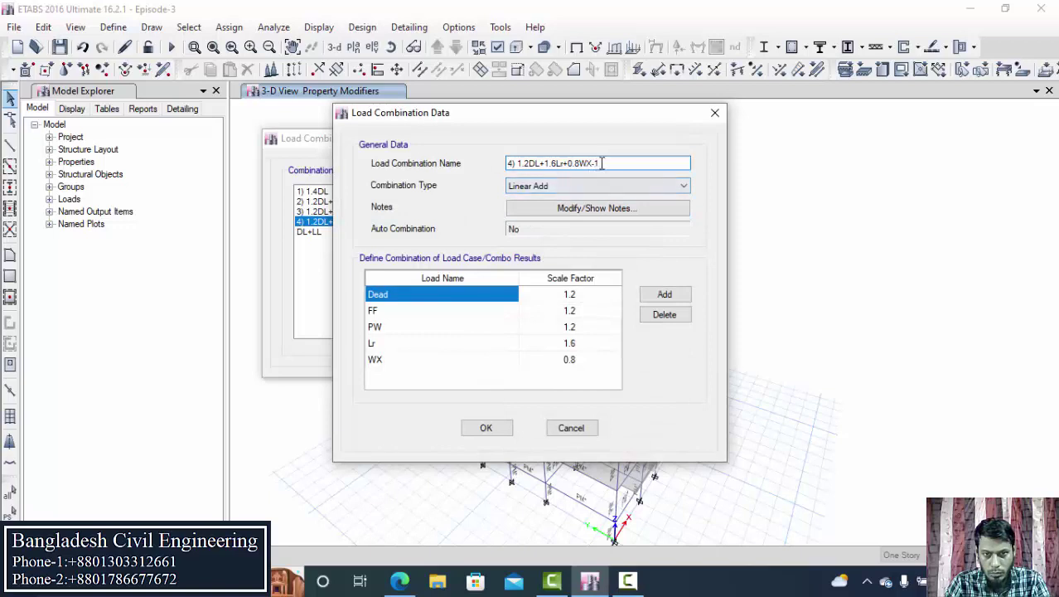
key(BackSpace)
key(BackSpace)
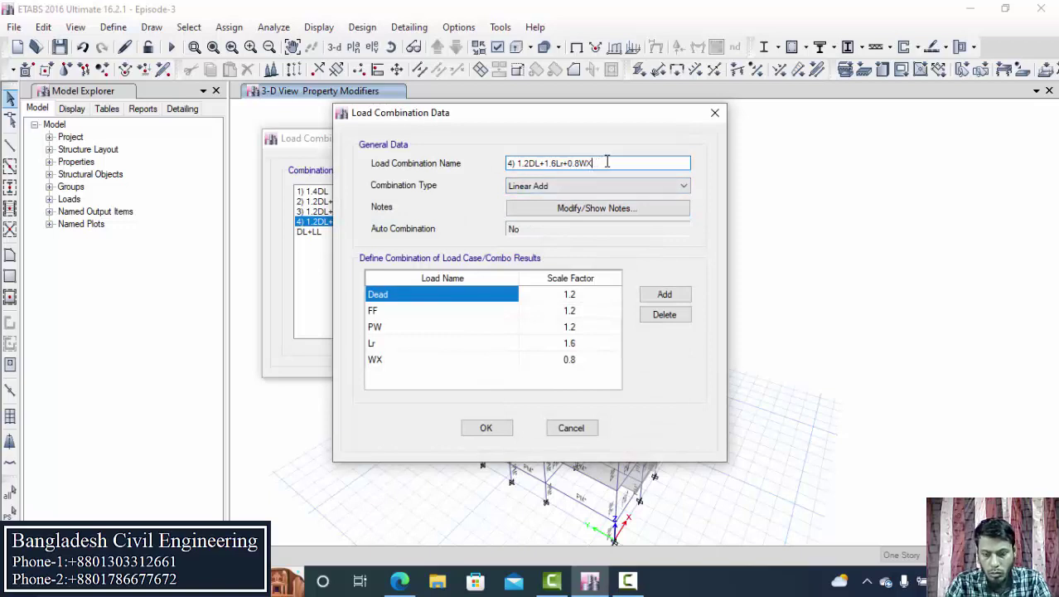
key(Left)
key(Left)
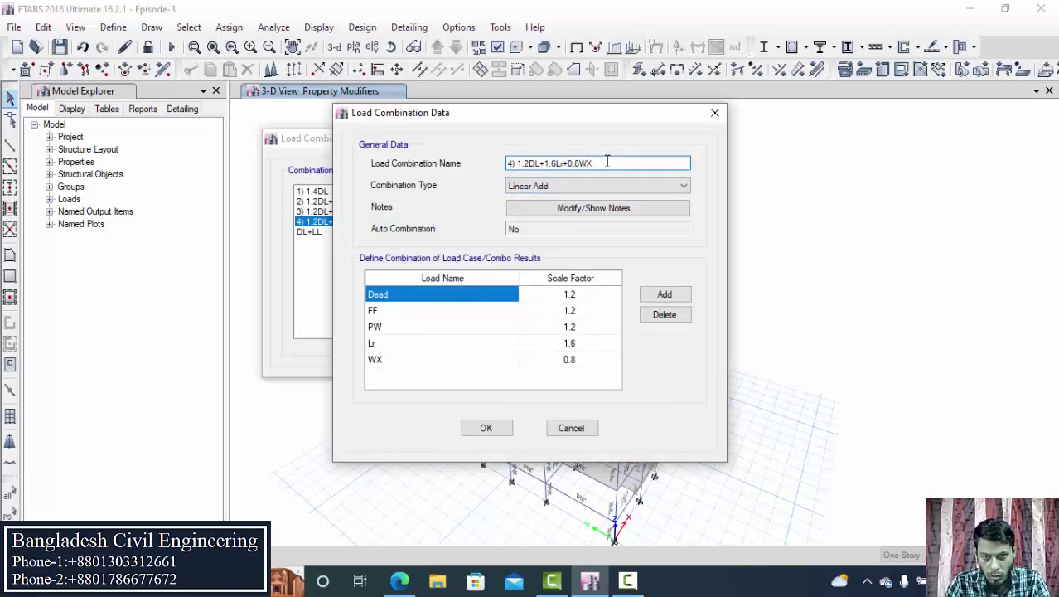
key(BackSpace)
text(-)
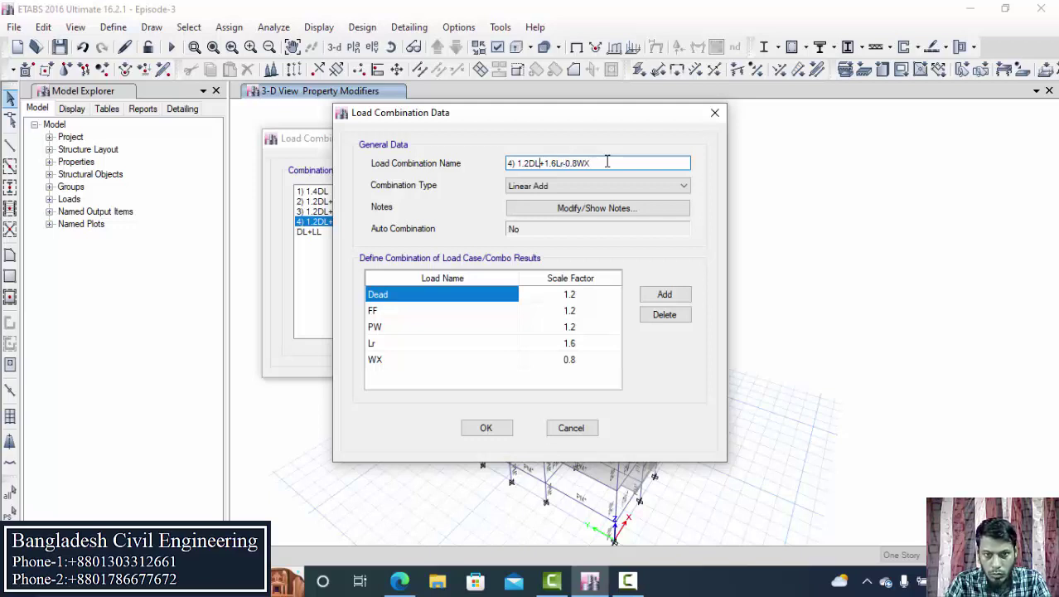
key(Left)
key(Left)
key(BackSpace)
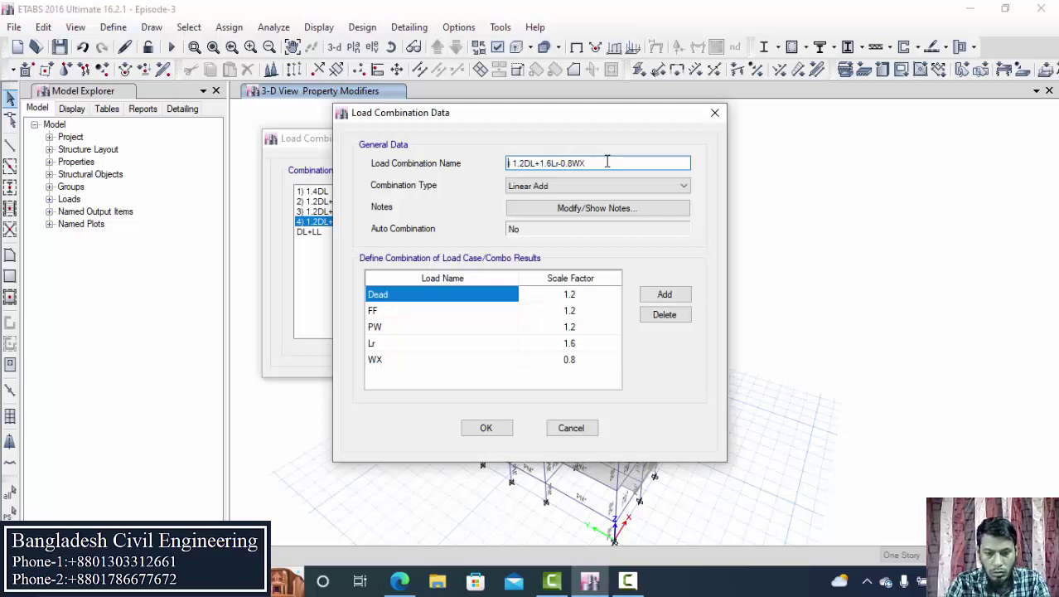
text(5)
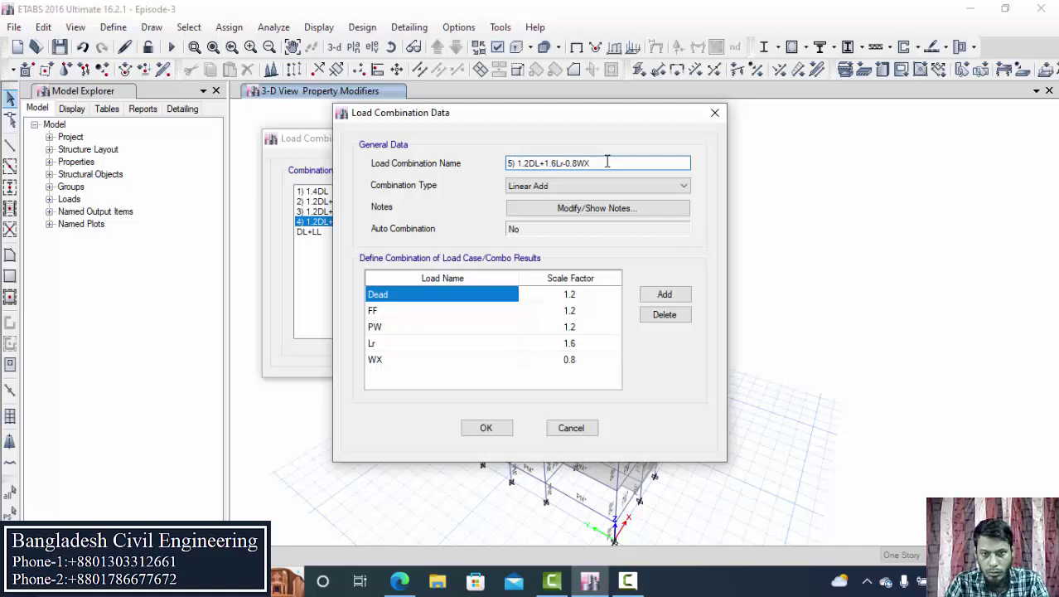
- Set the WX scale factor to -0.8 and accept the 5) 1.2DL+1.6Lr-0.8WX combination
click(546, 363)
click(546, 365)
click(547, 362)
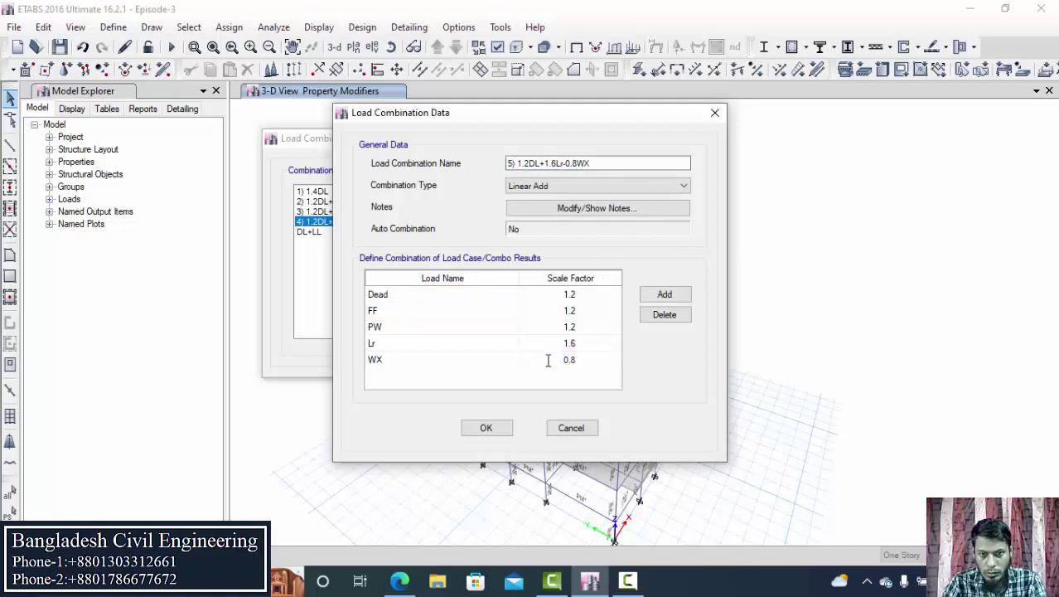
text(-)
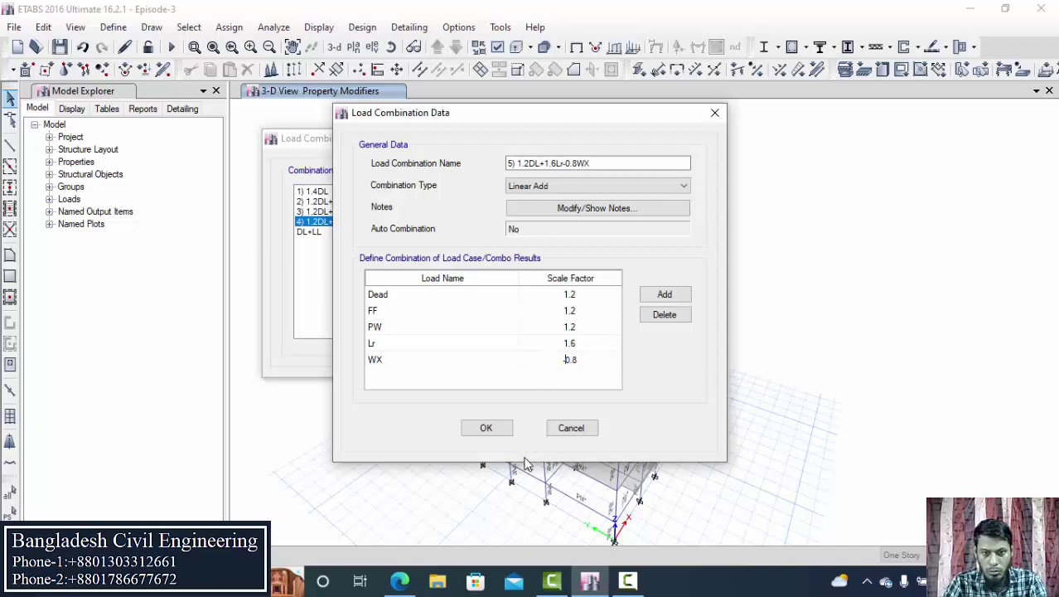
click(490, 432)
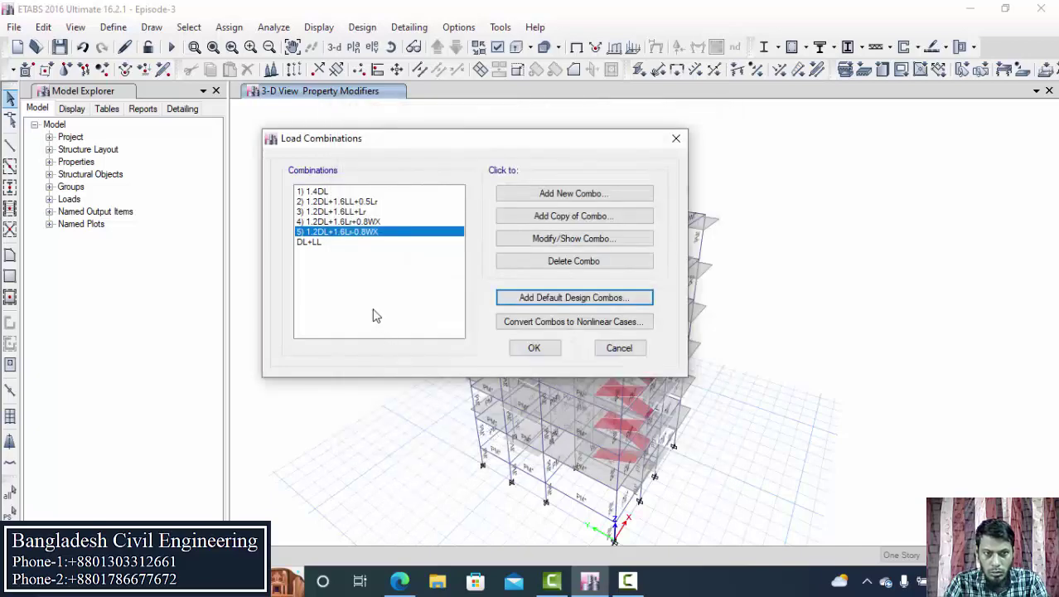
- Copy the 4) 1.2DL+1.6Lr+0.8WX combination again and name the copy 6) 1.2DL+1.6Lr+0.8WY
click(454, 222)
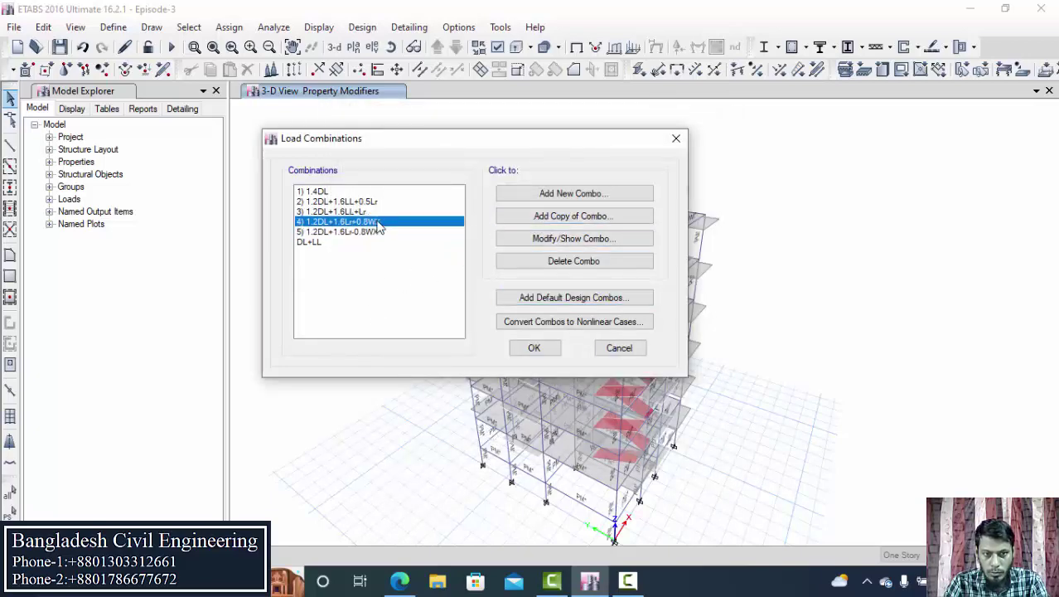
click(505, 217)
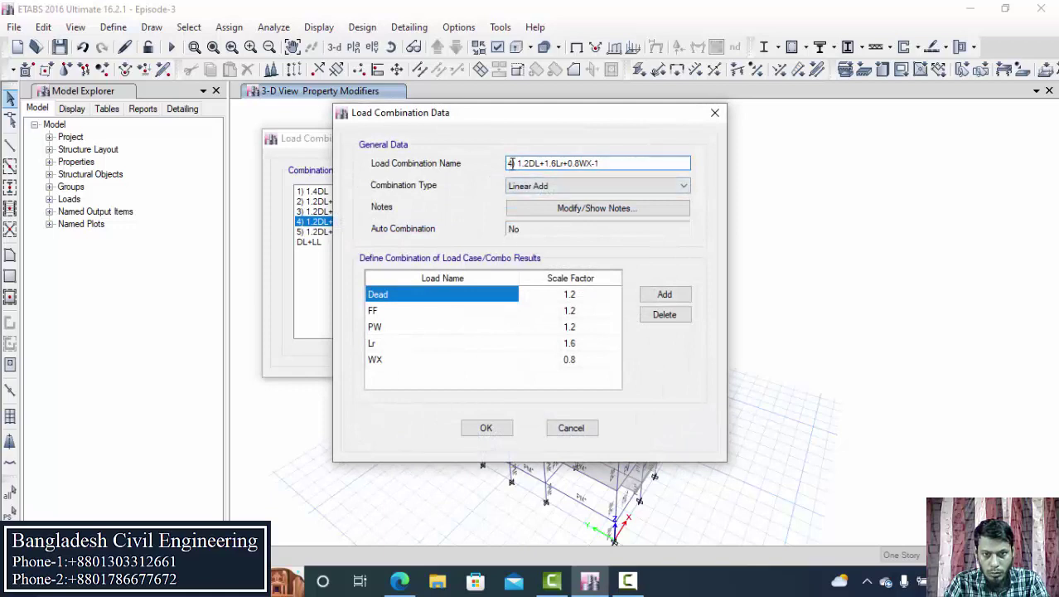
key(Right)
key(BackSpace)
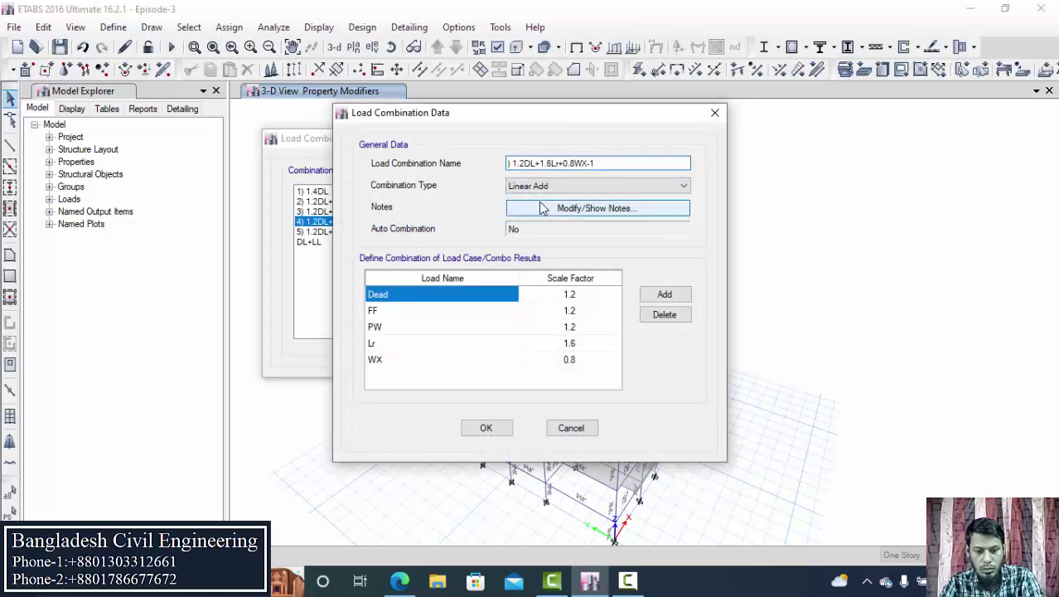
text(6)
click(605, 163)
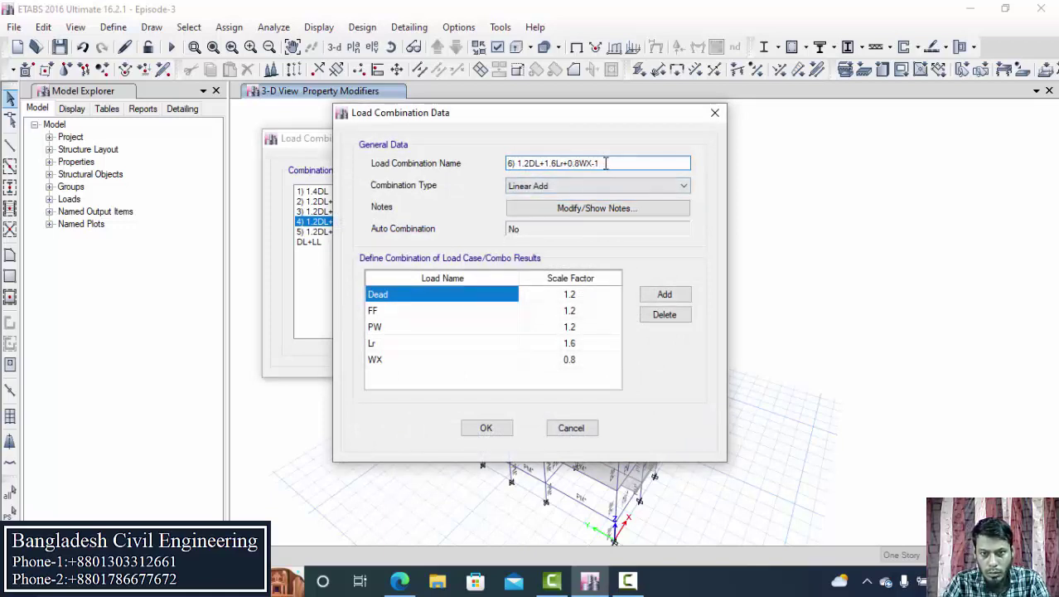
key(BackSpace)
key(BackSpace)
key(BackSpace)
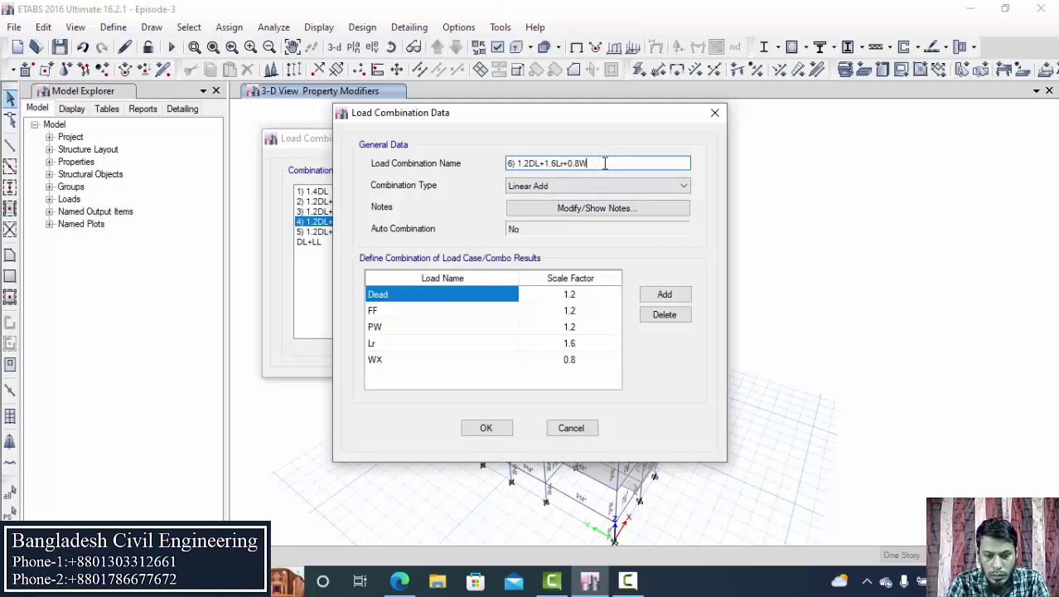
text(Y)
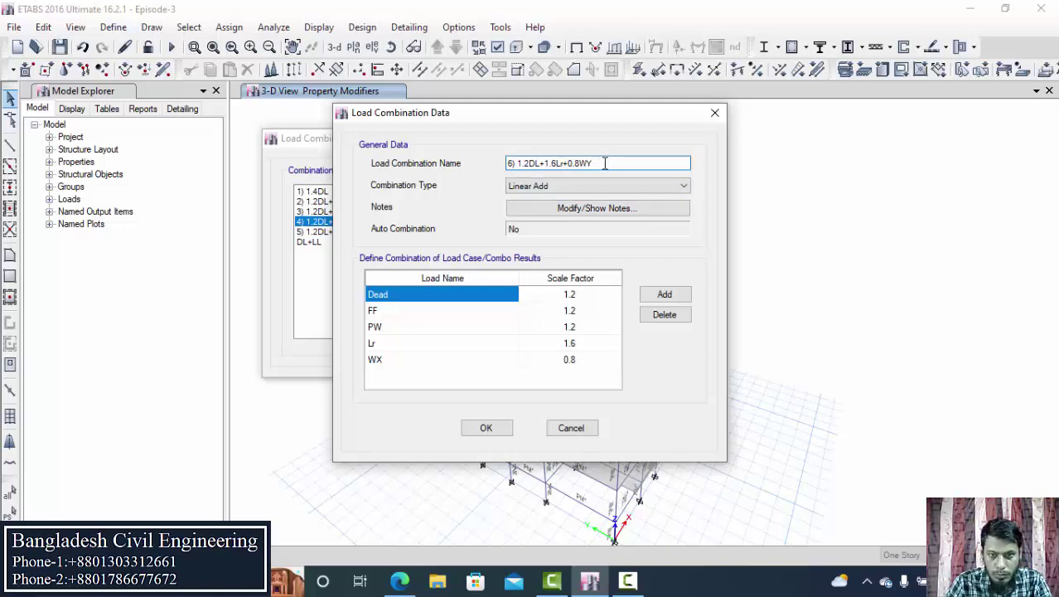
- Replace the WX load in the 6) 1.2DL+1.6Lr+0.8WY combination with WY
click(502, 362)
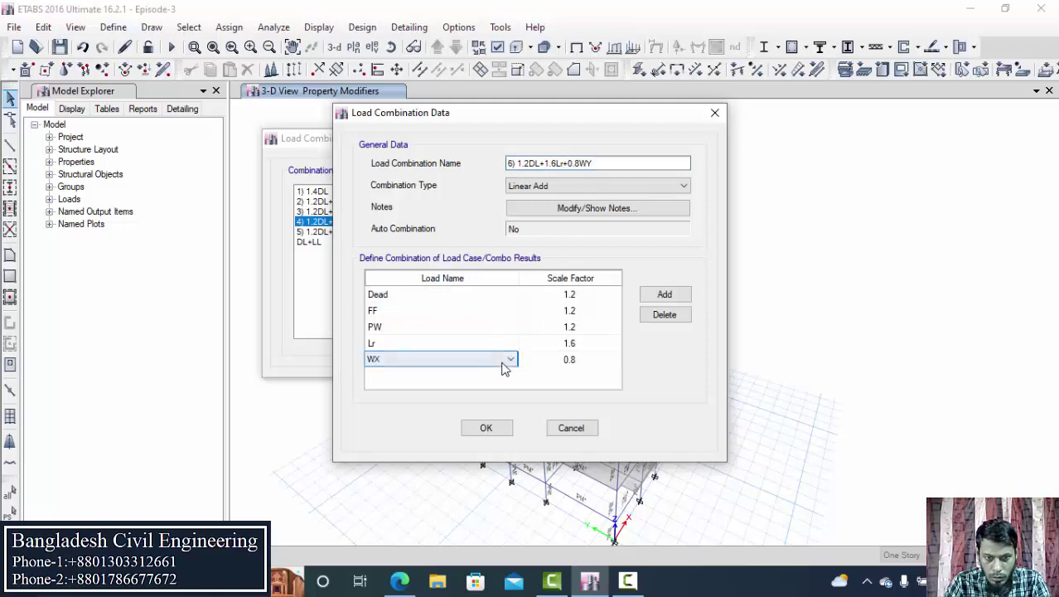
click(504, 363)
click(440, 511)
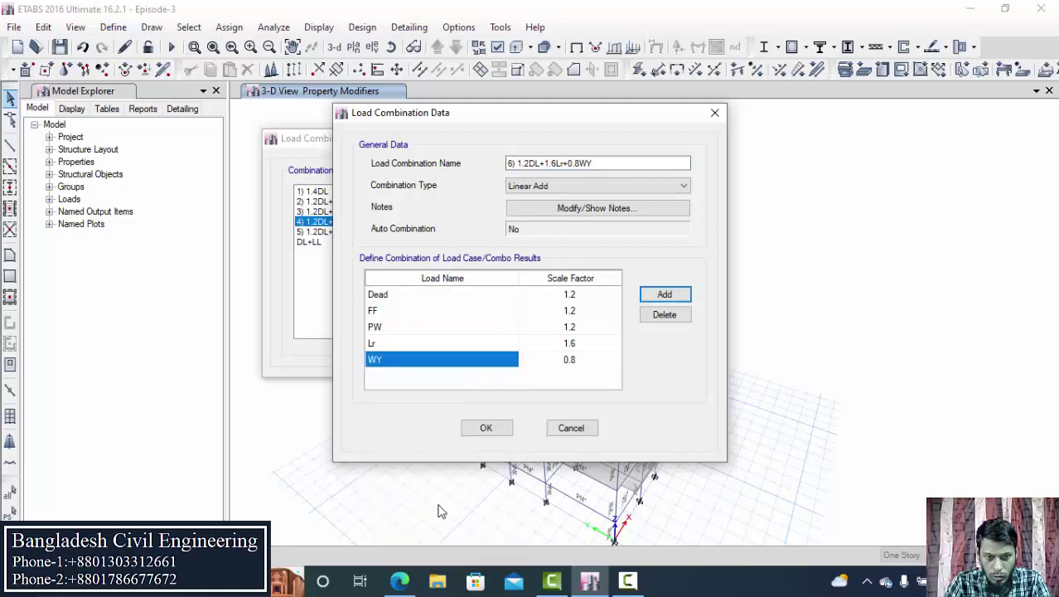
- Accept the 6) 1.2DL+1.6Lr+0.8WY combination and copy it under the name 7) 1.2DL+1.6Lr-0.8WY
click(486, 428)
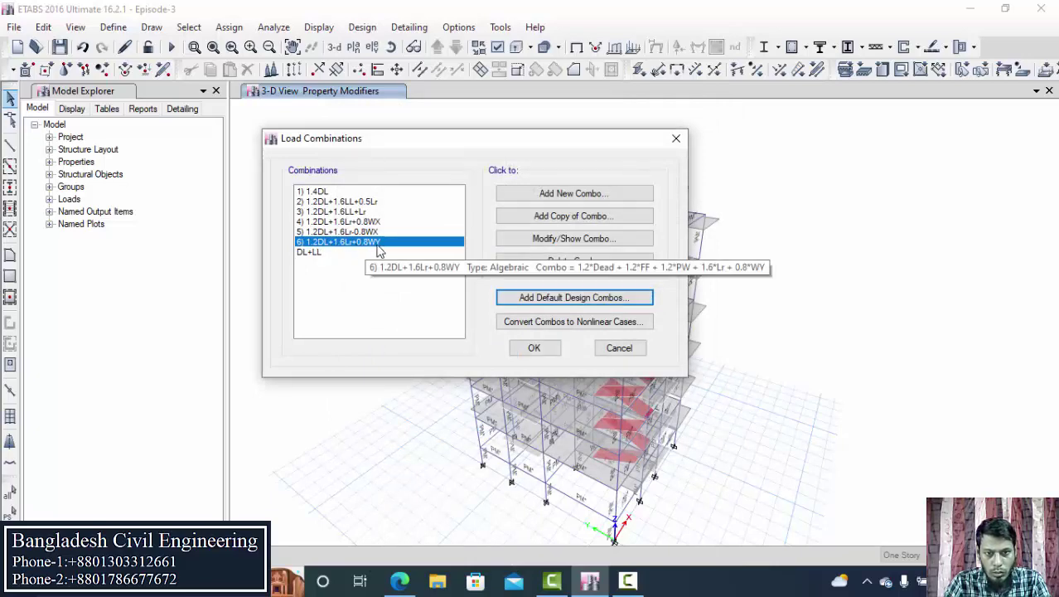
click(539, 216)
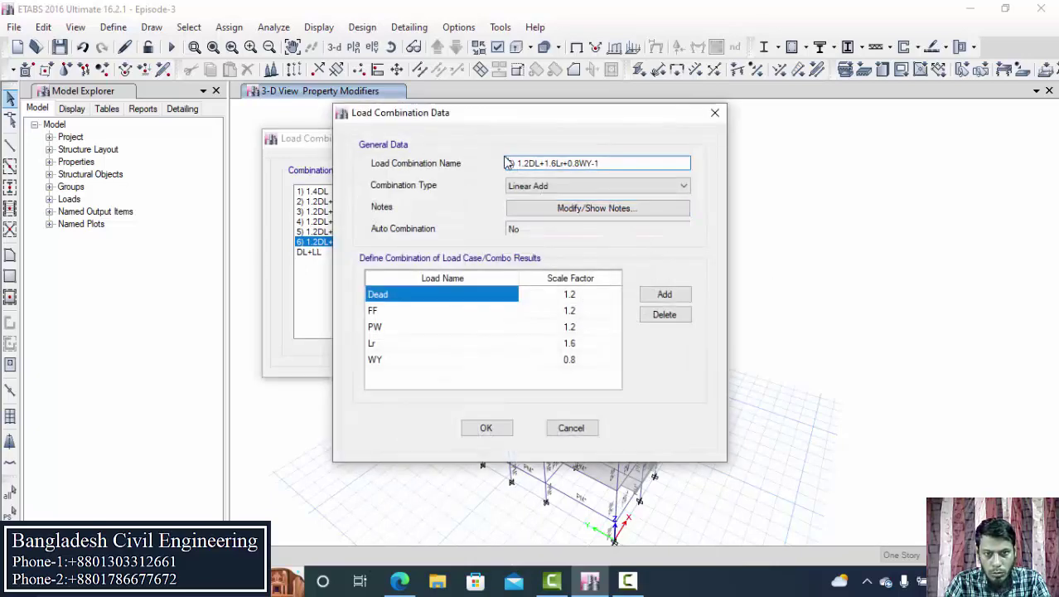
key(Delete)
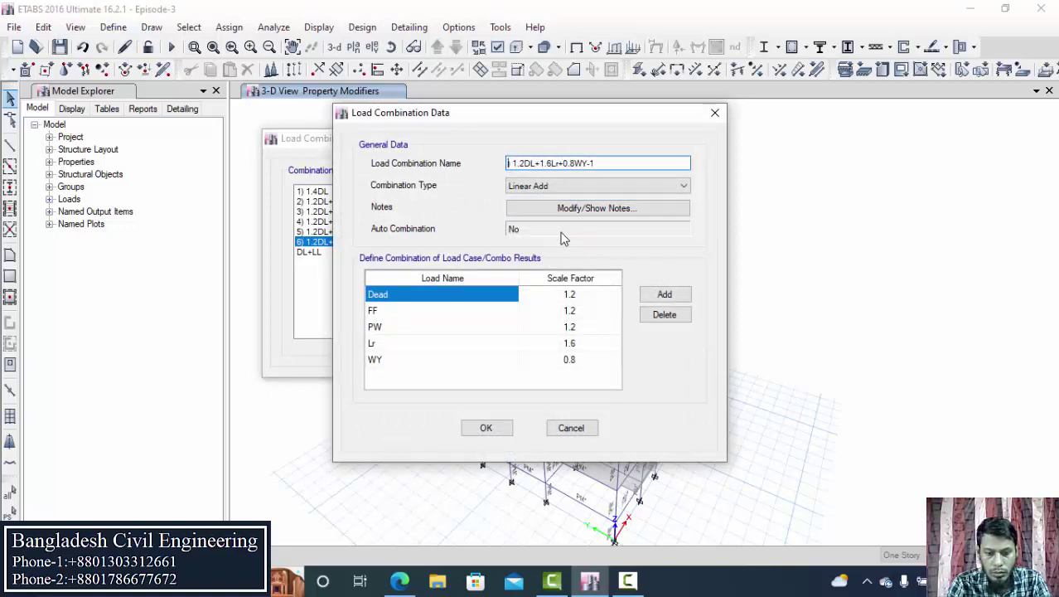
text(7)
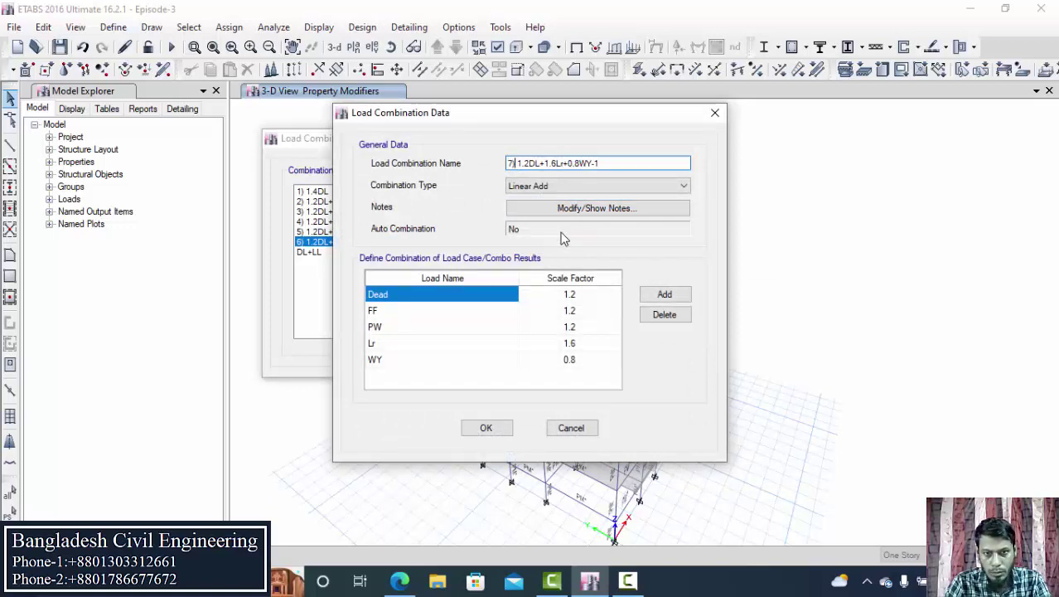
key(Right)
key(Right)
key(Right)
key(Right)
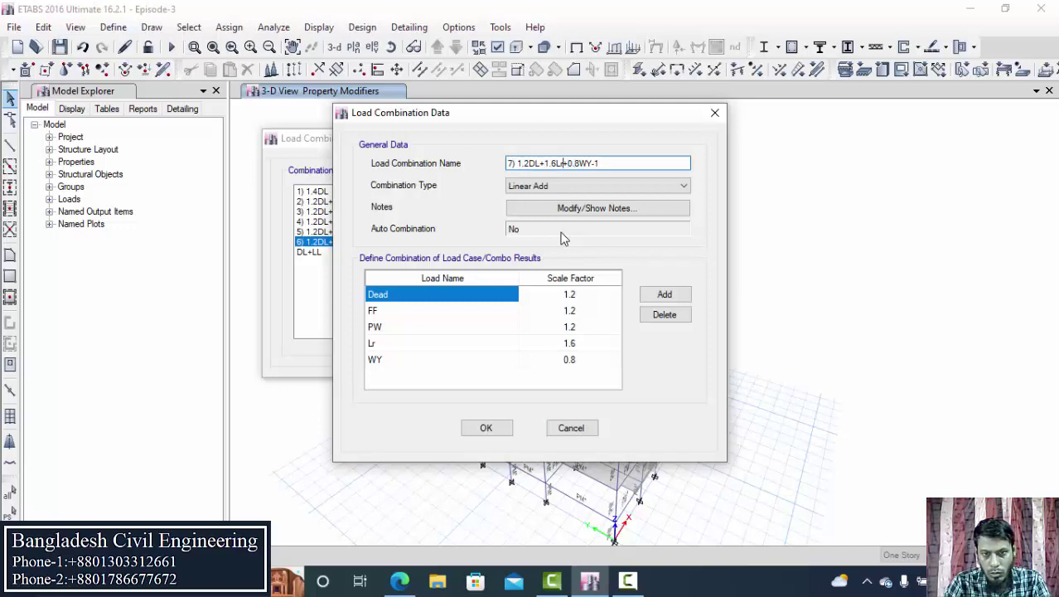
key(BackSpace)
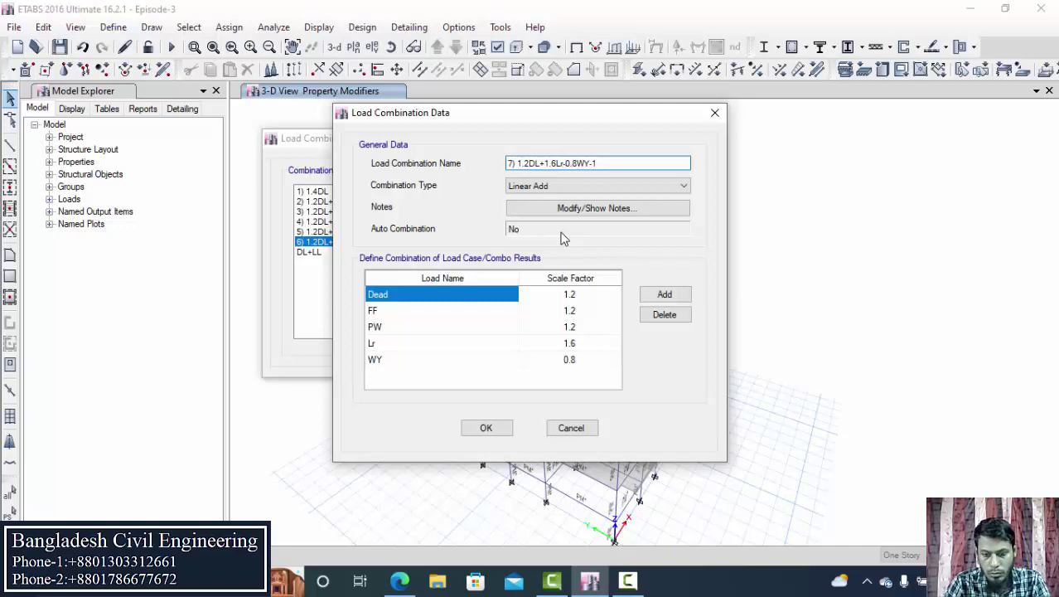
key(BackSpace)
key(BackSpace)
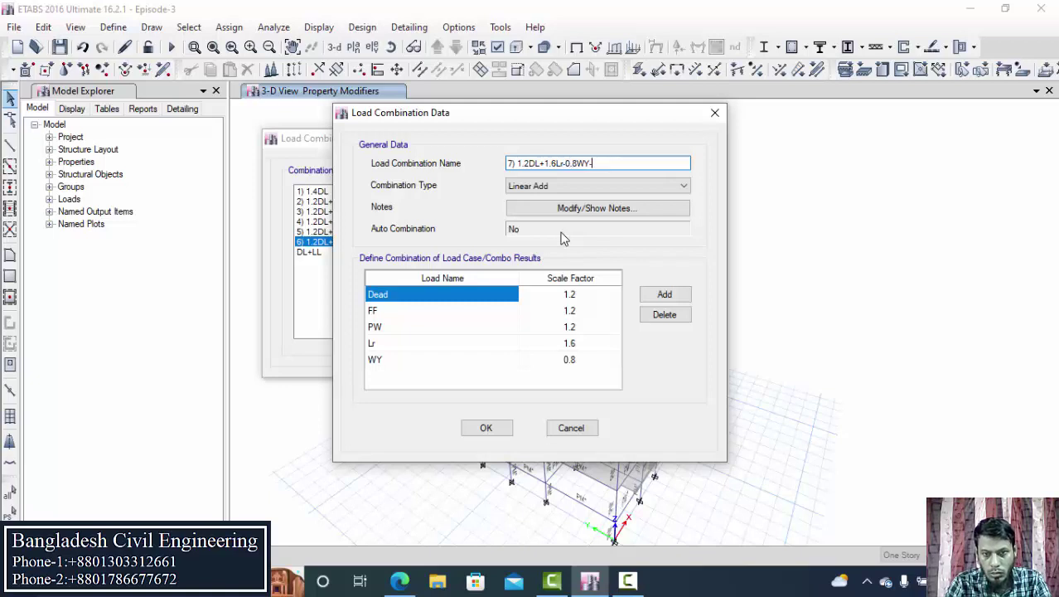
- Set the WY scale factor to -0.8 and accept the 7) 1.2DL+1.6Lr-0.8WY combination
click(551, 360)
click(551, 360)
text(-)
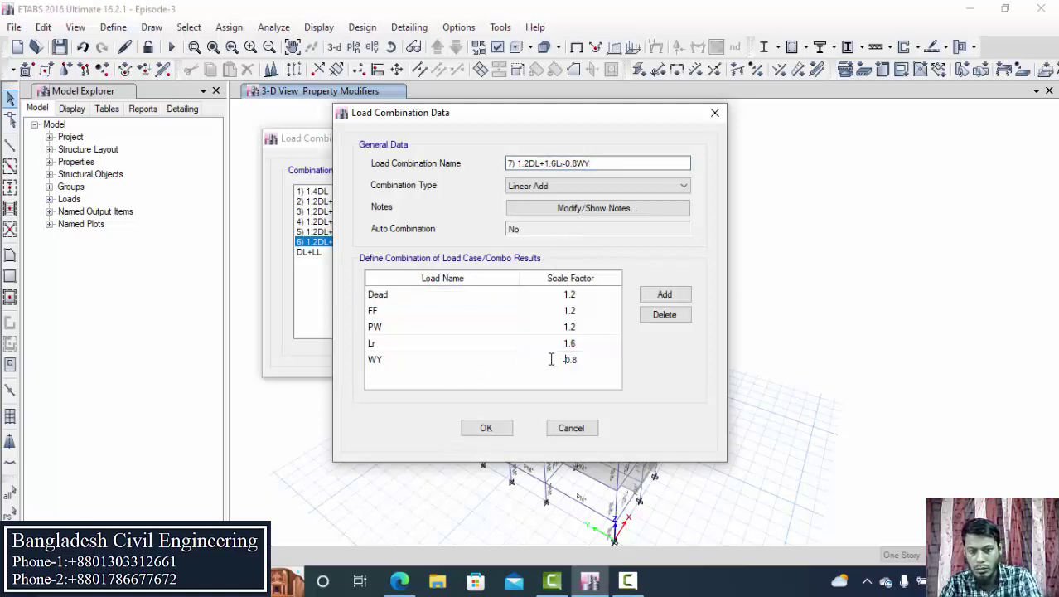
click(486, 429)
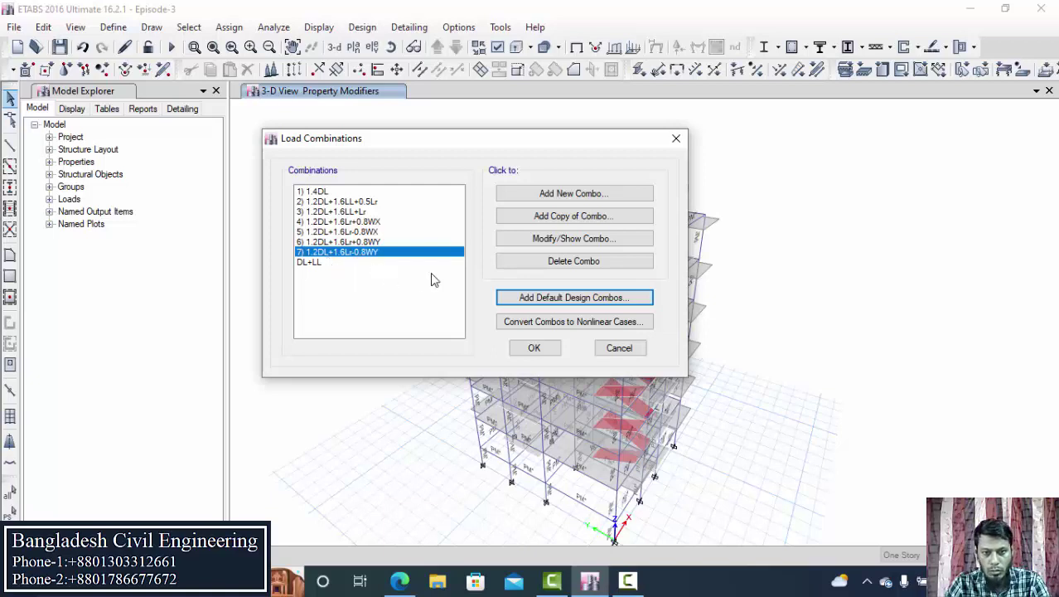
- Copy the 7) 1.2DL+1.6Lr-0.8WY combination and name the copy 8) 1.2DL+1.6WX+LL+0.5Lr
click(574, 218)
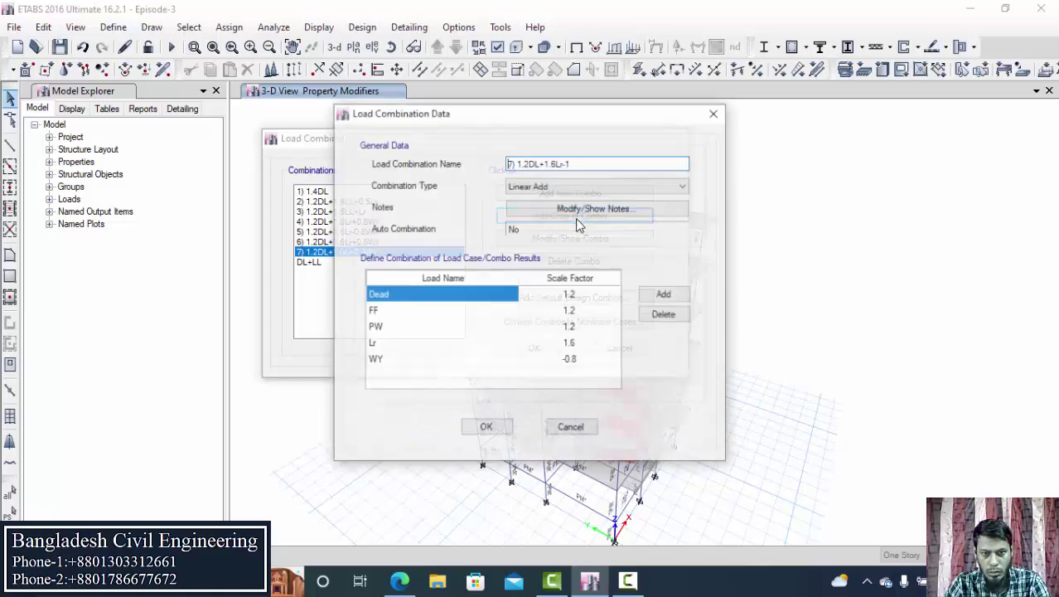
click(512, 163)
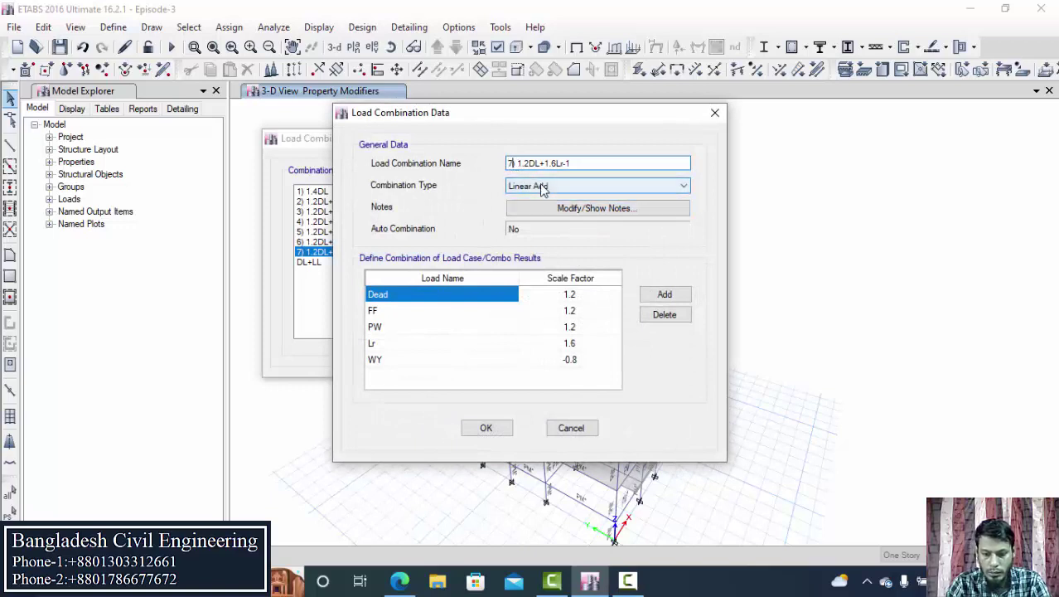
key(BackSpace)
text(8)
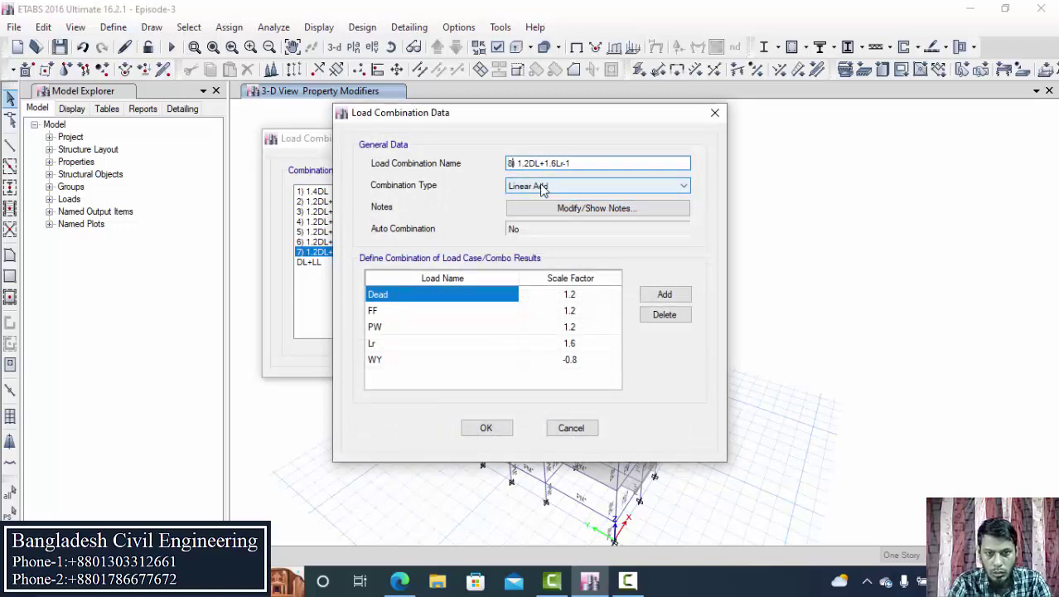
key(Right)
key(Right)
key(Right)
key(Right)
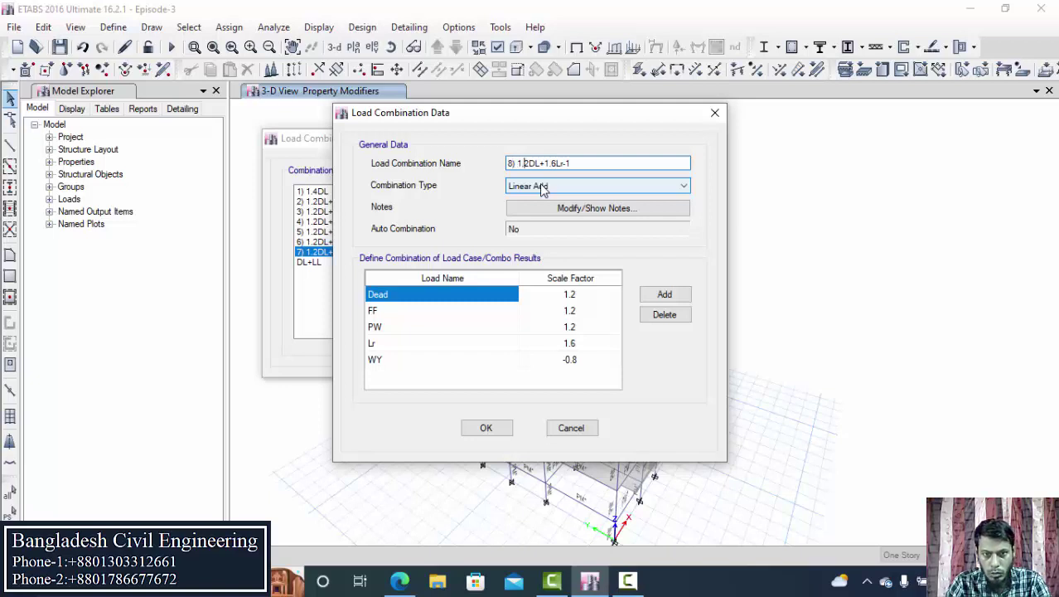
key(Right)
key(Right)
key(Right)
key(Right)
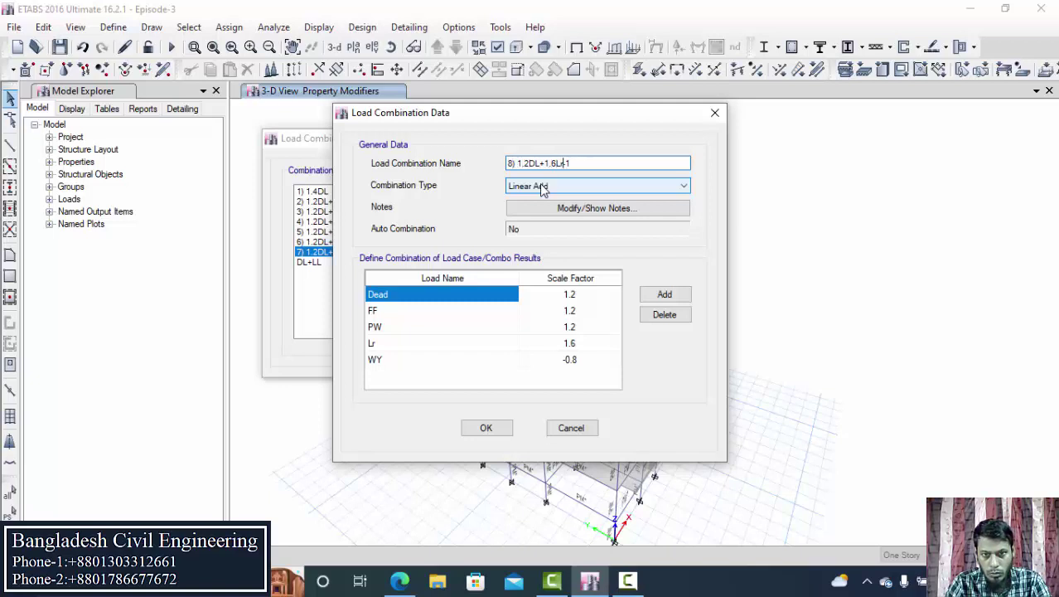
key(BackSpace)
key(BackSpace)
key(BackSpace)
key(BackSpace)
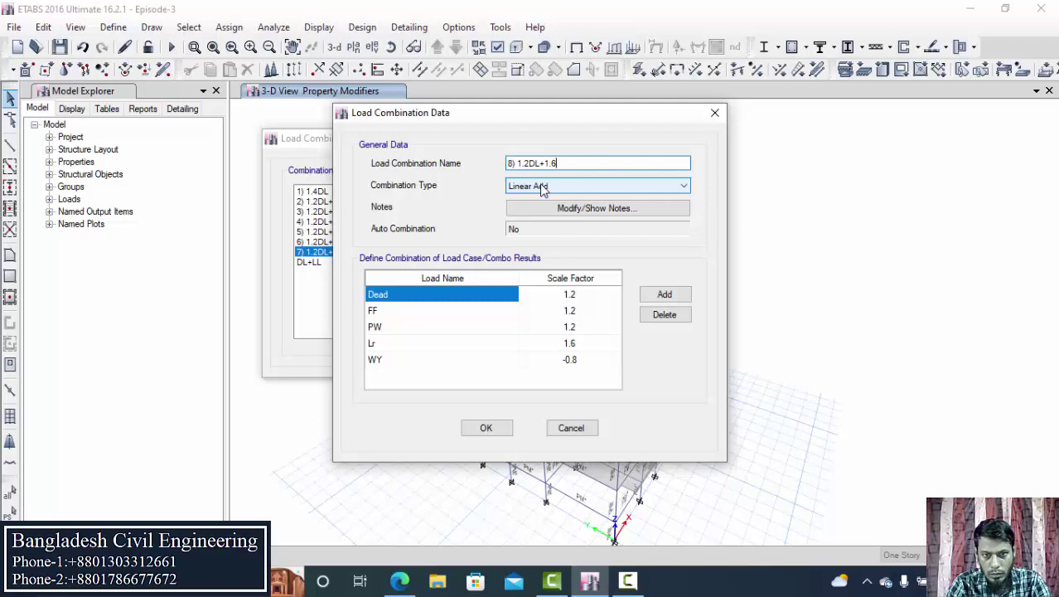
text(WX)
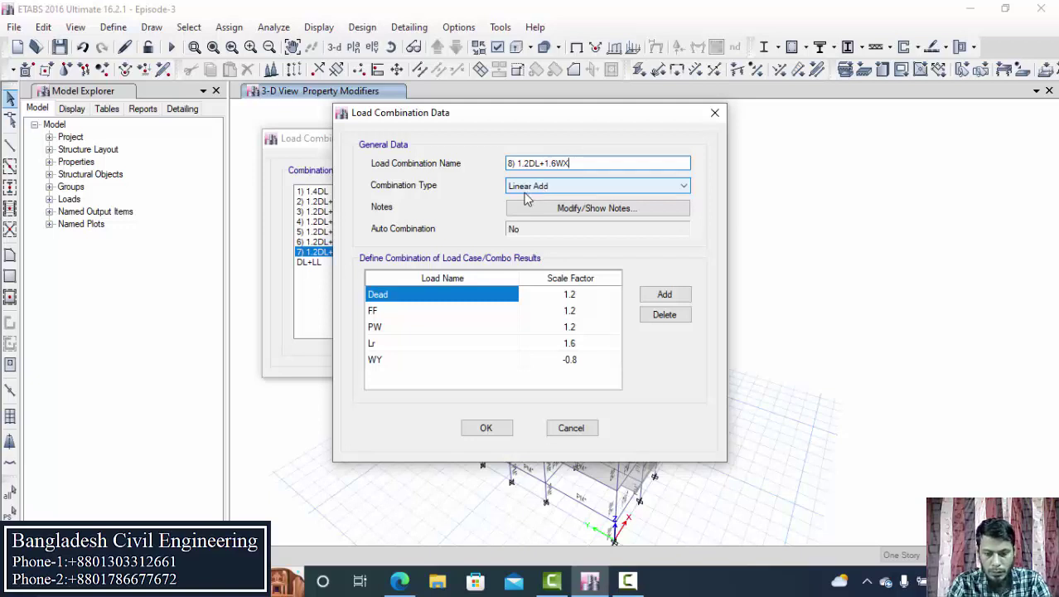
text(+LL)
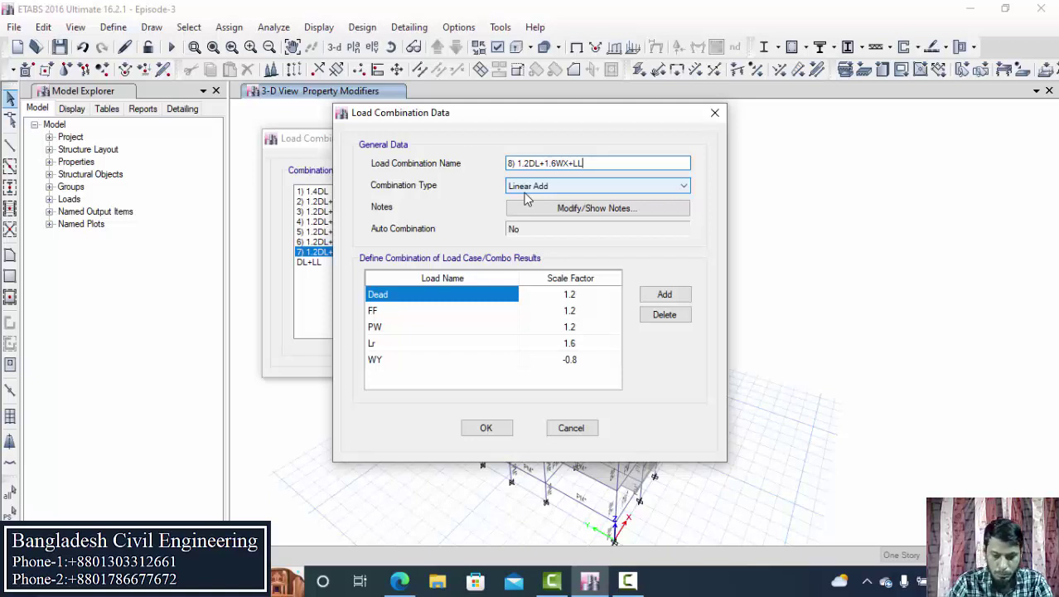
text(+)
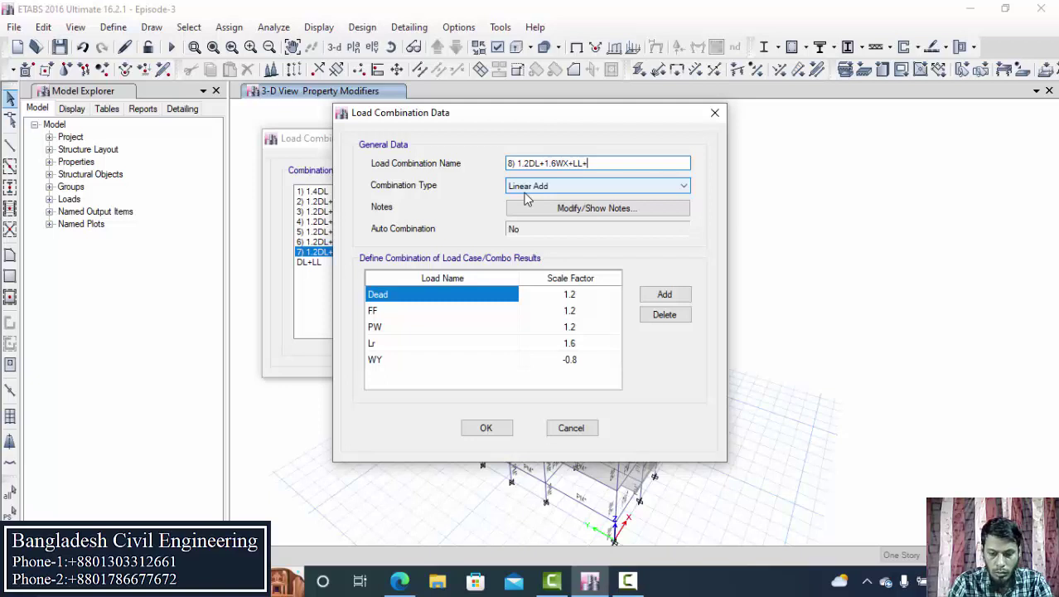
text(0.)
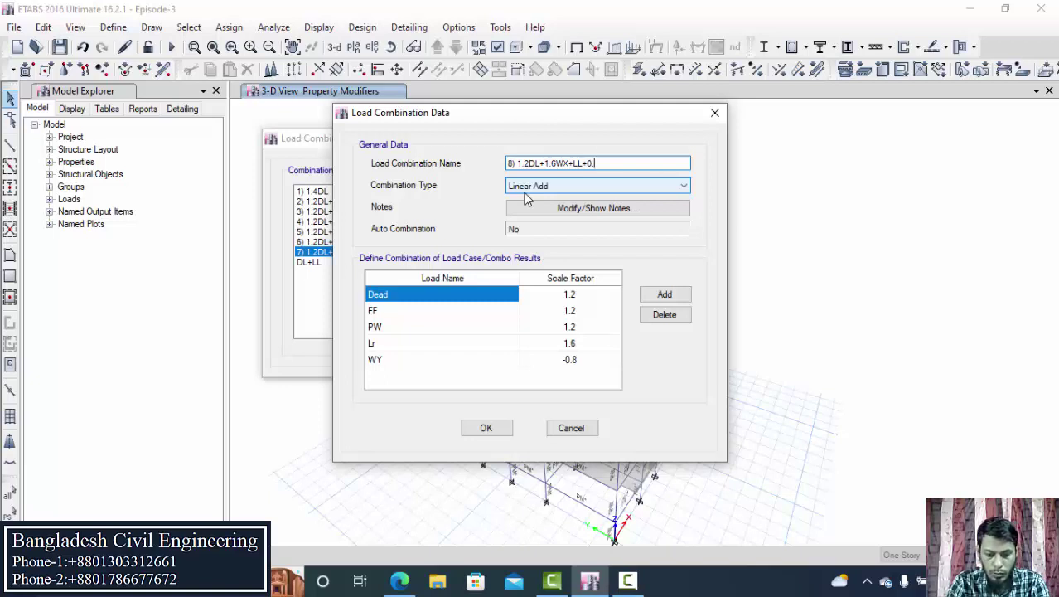
text(5L)
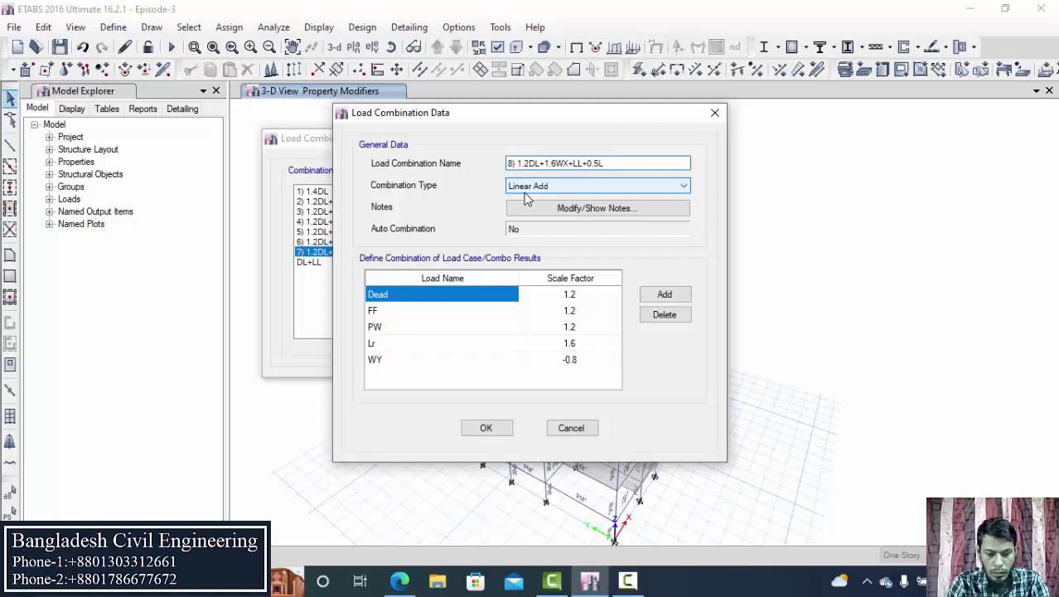
text(r)
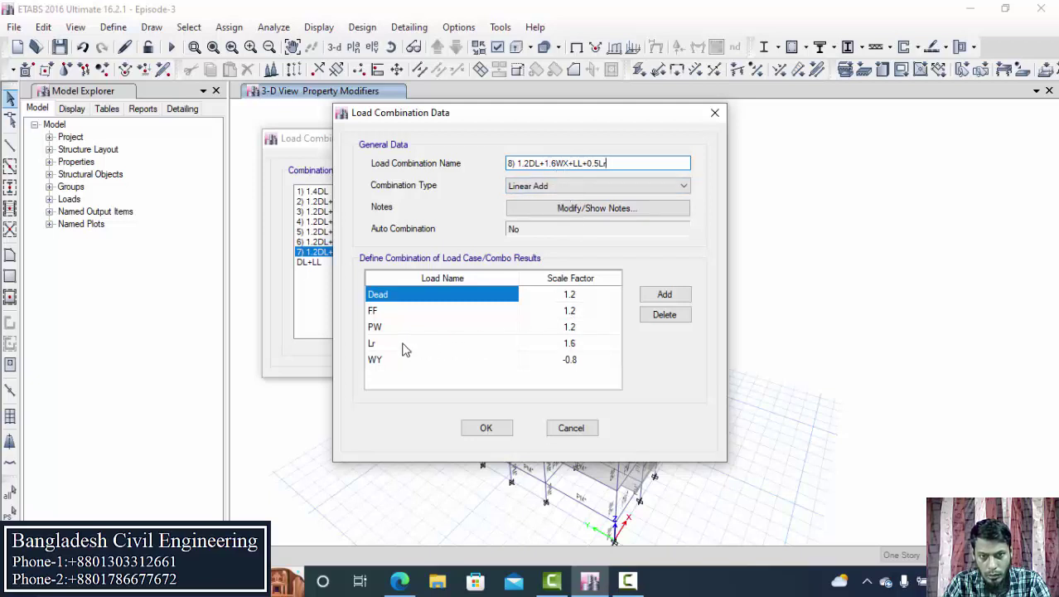
- Set the Lr scale factor to 0.5 and replace the WY load with Live at a scale factor of 1
click(578, 352)
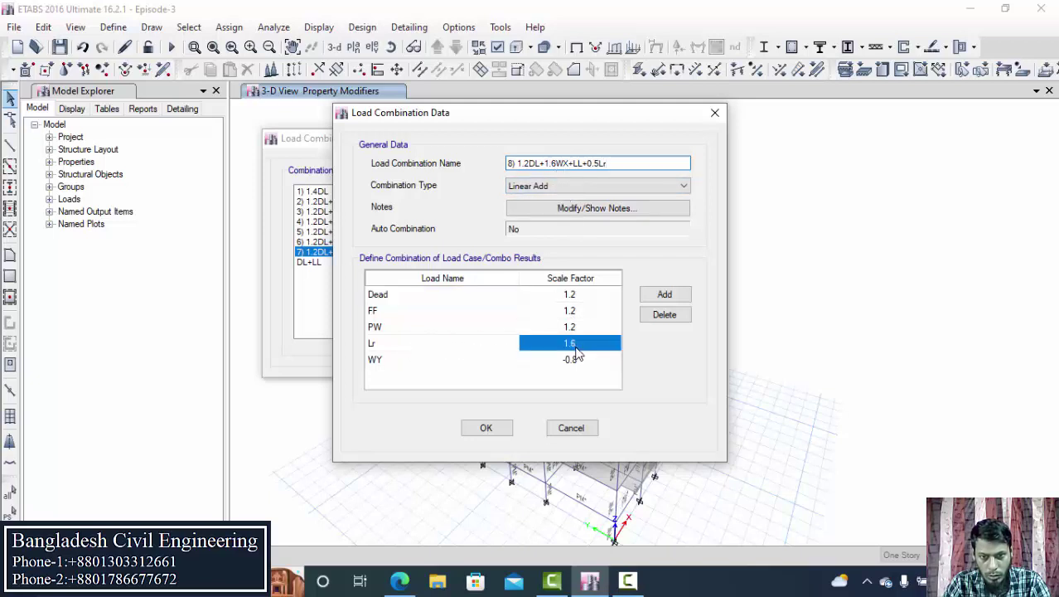
text(0)
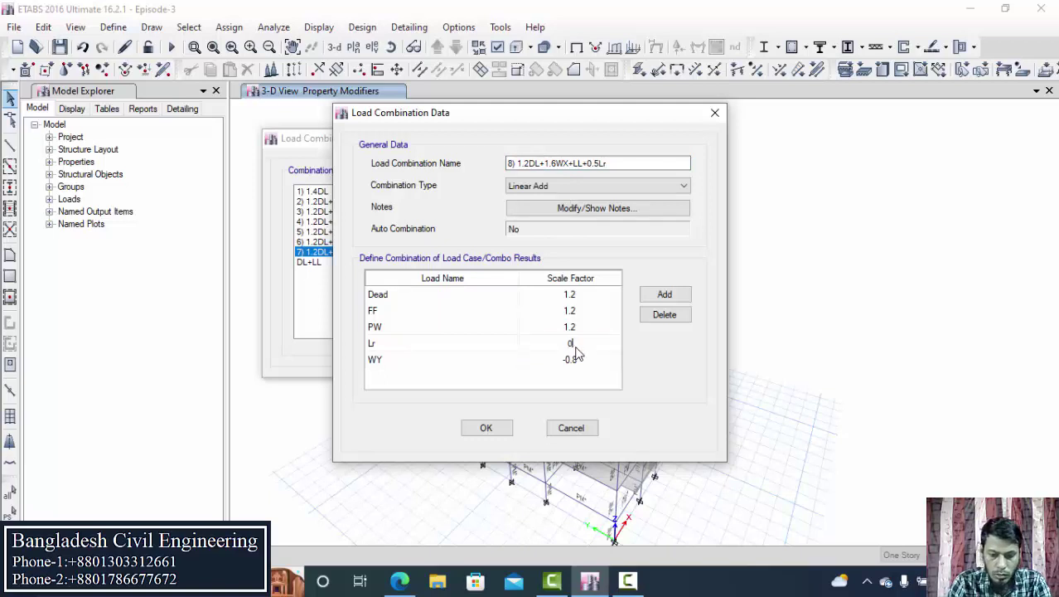
text(.5)
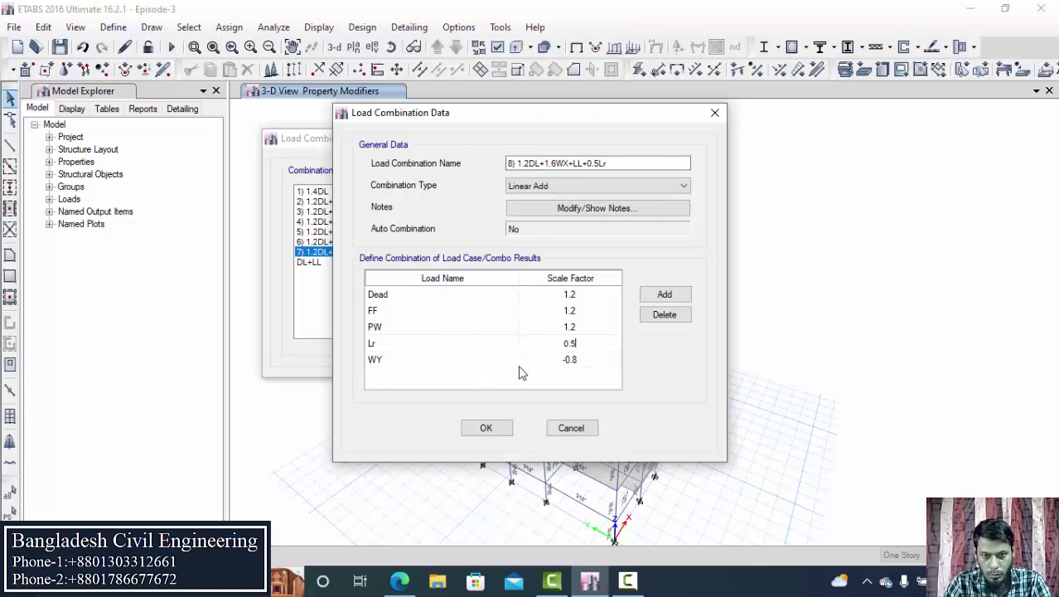
click(444, 361)
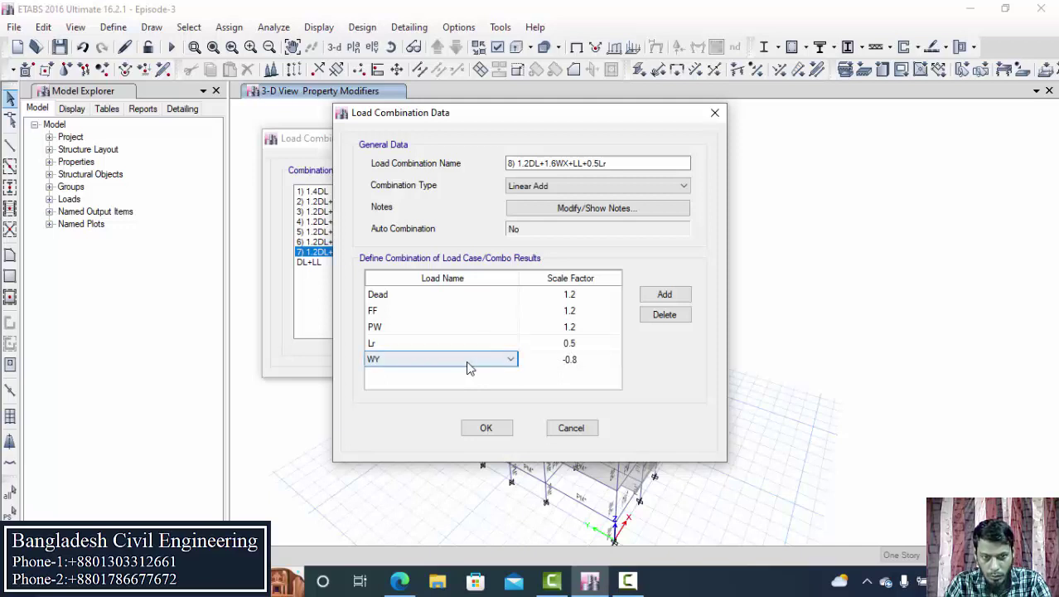
click(511, 359)
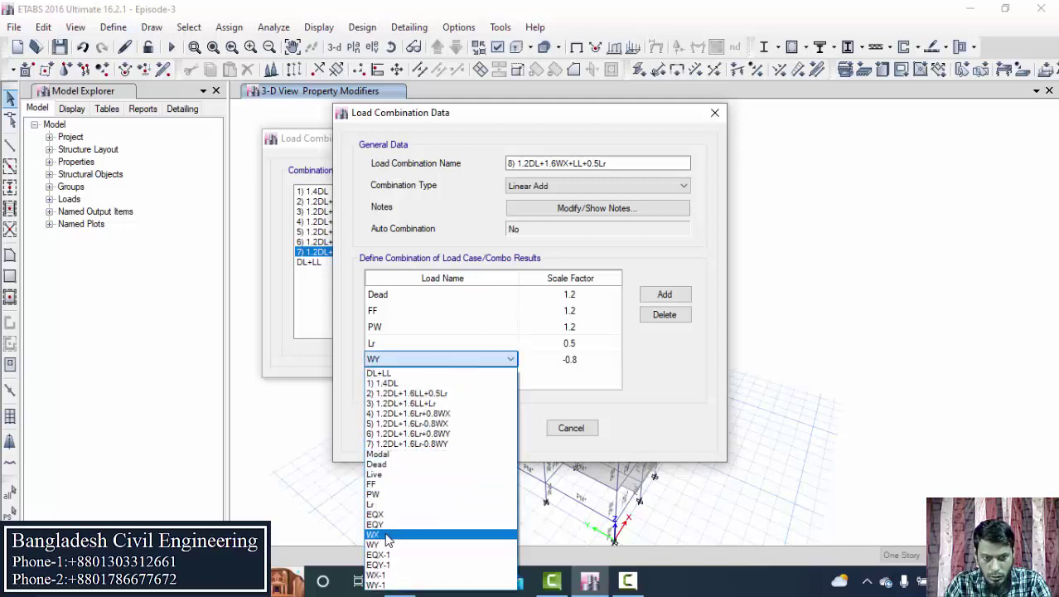
click(375, 474)
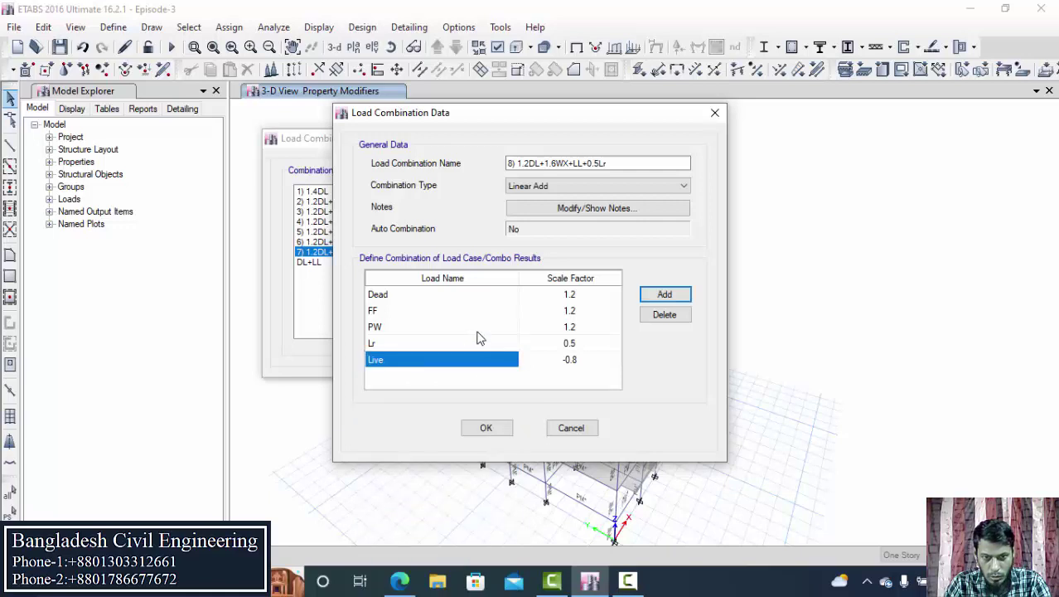
click(575, 368)
text(1)
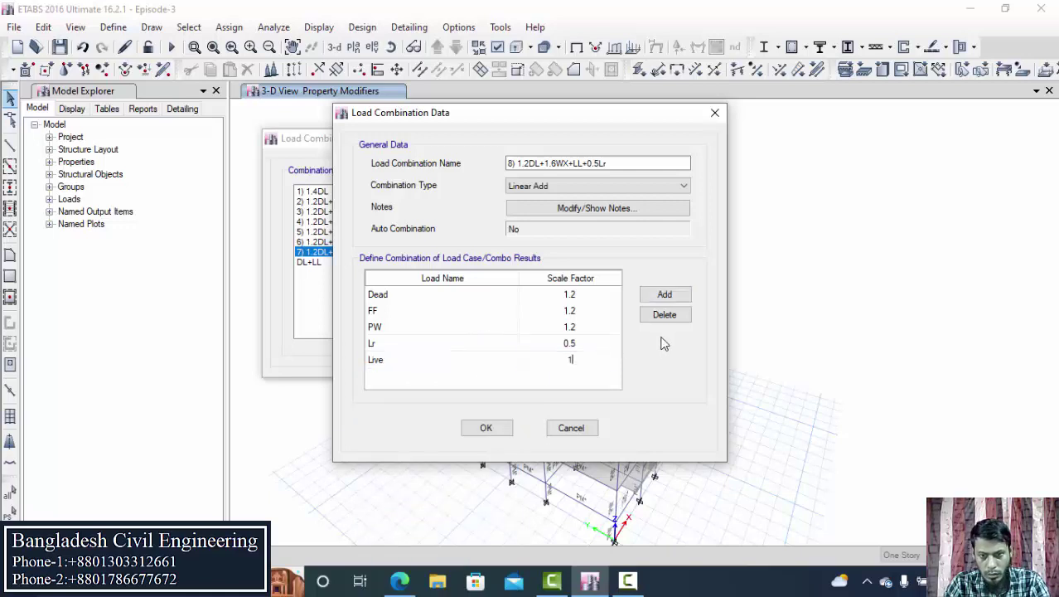
- Add the WX load with a scale factor of 1.6 and accept the 8) 1.2DL+1.6WX+LL+0.5Lr combination
click(665, 294)
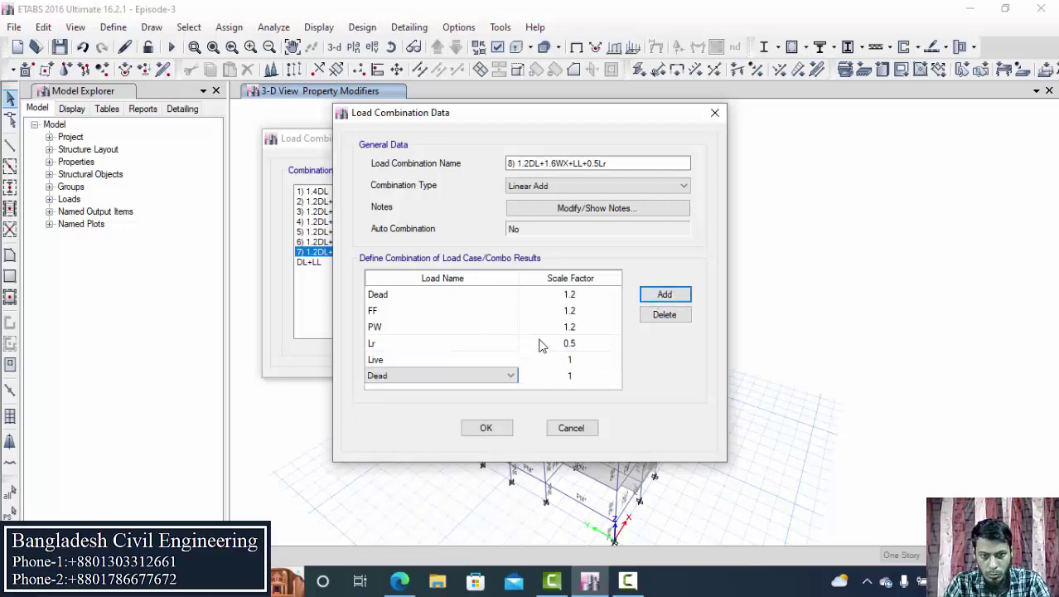
click(492, 380)
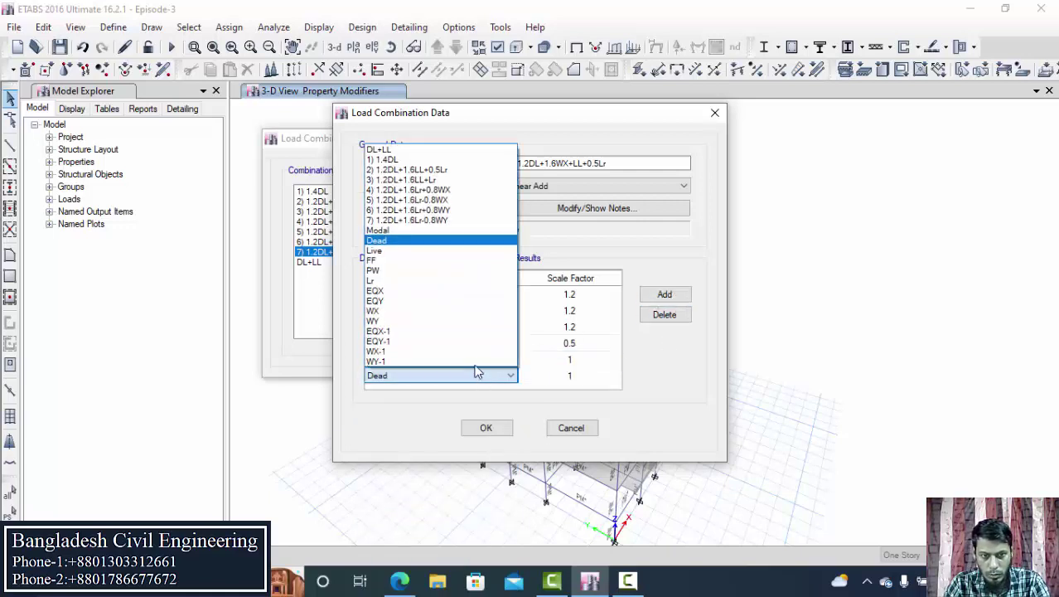
click(386, 315)
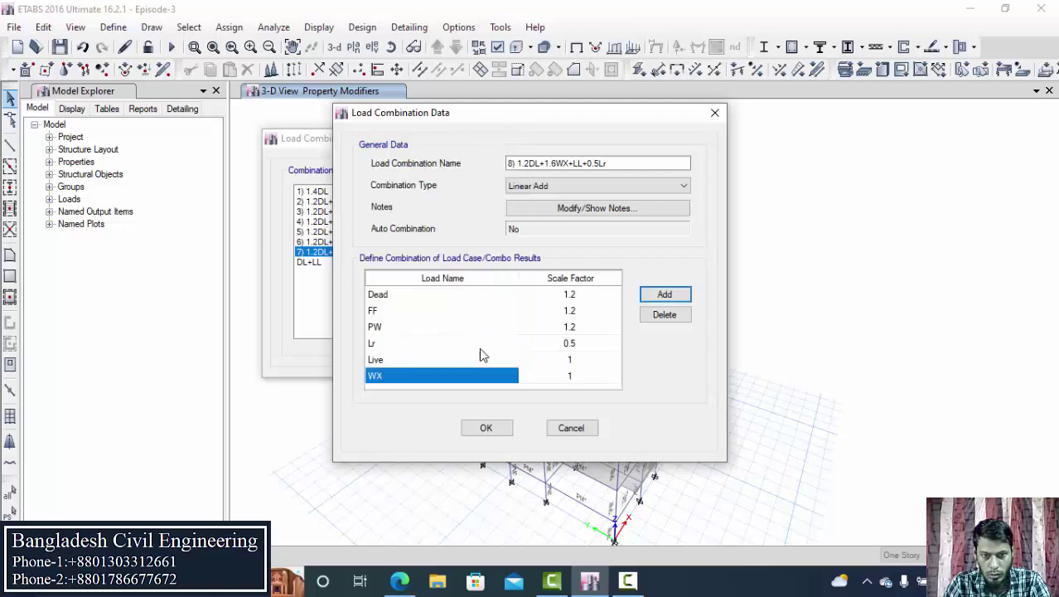
click(578, 377)
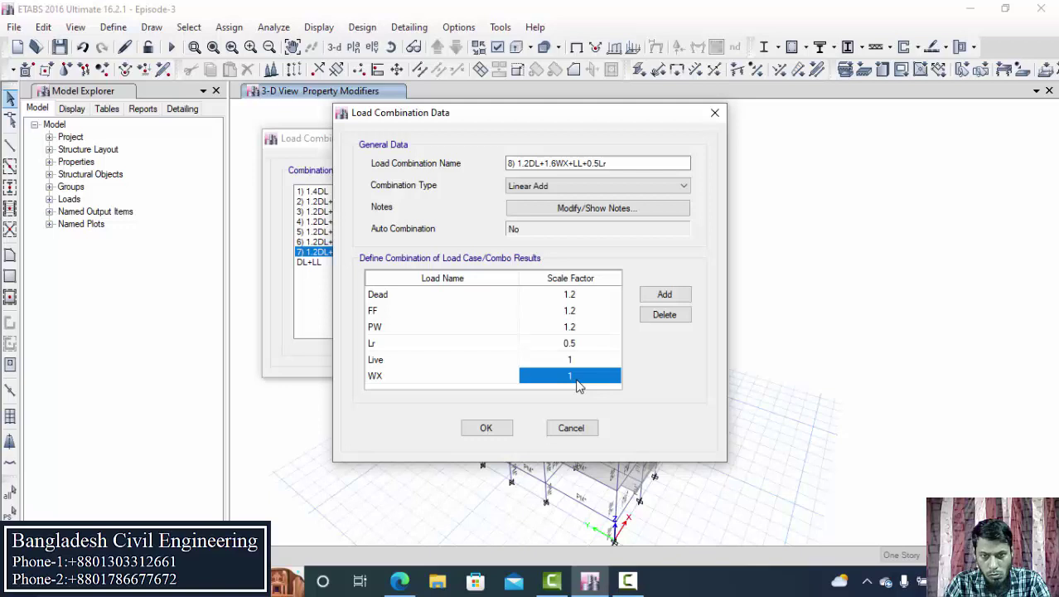
click(578, 384)
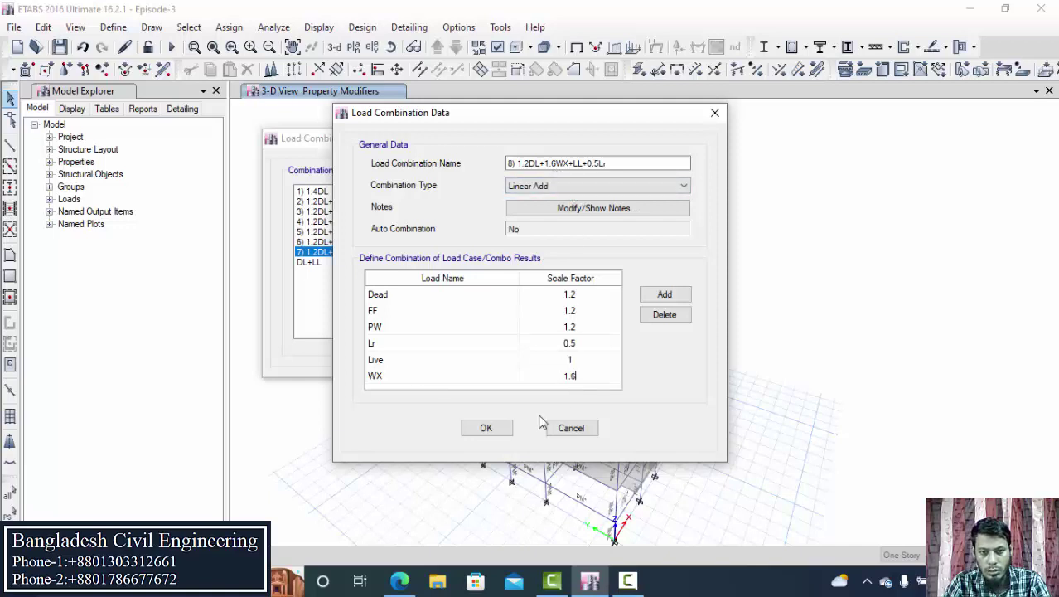
click(486, 428)
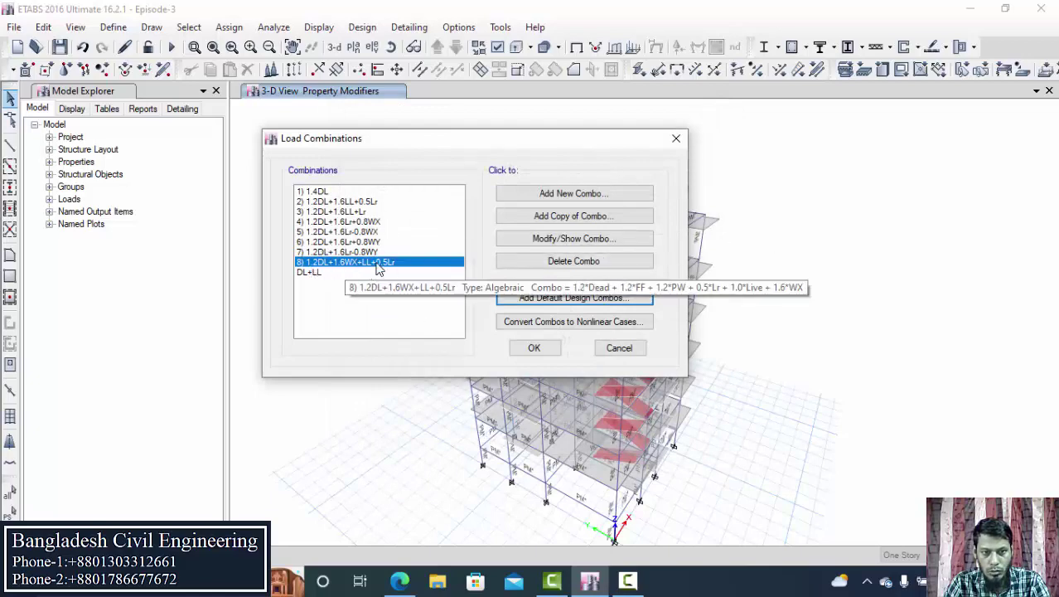
- Copy the 8) 1.2DL+1.6WX+LL+0.5Lr combination and name the copy 9) 1.2DL-1.6WX+LL+0.5Lr
click(538, 217)
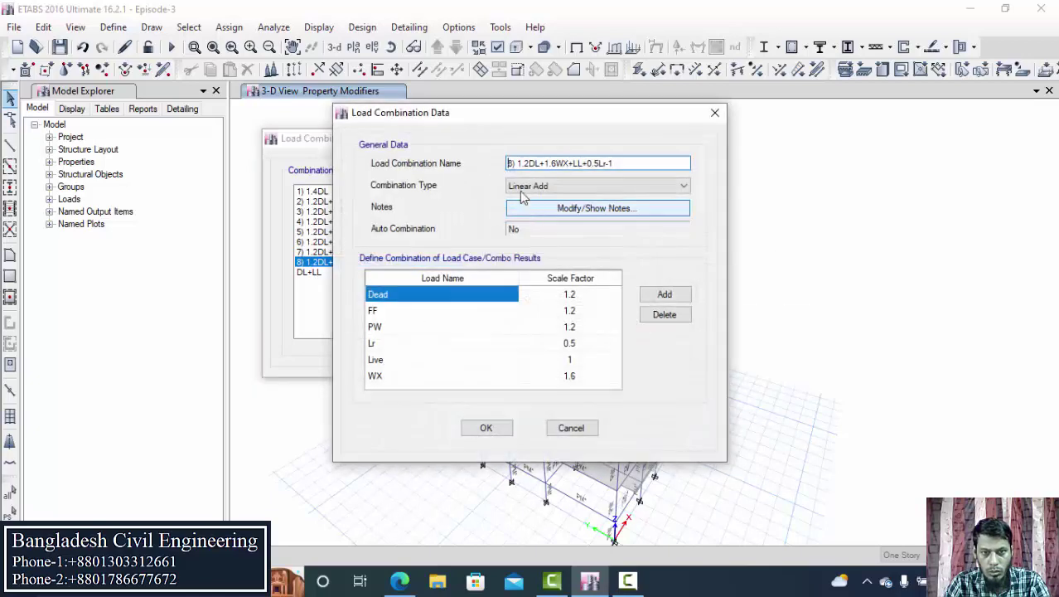
text(8)
key(BackSpace)
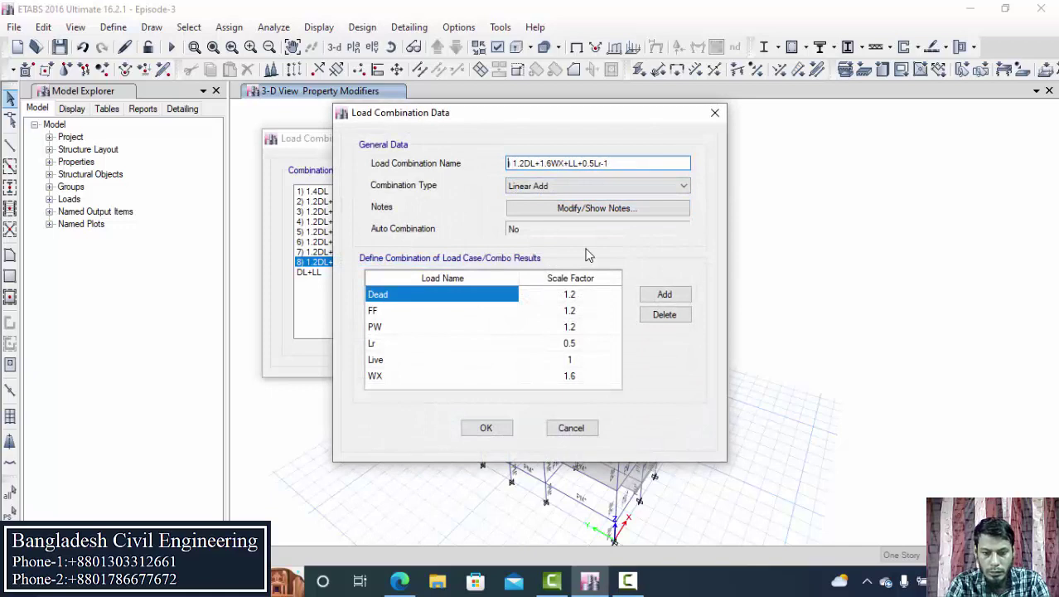
text(9 )
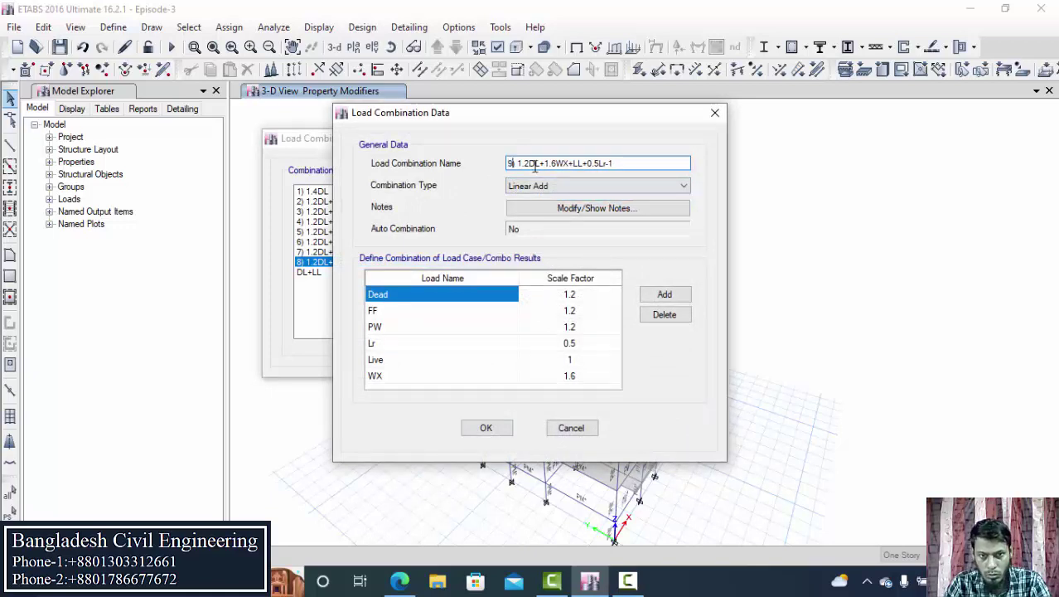
text())
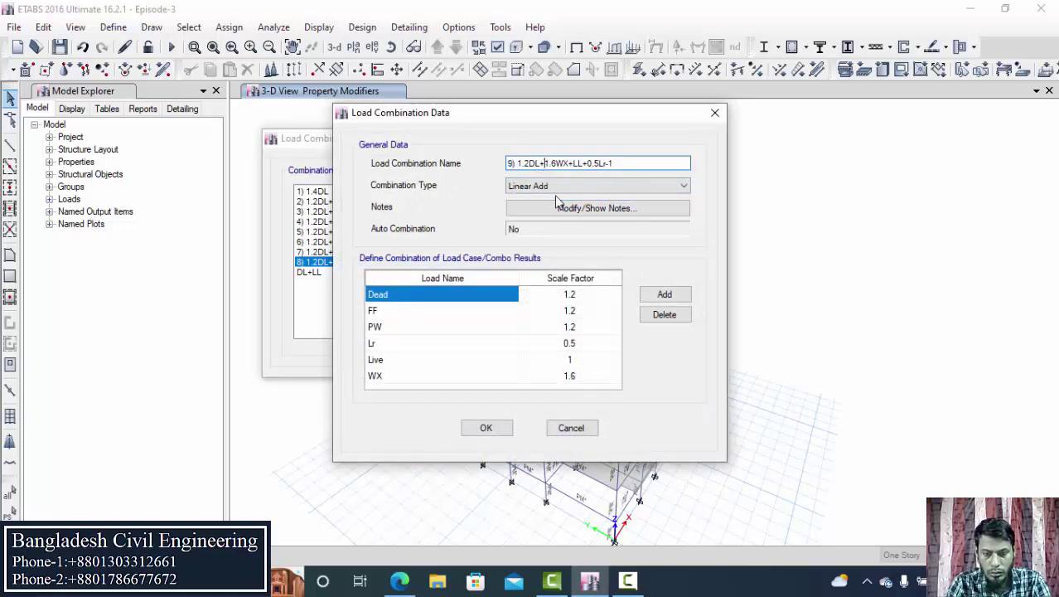
key(BackSpace)
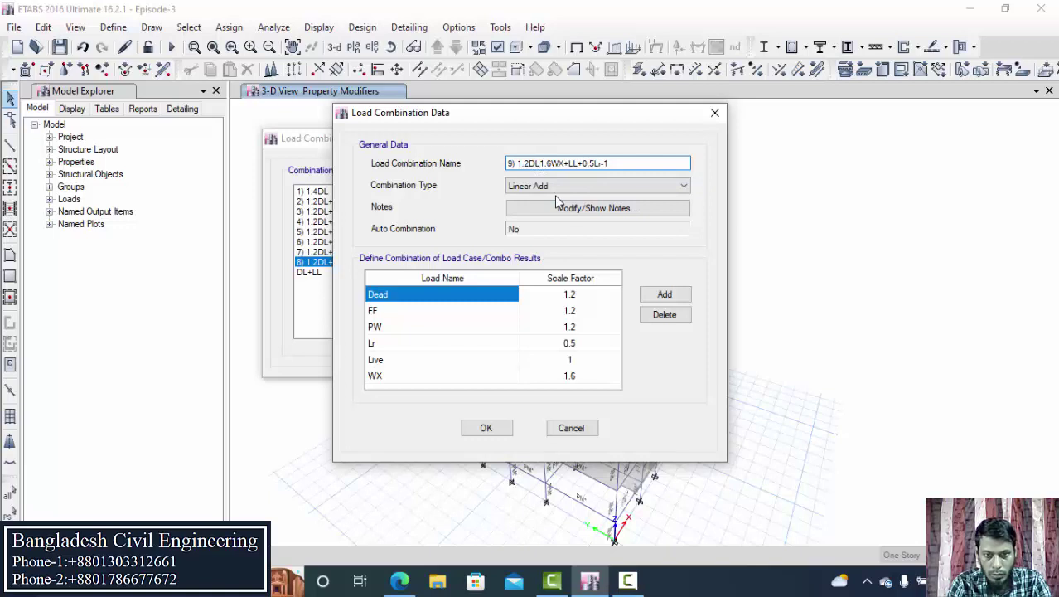
text(-)
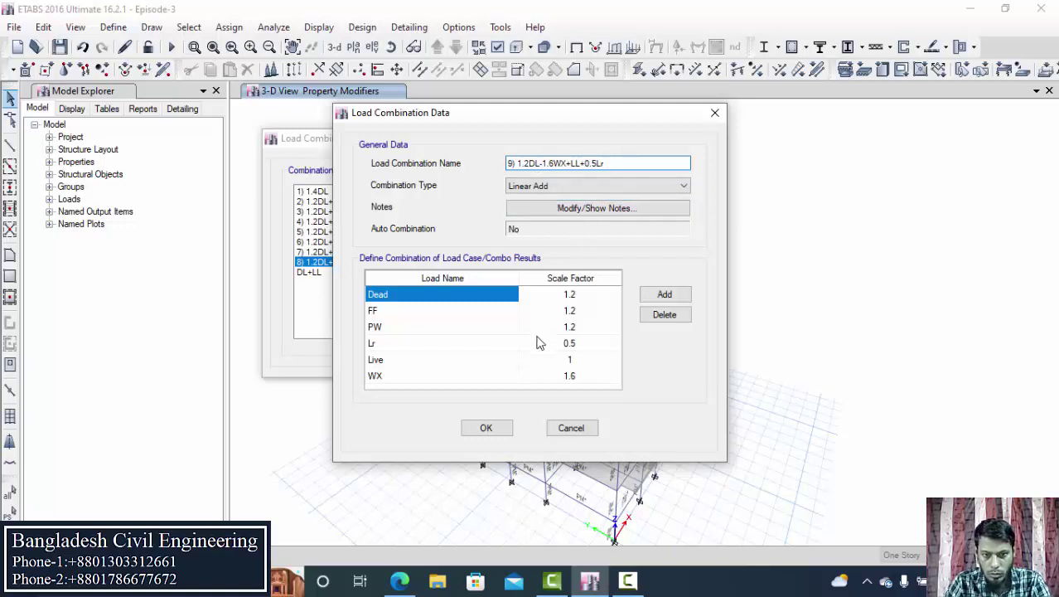
- Set the WX scale factor to -1.6 and accept the 9) 1.2DL-1.6WX+LL+0.5Lr combination
click(545, 376)
click(546, 375)
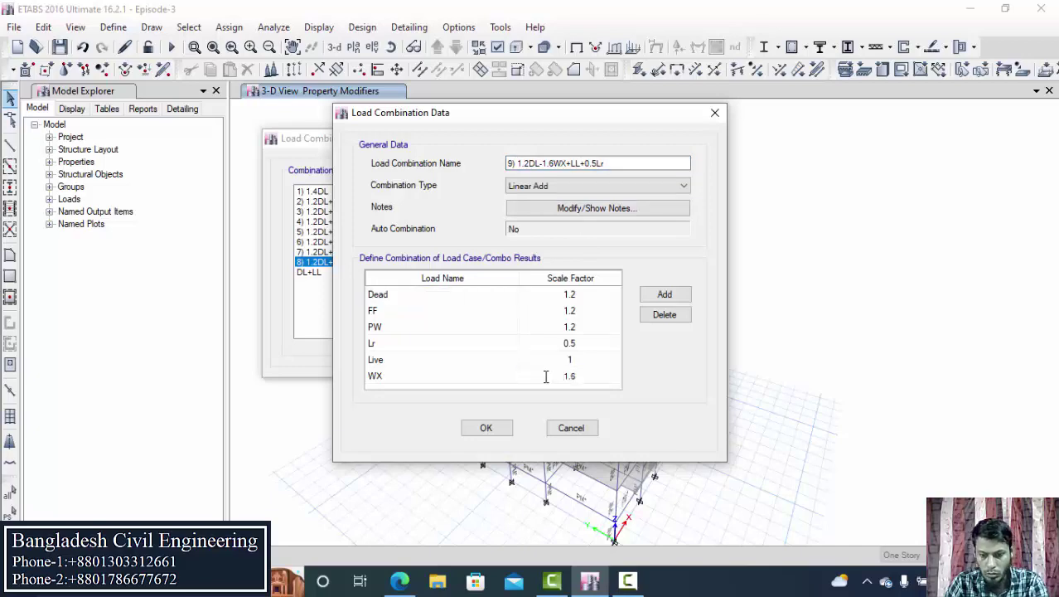
click(485, 428)
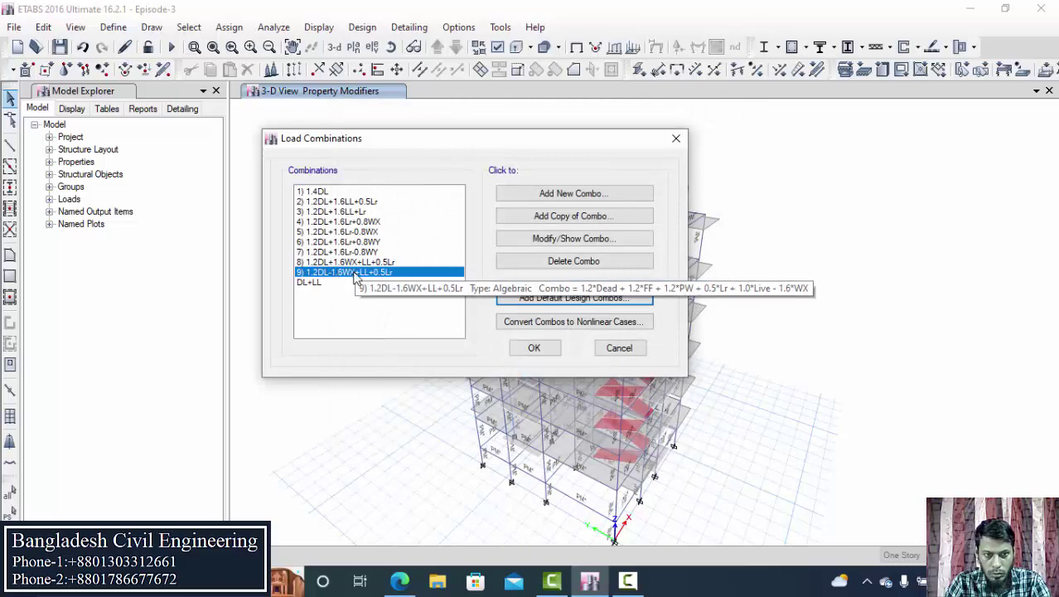
- Copy the 8) 1.2DL+1.6WX+LL+0.5Lr combination and name the copy 10) 1.2DL+1.6WY+LL+0.5Lr
click(337, 263)
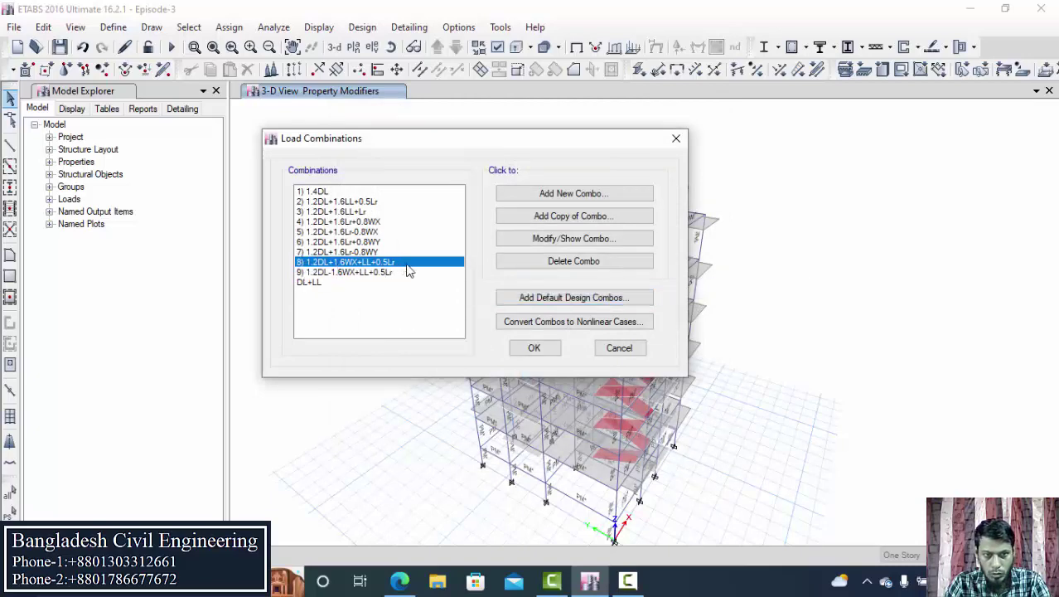
click(518, 216)
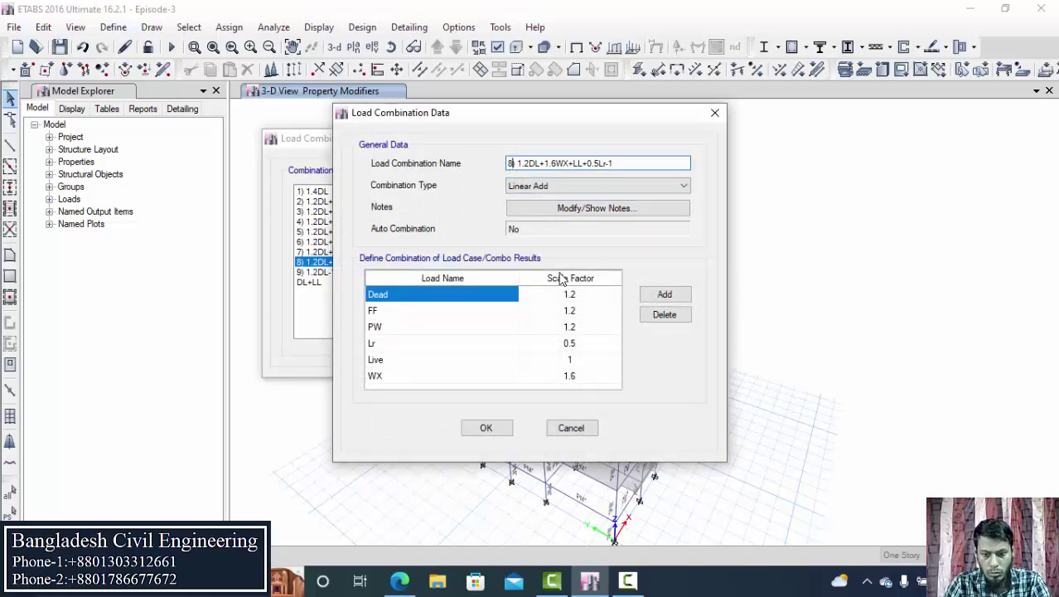
key(BackSpace)
text(10)
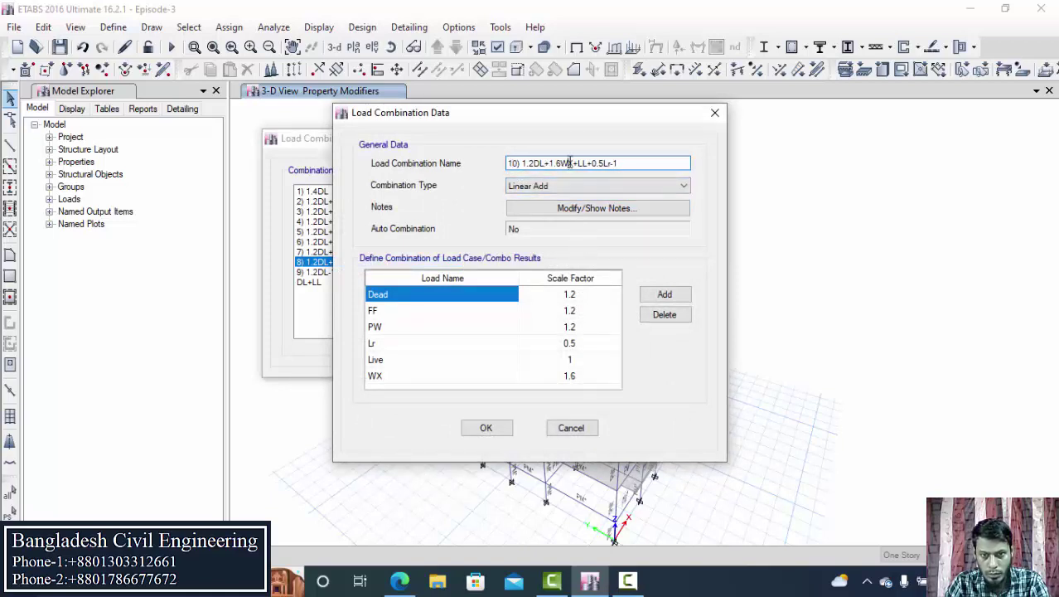
key(BackSpace)
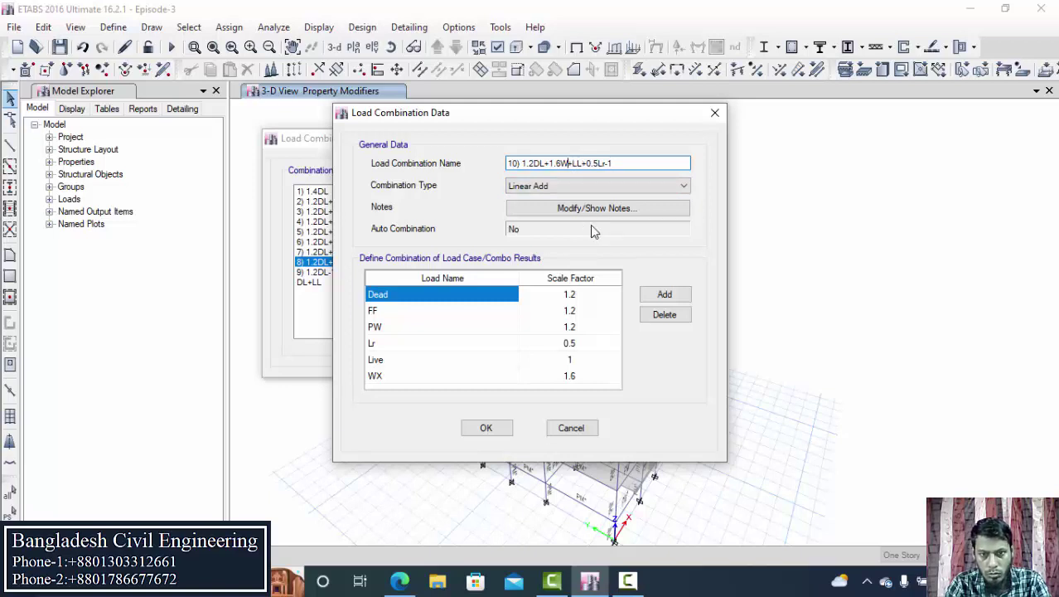
text(Y)
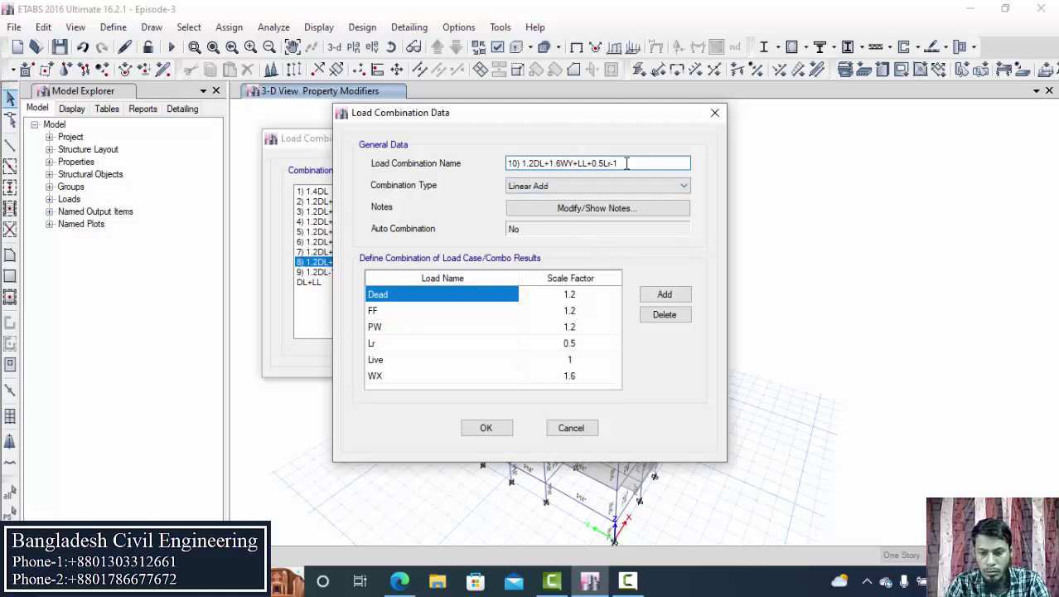
- Replace the WX load with WY and accept the 10) 1.2DL+1.6WY+LL+0.5Lr combination
click(452, 379)
click(457, 373)
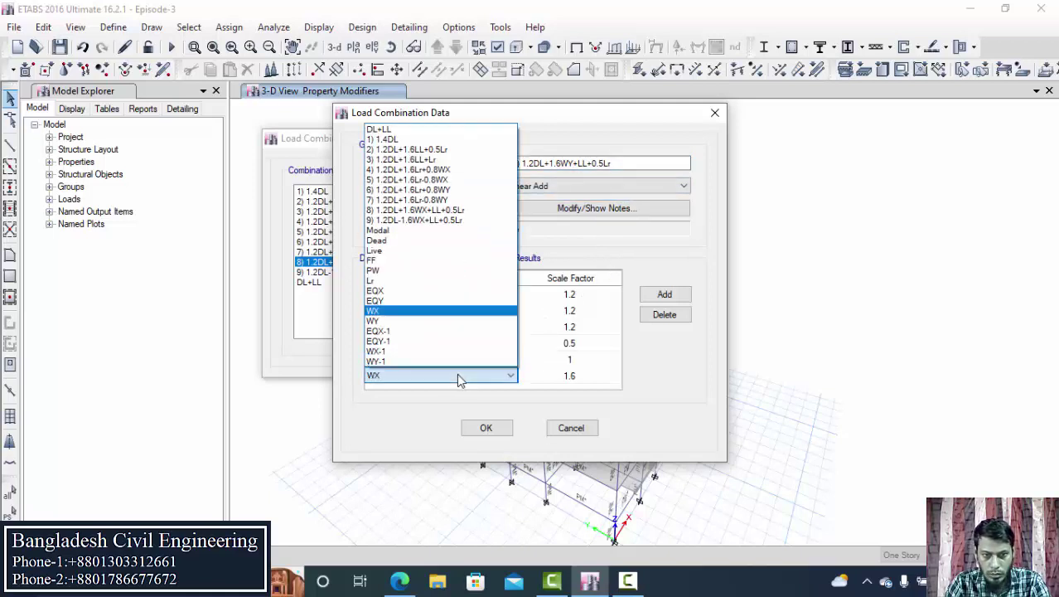
click(402, 321)
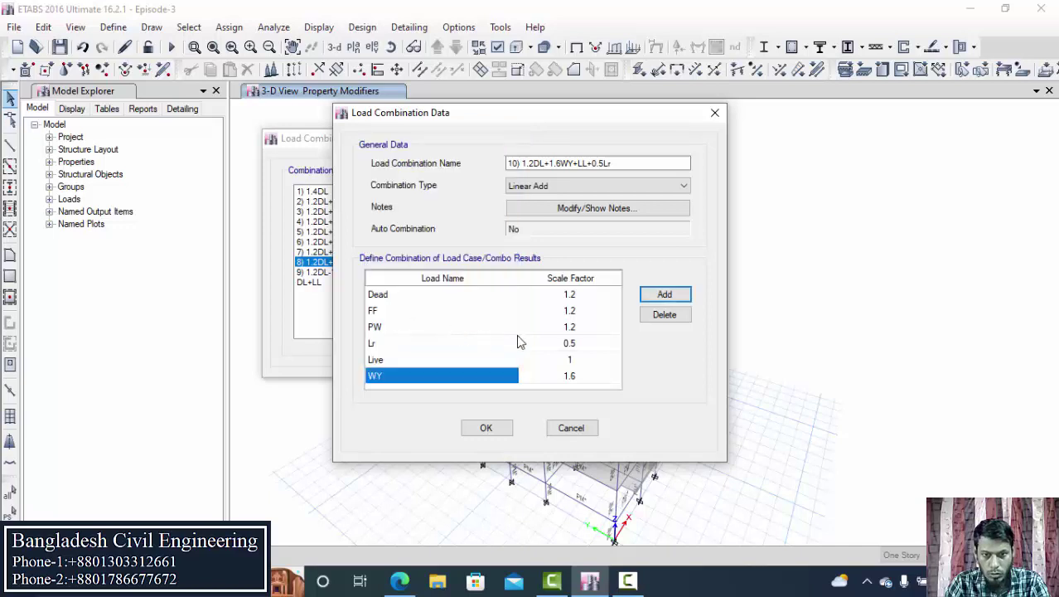
click(489, 428)
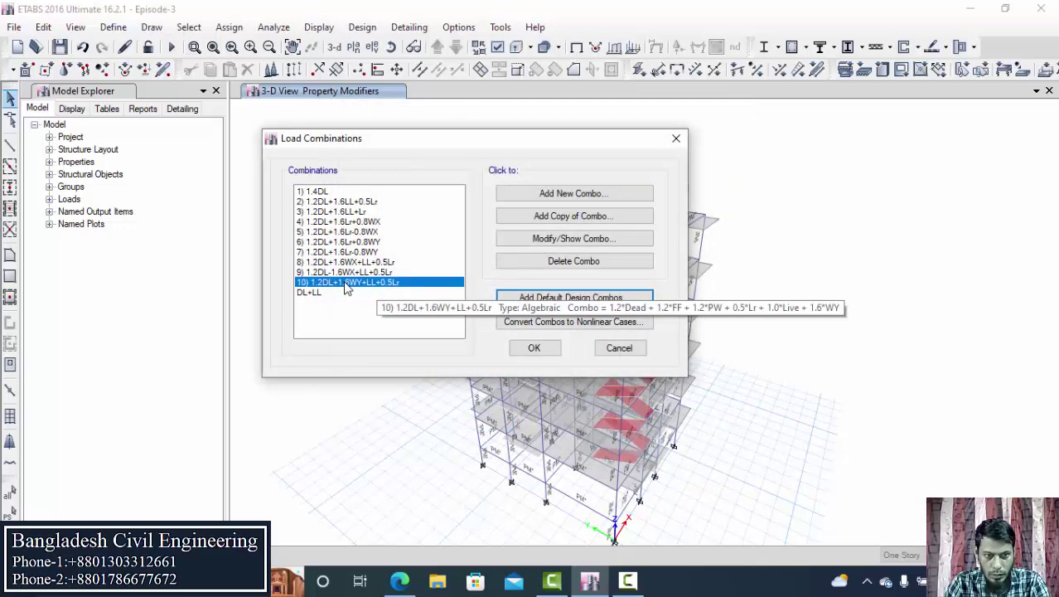
- Copy the 10) 1.2DL+1.6WY+LL+0.5Lr combination and name the copy 11) 1.2DL-1.6WY+LL+0.5Lr
click(526, 220)
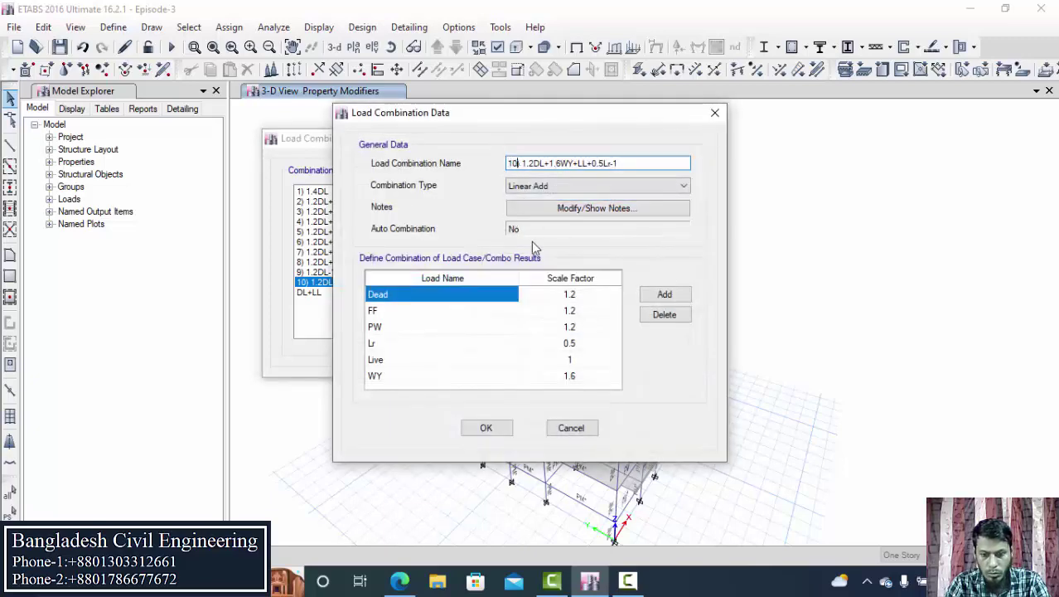
key(BackSpace)
text(1)
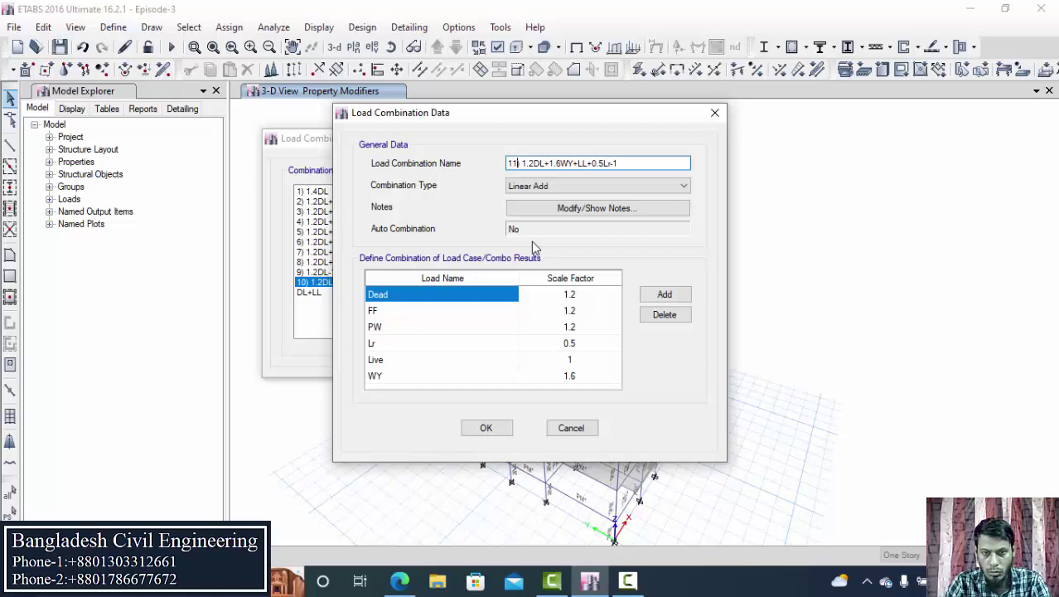
key(Right)
key(Right)
key(Right)
key(Right)
key(Right)
key(Right)
key(Right)
key(Right)
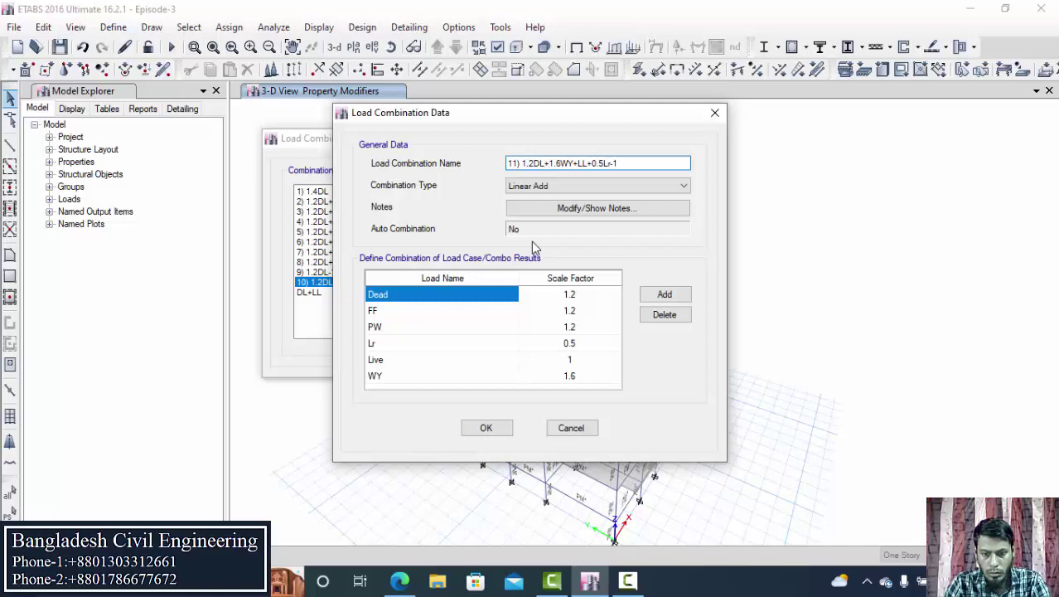
key(BackSpace)
text(-)
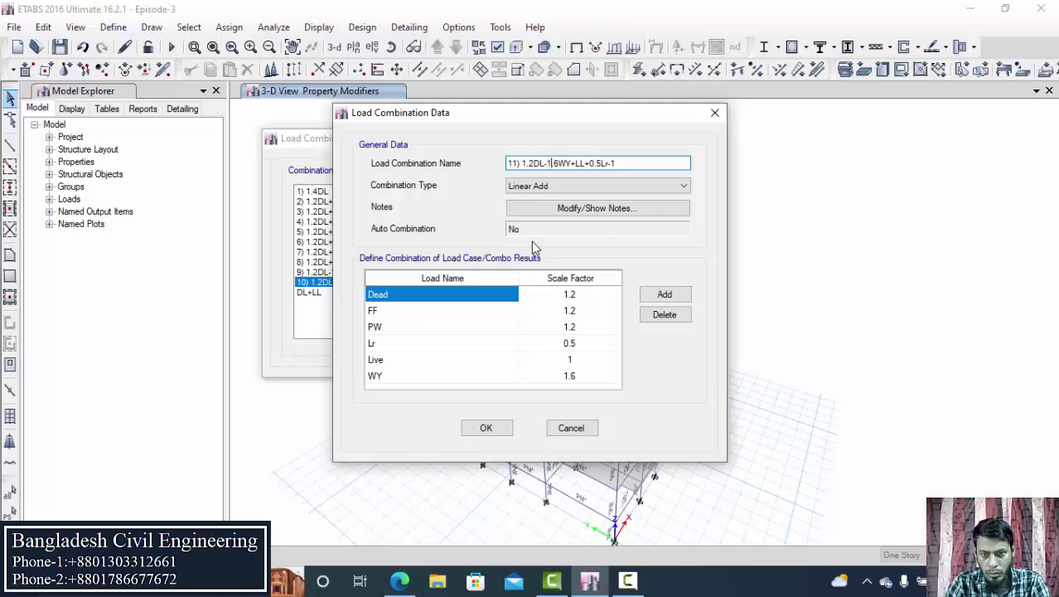
key(Right)
key(Right)
key(Right)
key(Right)
key(Right)
key(Right)
key(Right)
key(Right)
key(Right)
key(Right)
key(Right)
key(Right)
key(Right)
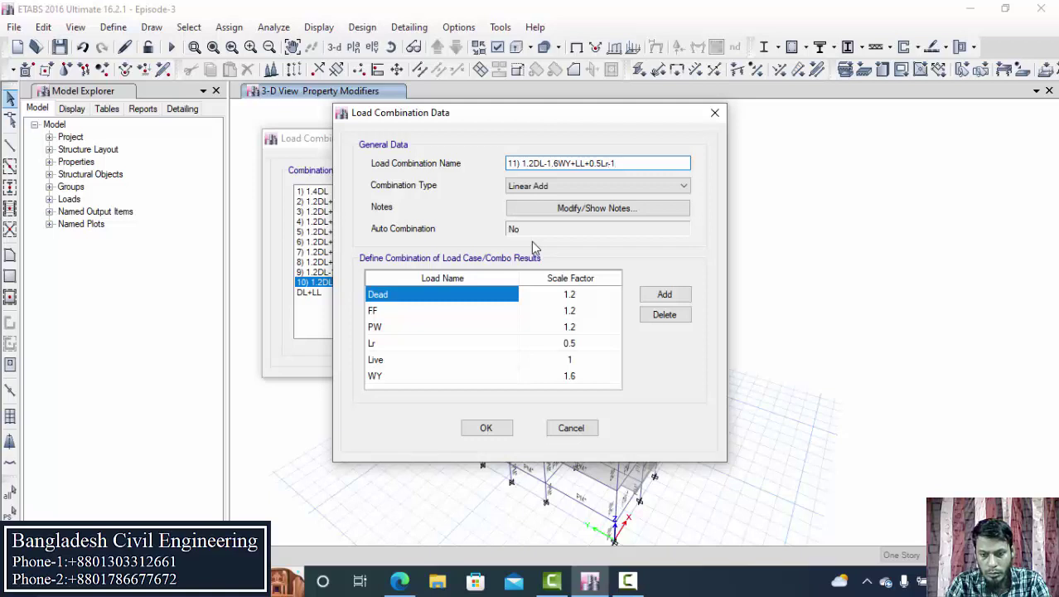
key(Delete)
key(Delete)
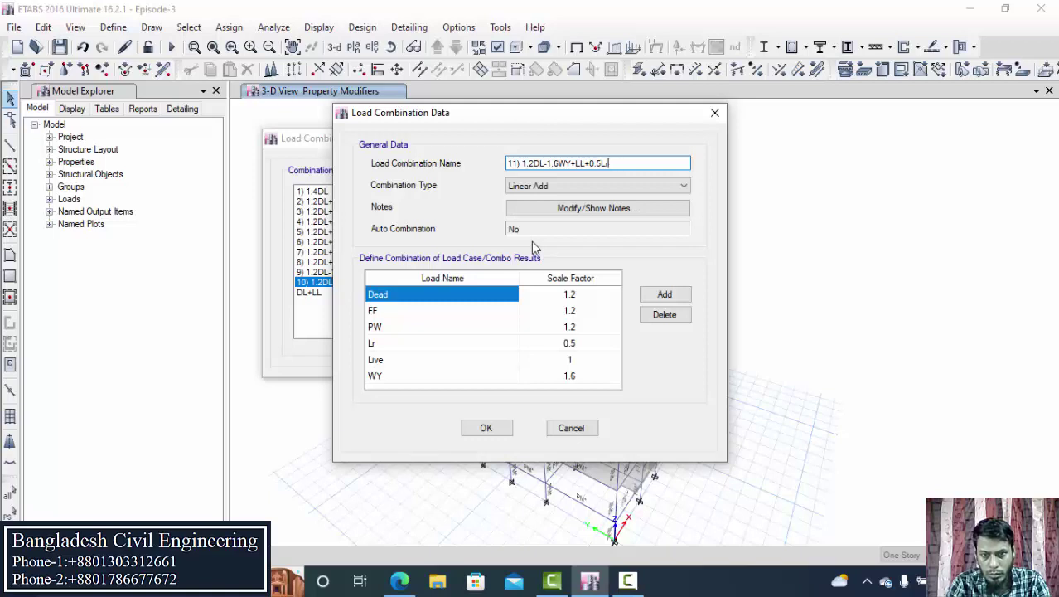
- Set the WY scale factor to -1.6 and accept the 11) 1.2DL-1.6WY+LL+0.5Lr combination
click(551, 375)
click(549, 374)
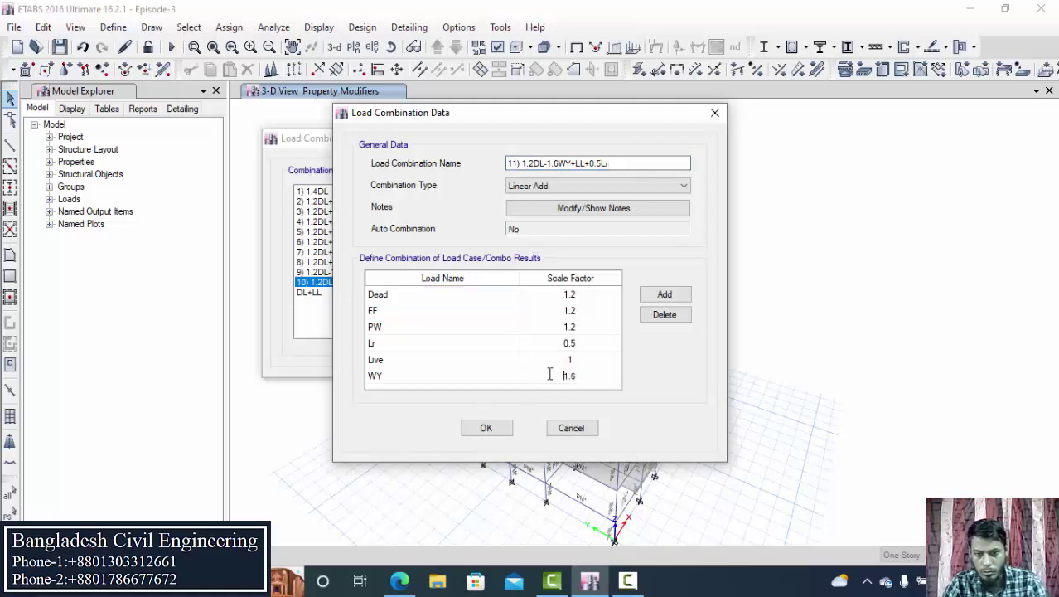
click(484, 428)
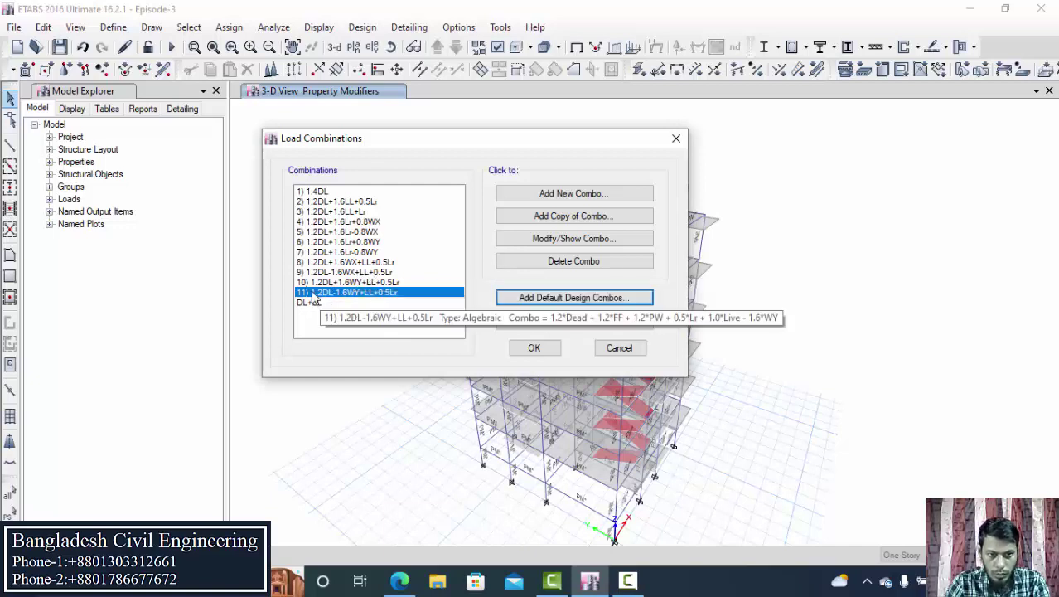
- Copy the 10) 1.2DL+1.6WY+LL+0.5Lr combination and name the copy 12) 1.2DL+EQX+LL
click(527, 217)
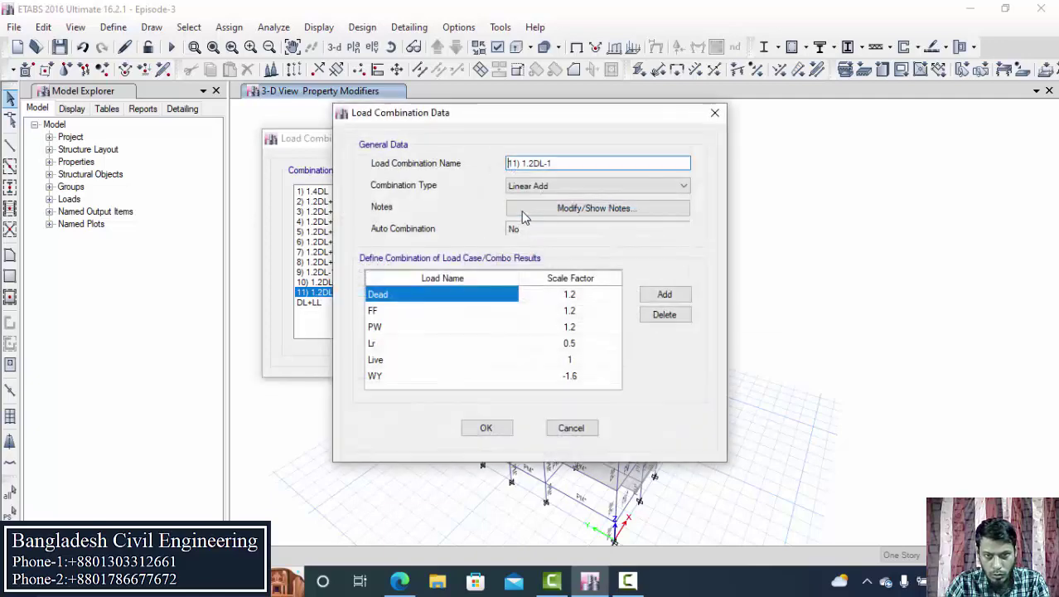
click(714, 113)
click(349, 283)
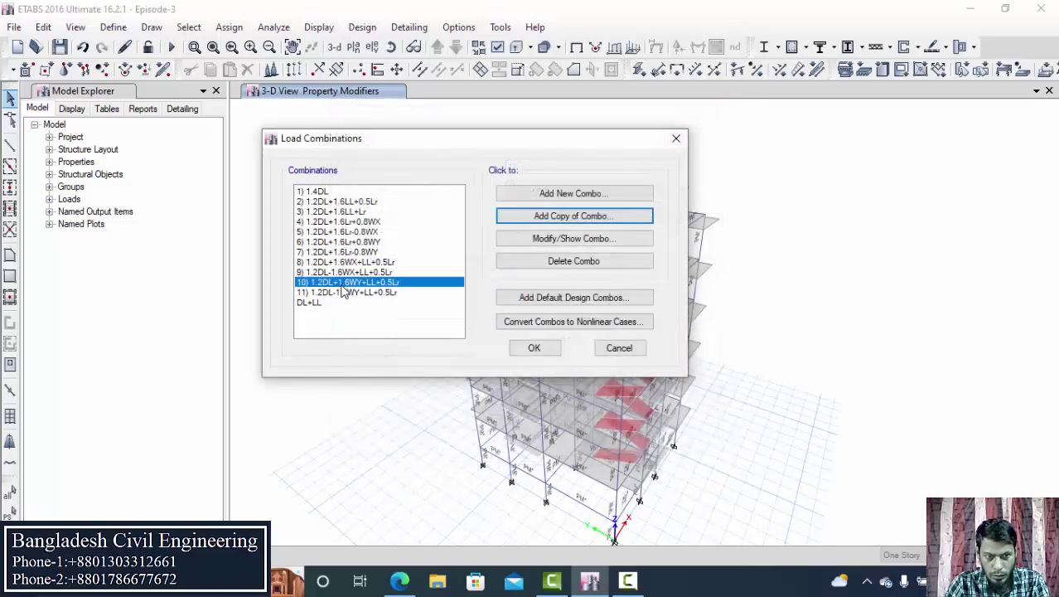
click(534, 215)
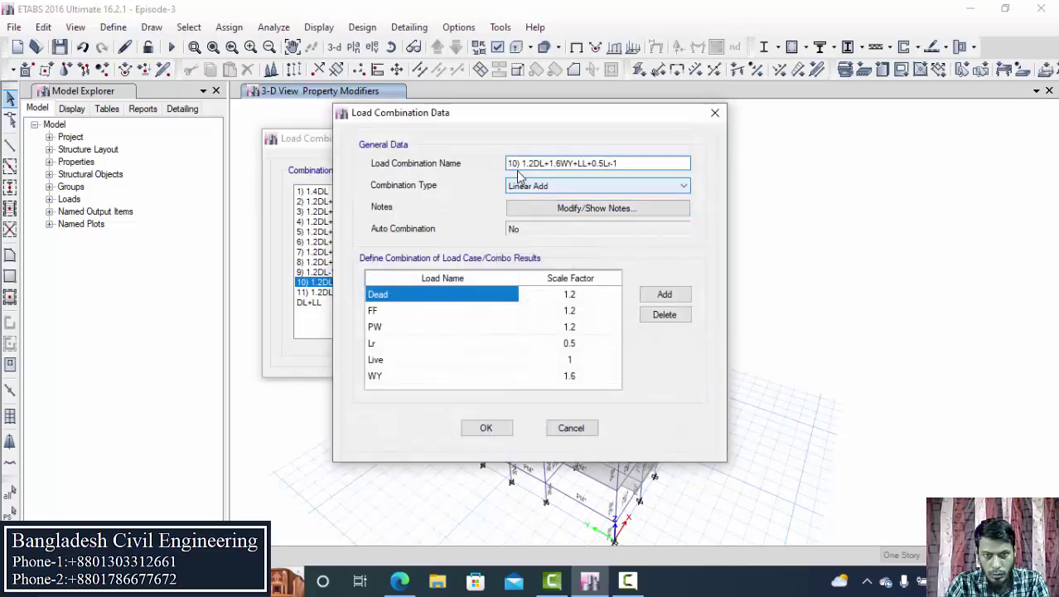
click(519, 164)
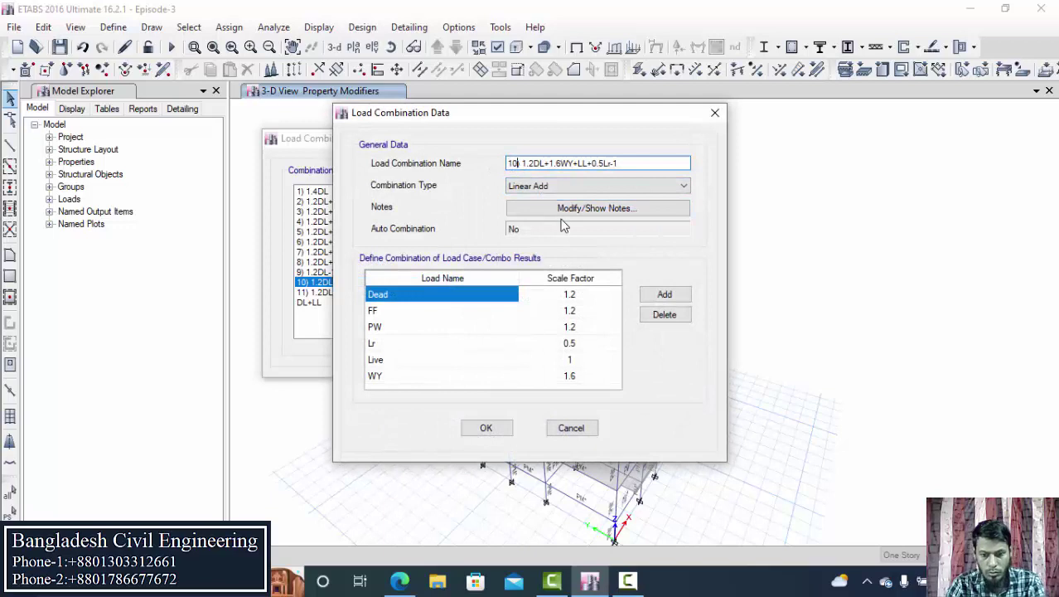
key(BackSpace)
text(2)
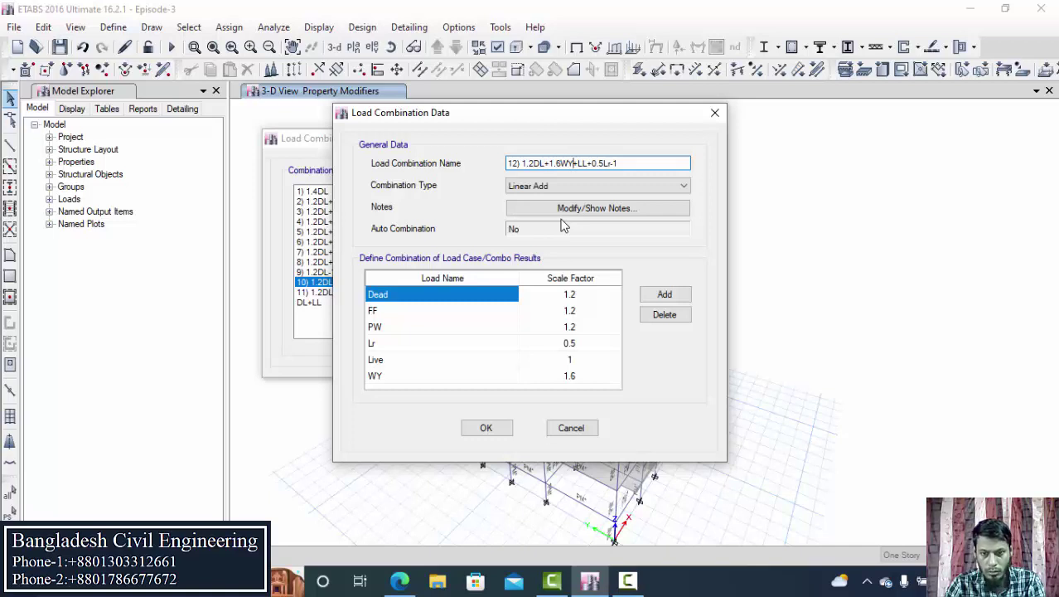
key(BackSpace)
key(BackSpace)
key(BackSpace)
key(BackSpace)
key(BackSpace)
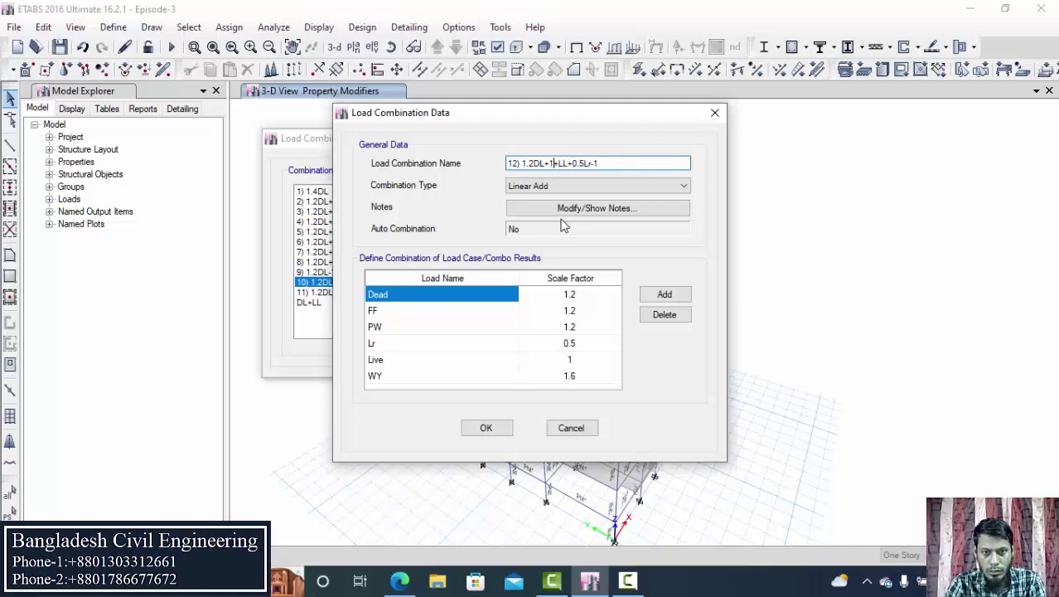
text(EQ+)
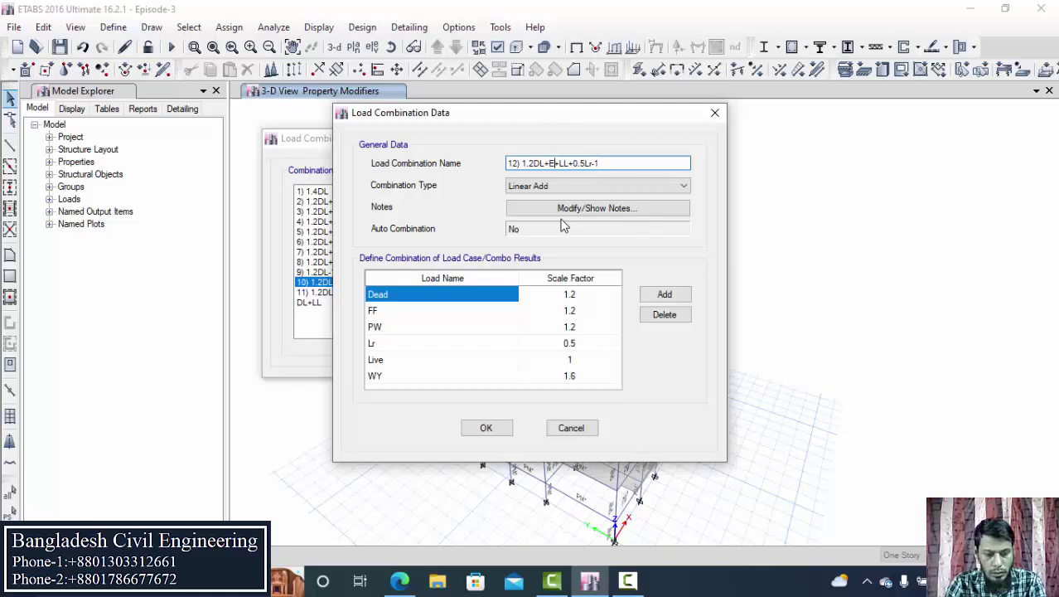
text(X)
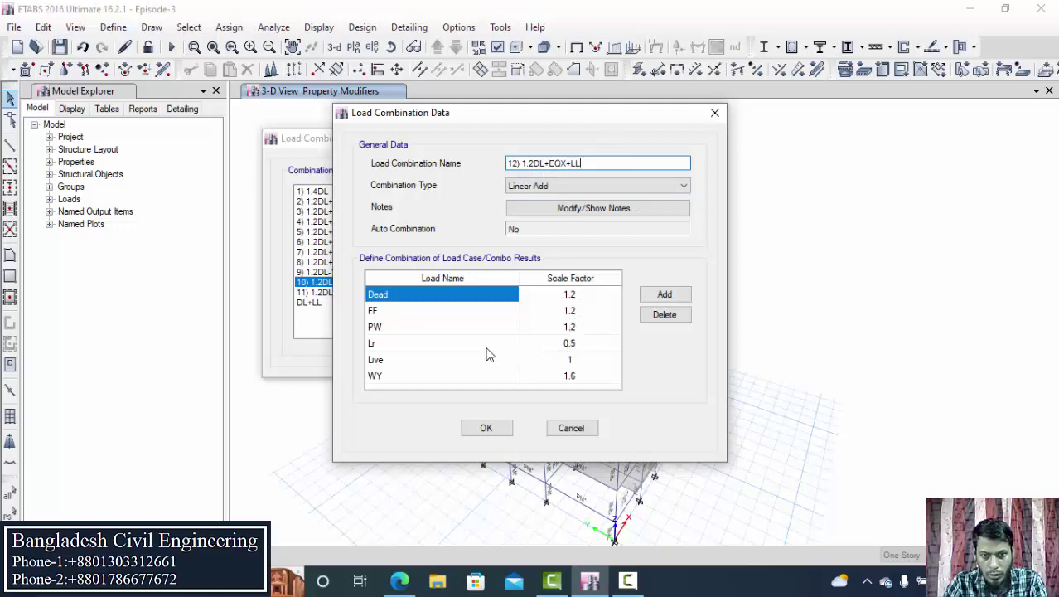
- Remove the Lr load from the 12) 1.2DL+EQX+LL combination and replace the WY load with EQX
click(442, 346)
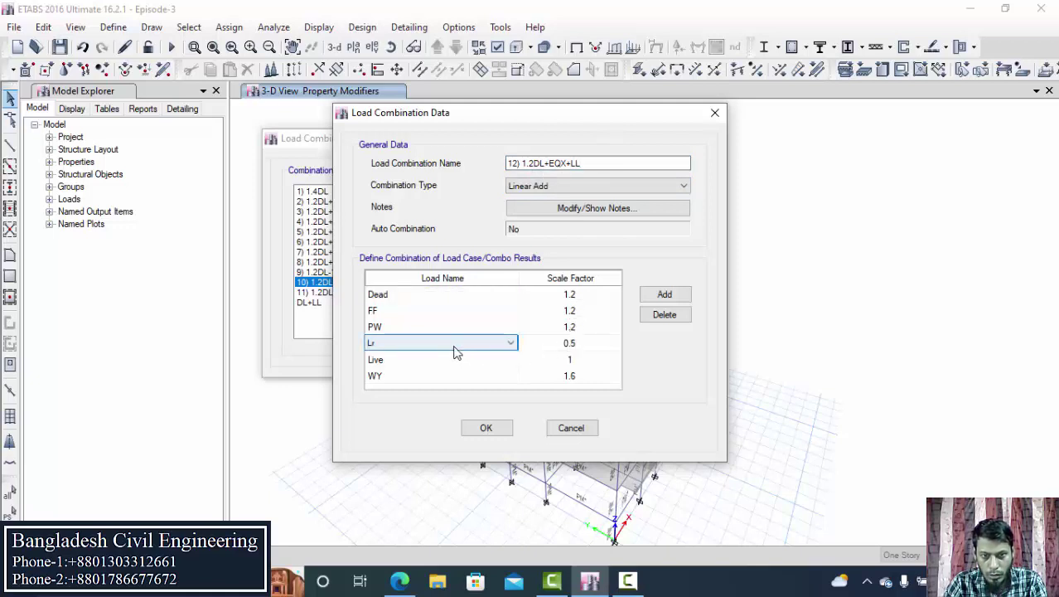
click(651, 315)
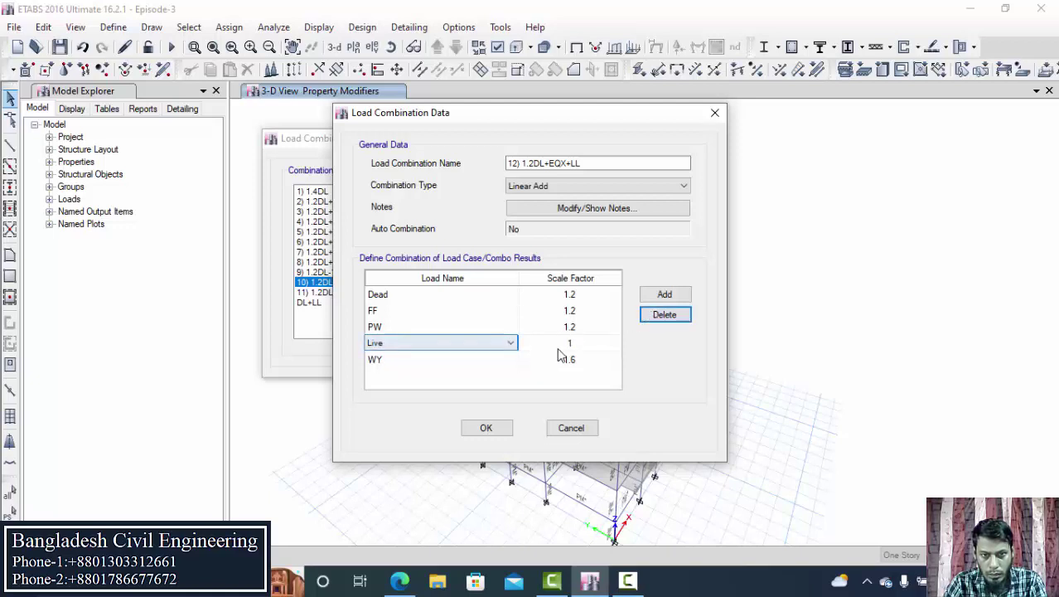
click(467, 361)
click(467, 359)
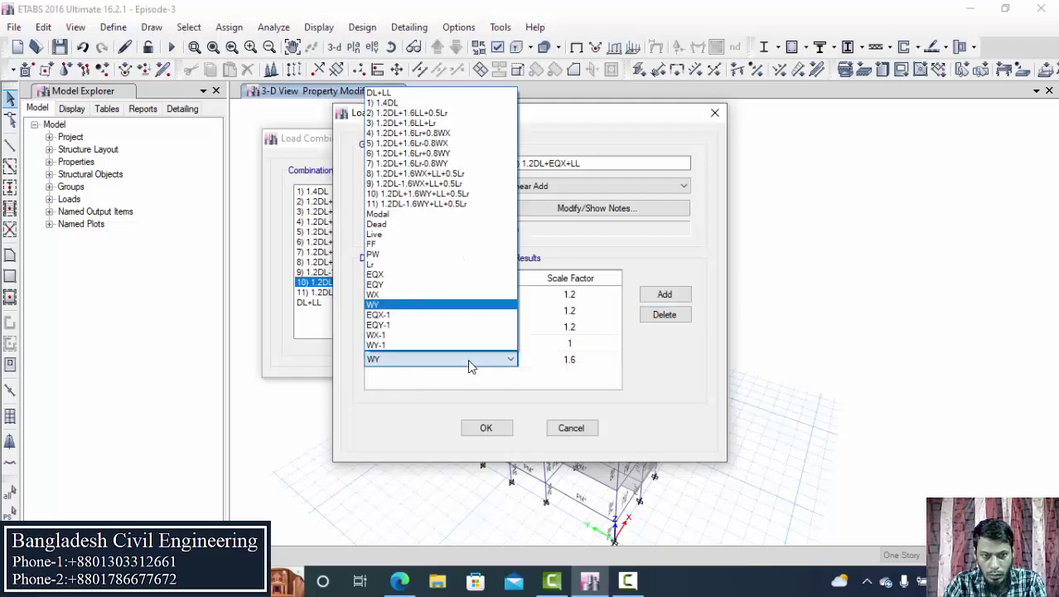
click(387, 275)
- Set the EQX scale factor to 1 and accept the 12) 1.2DL+EQX+LL combination
click(594, 362)
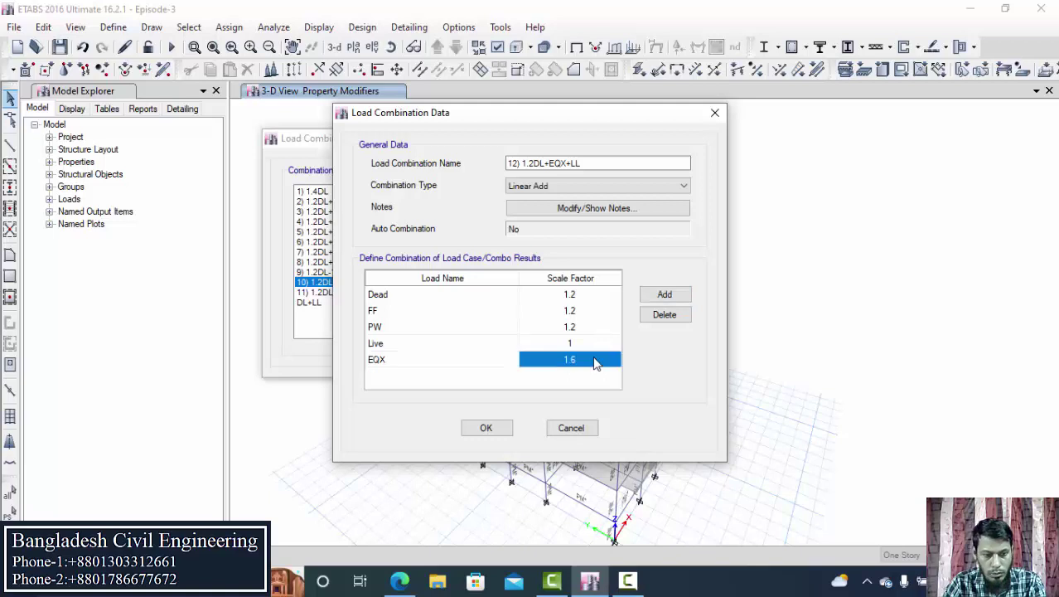
text(1)
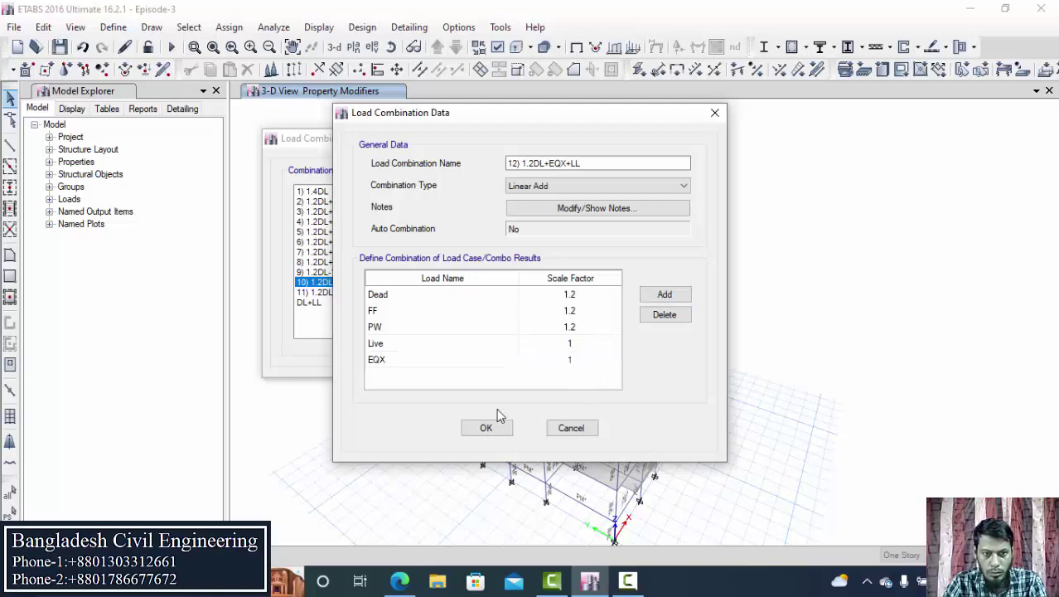
click(487, 426)
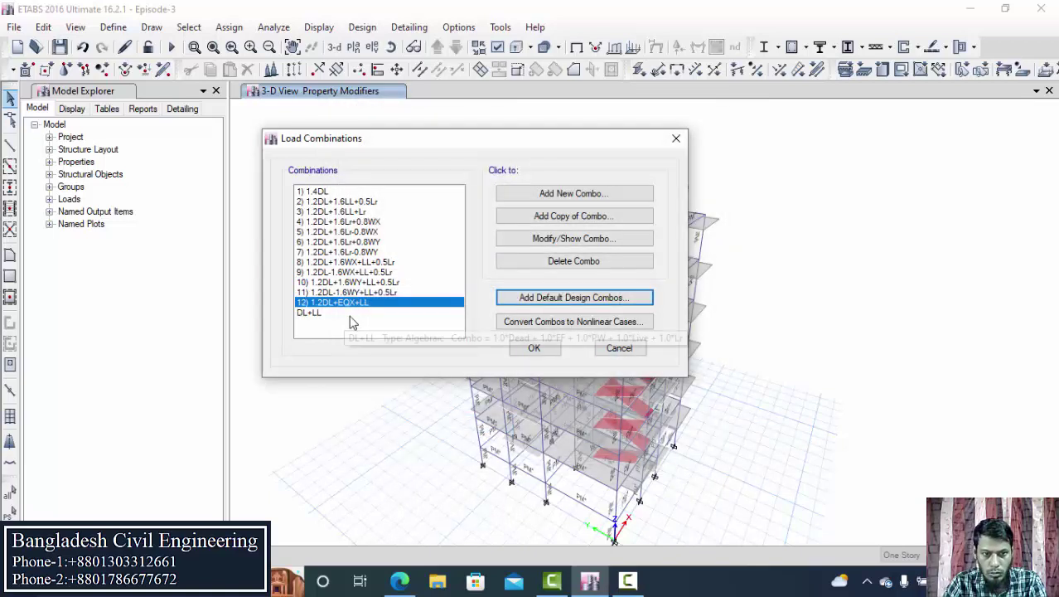
- Copy the 12) 1.2DL+EQX+LL combination and name the copy 13) 1.2DL-EQX+LL
click(549, 215)
key(BackSpace)
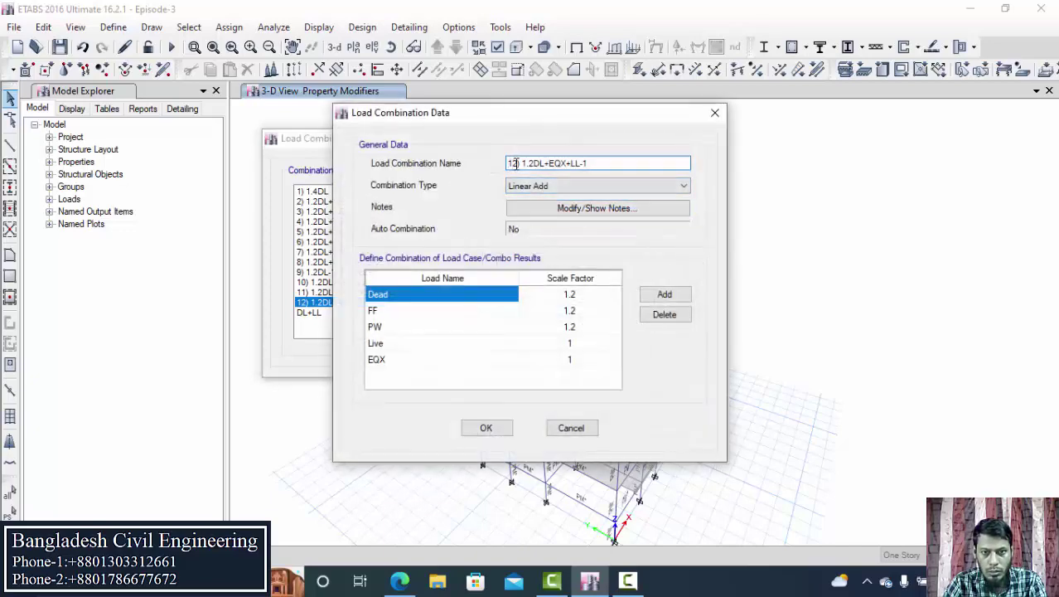
key(BackSpace)
text(3))
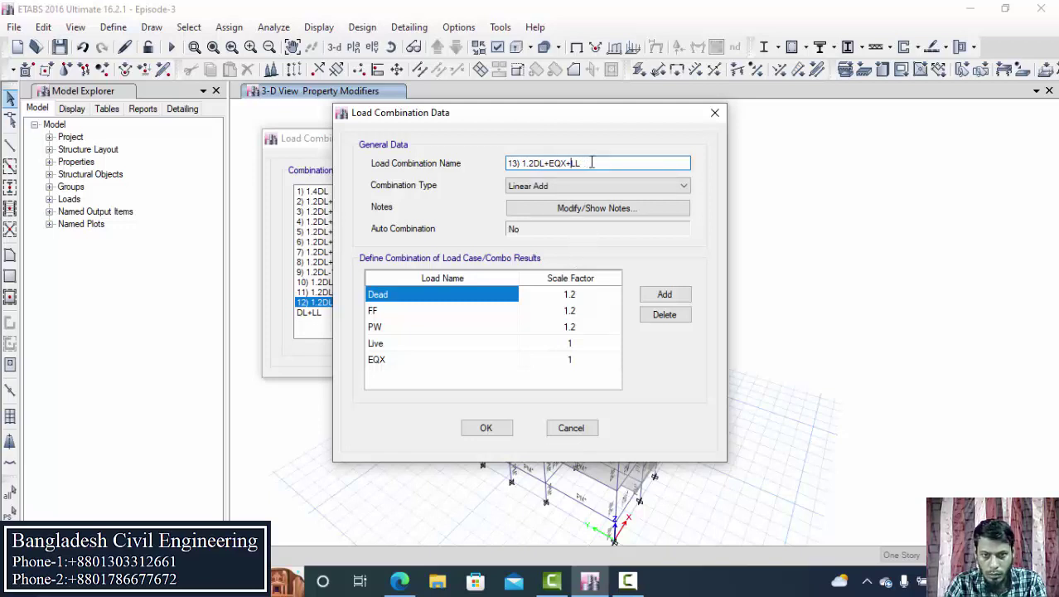
key(Left)
key(Left)
key(Left)
key(Left)
key(Left)
key(Left)
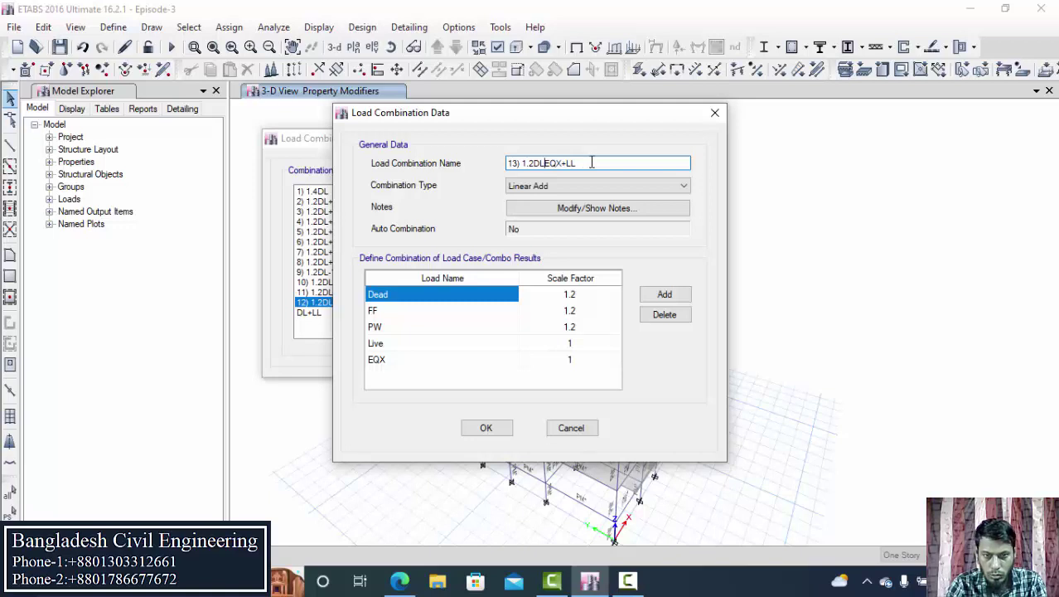
key(BackSpace)
text(-)
- Set the EQX scale factor to -1 and accept the 13) 1.2DL-EQX+LL combination
click(560, 363)
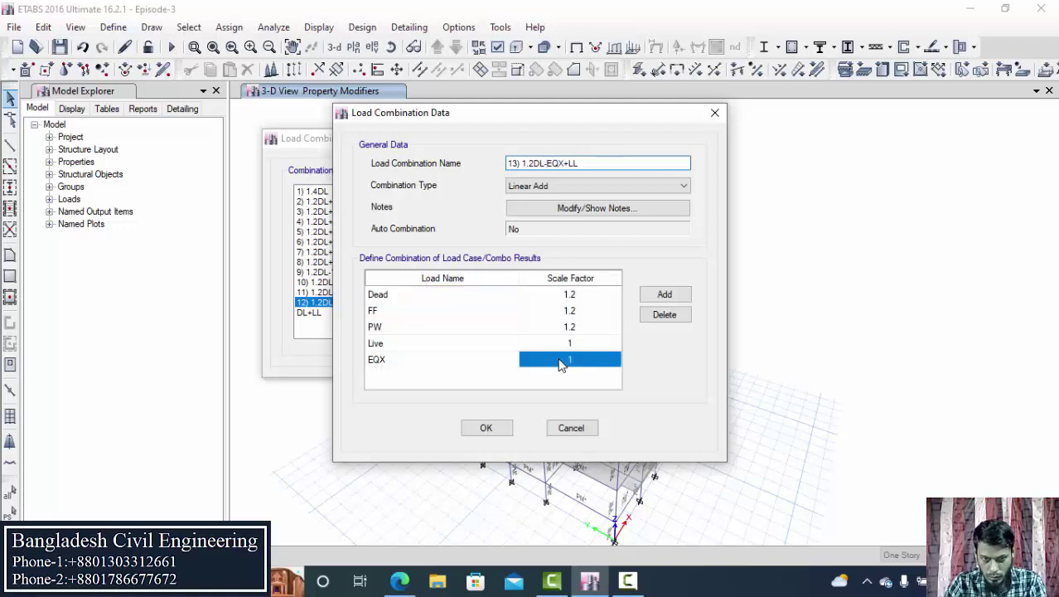
click(559, 360)
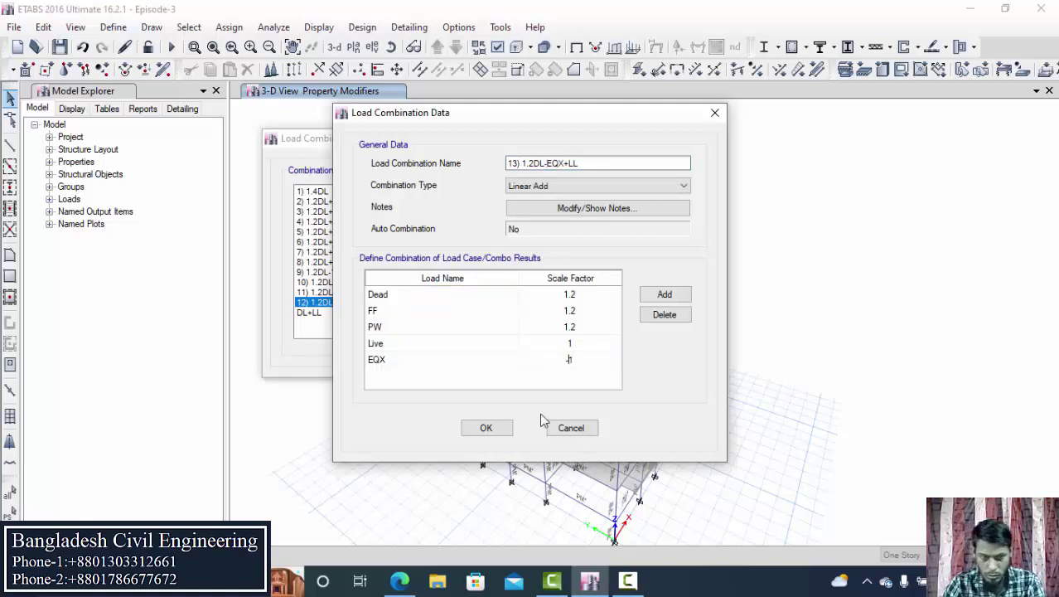
click(480, 429)
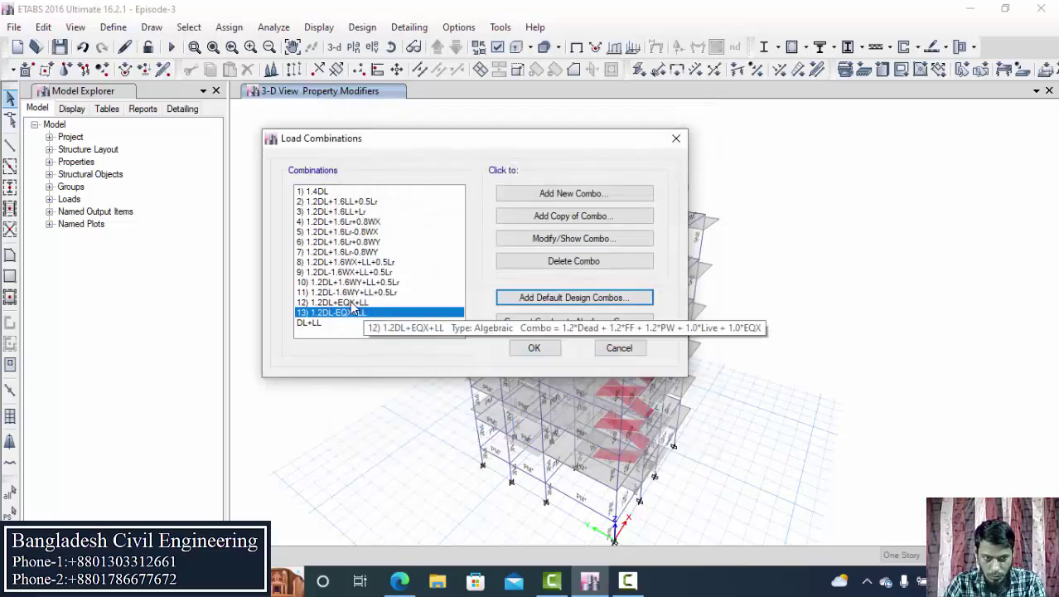
- Copy the 12) 1.2DL+EQX+LL combination and name the copy 14) 1.2DL+EQY+LL
click(324, 303)
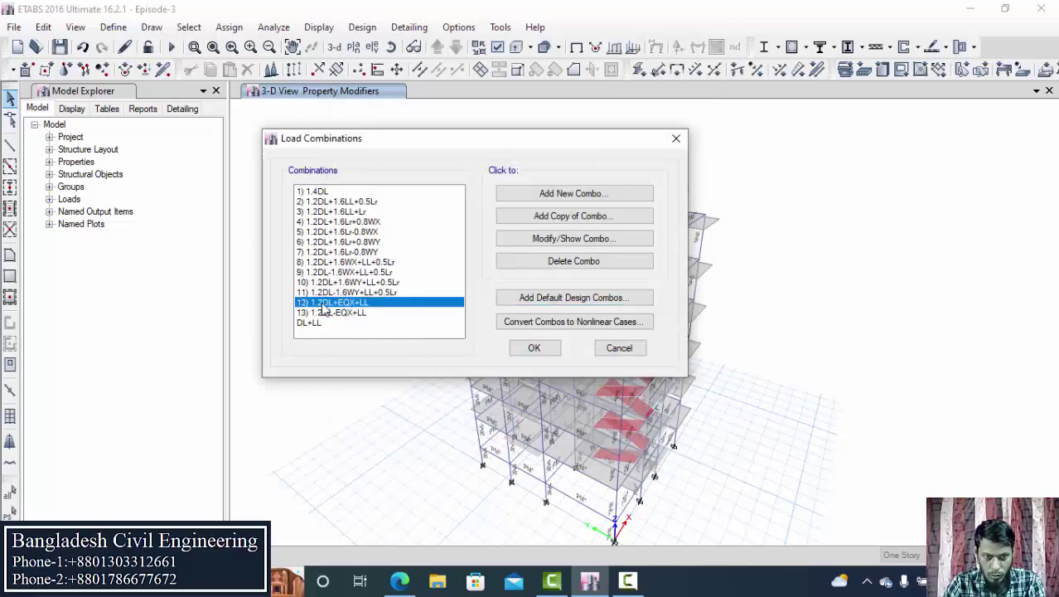
click(549, 217)
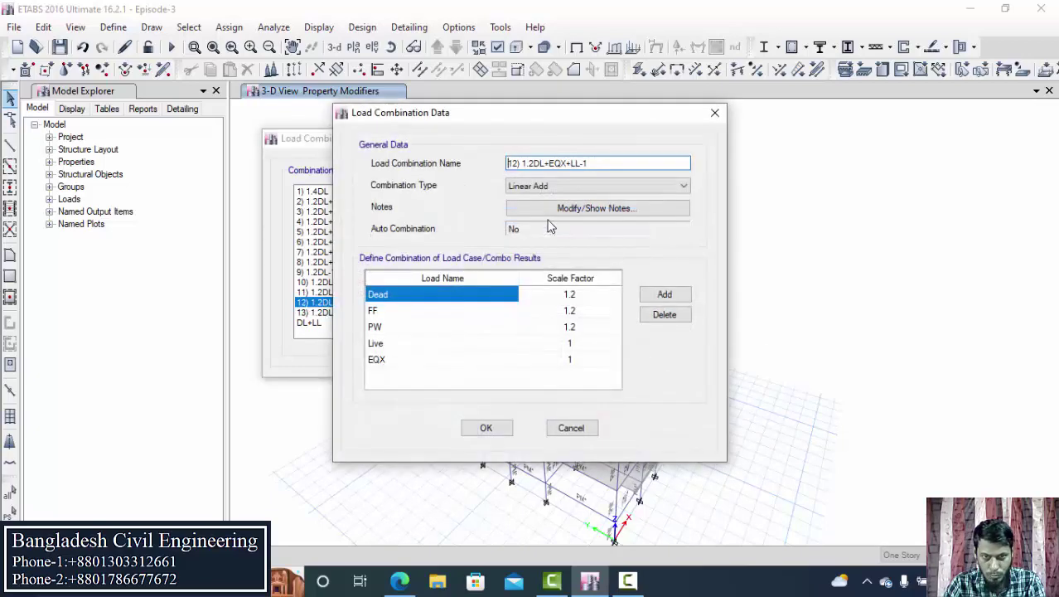
click(517, 164)
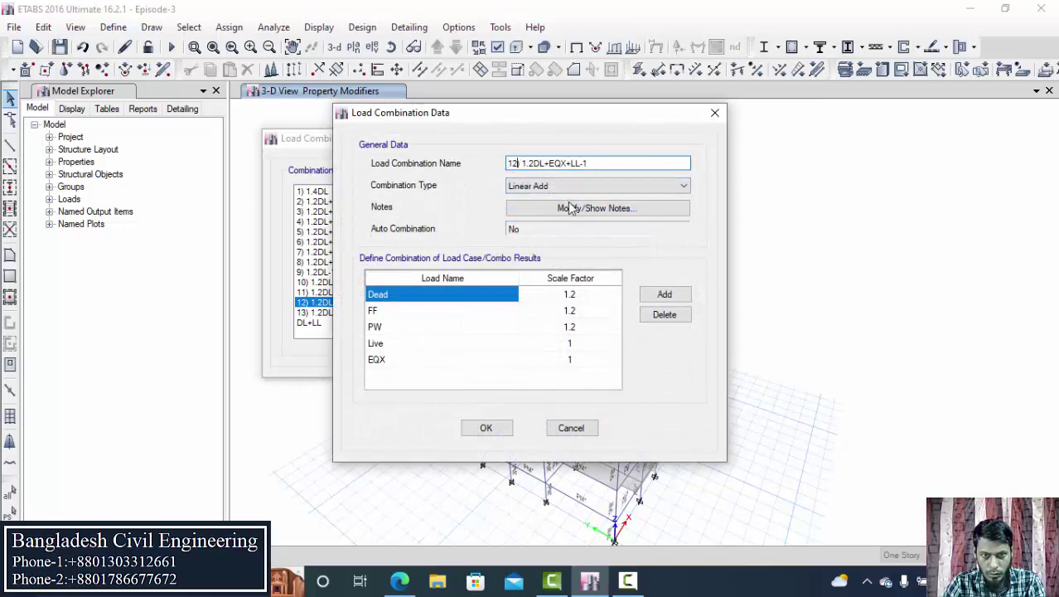
key(BackSpace)
text(4))
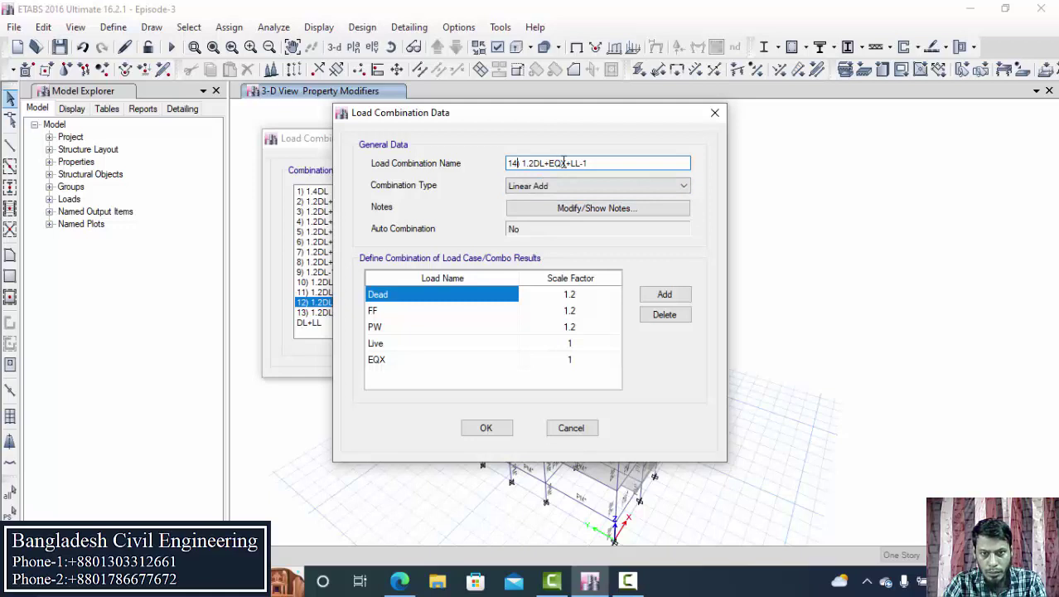
key(BackSpace)
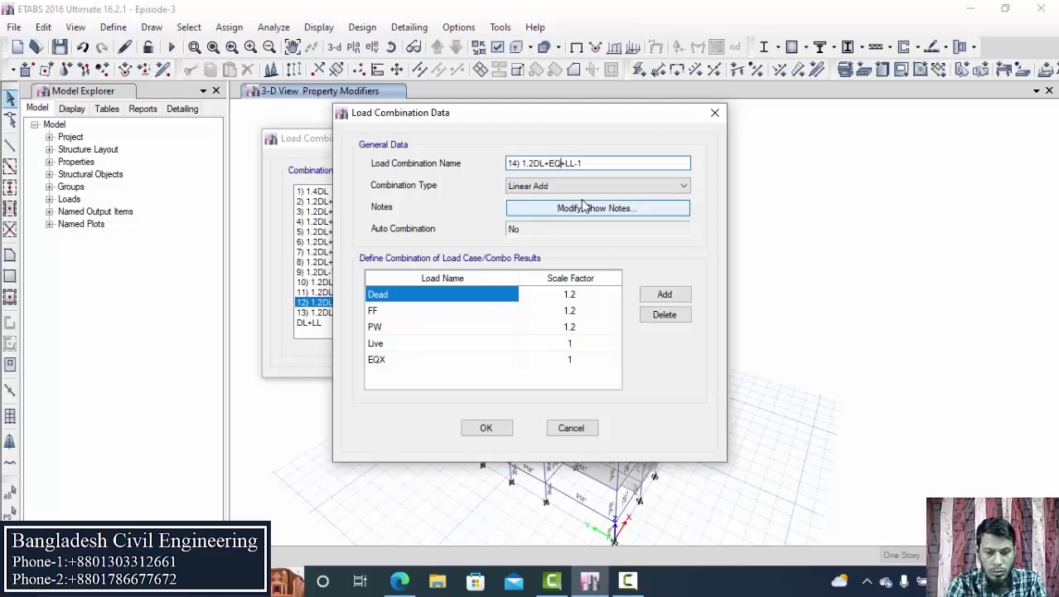
text(Y)
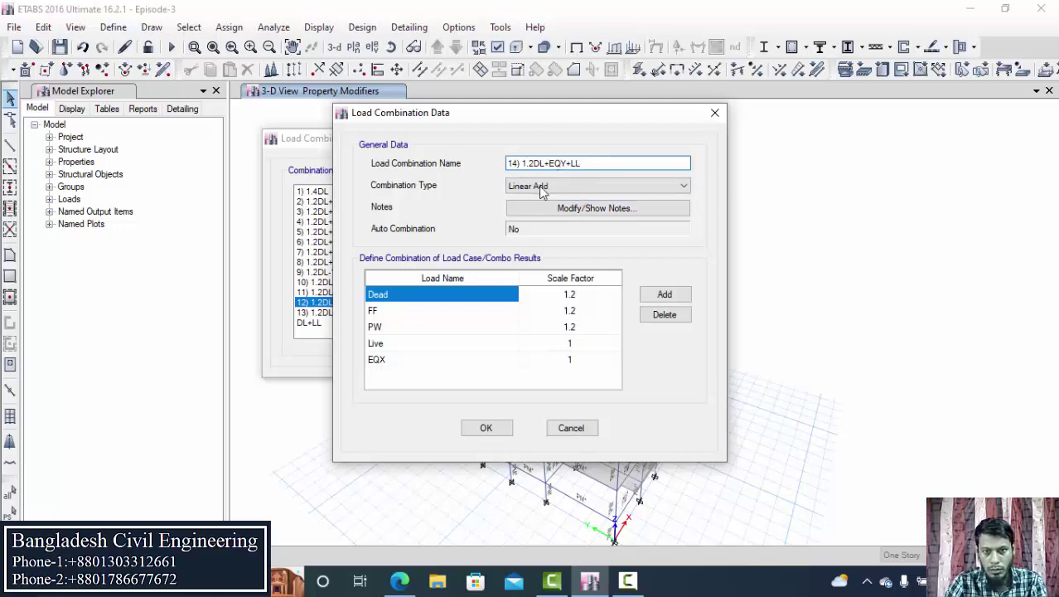
- Replace the EQX load with EQY and accept the 14) 1.2DL+EQY+LL combination
click(453, 368)
click(455, 362)
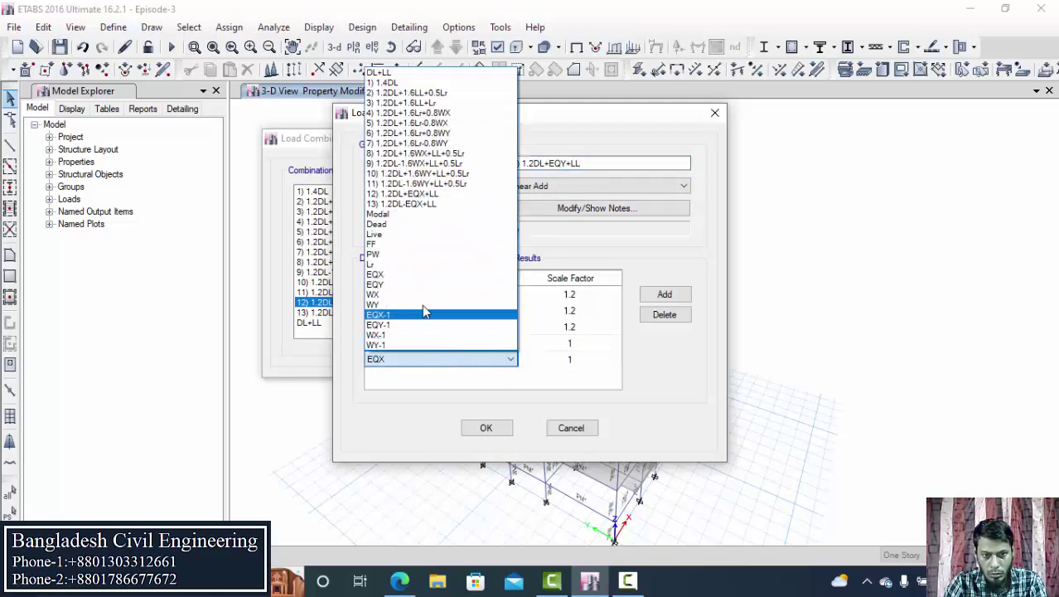
click(415, 285)
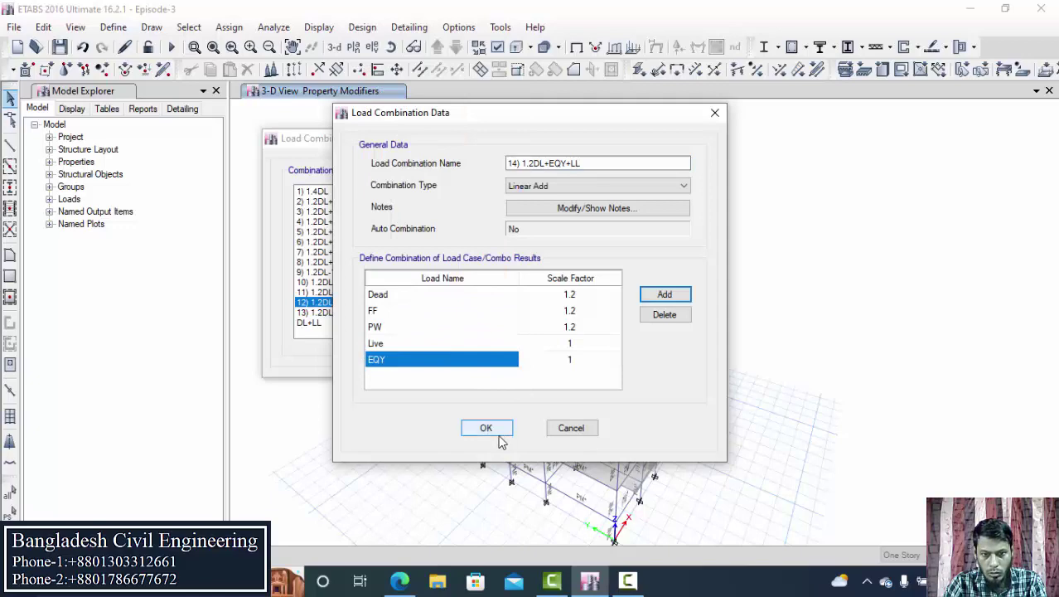
click(497, 431)
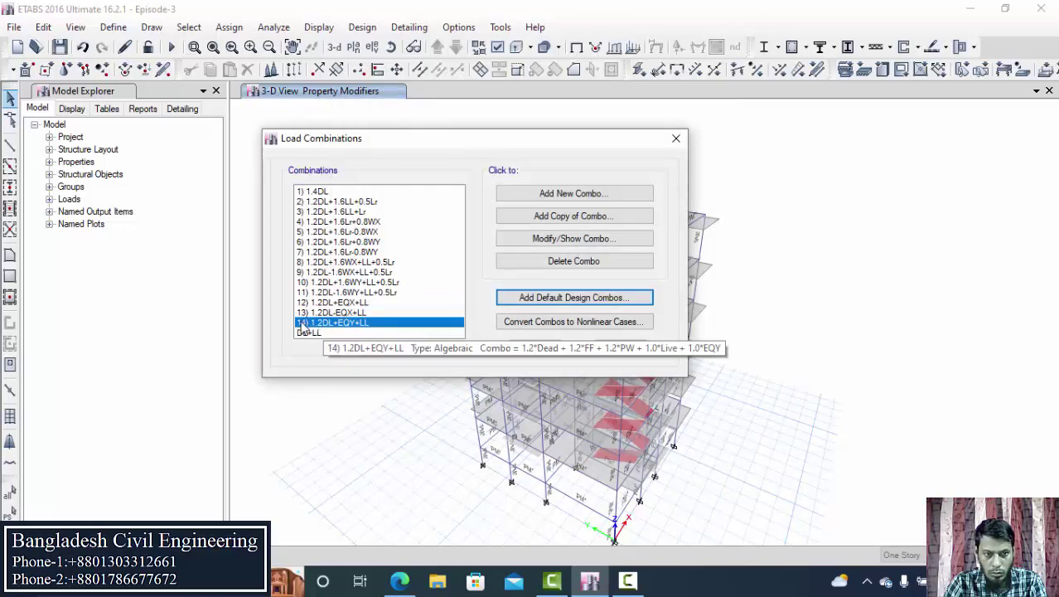
- Copy the 14) 1.2DL+EQY+LL combination and name the copy 15) 1.2DL-EQY+LL
click(545, 217)
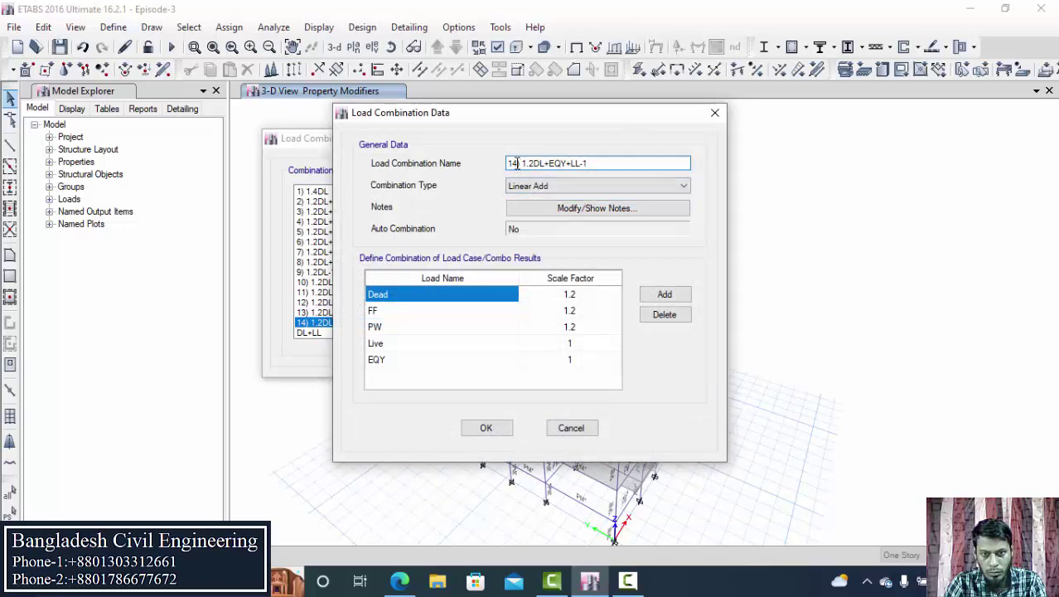
text(15)
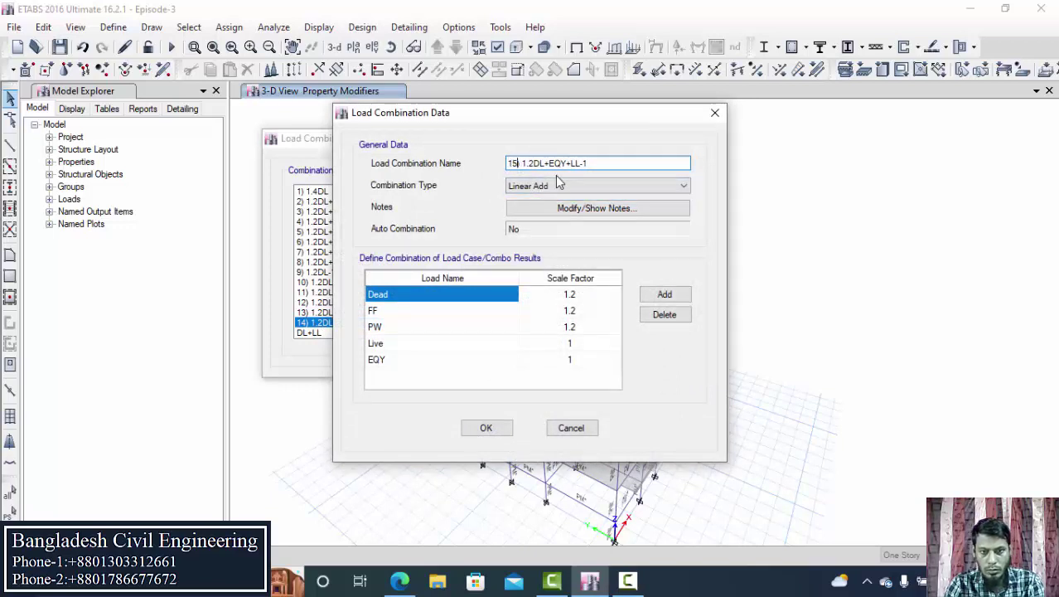
text())
click(604, 168)
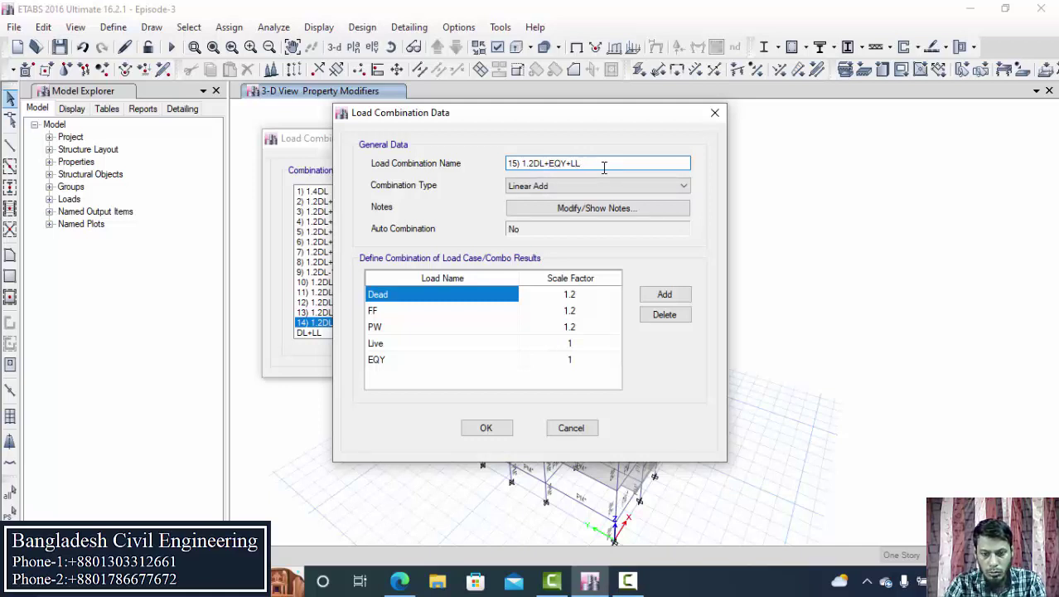
key(Left)
key(Left)
key(Left)
key(Left)
key(Left)
key(Left)
key(BackSpace)
text(-)
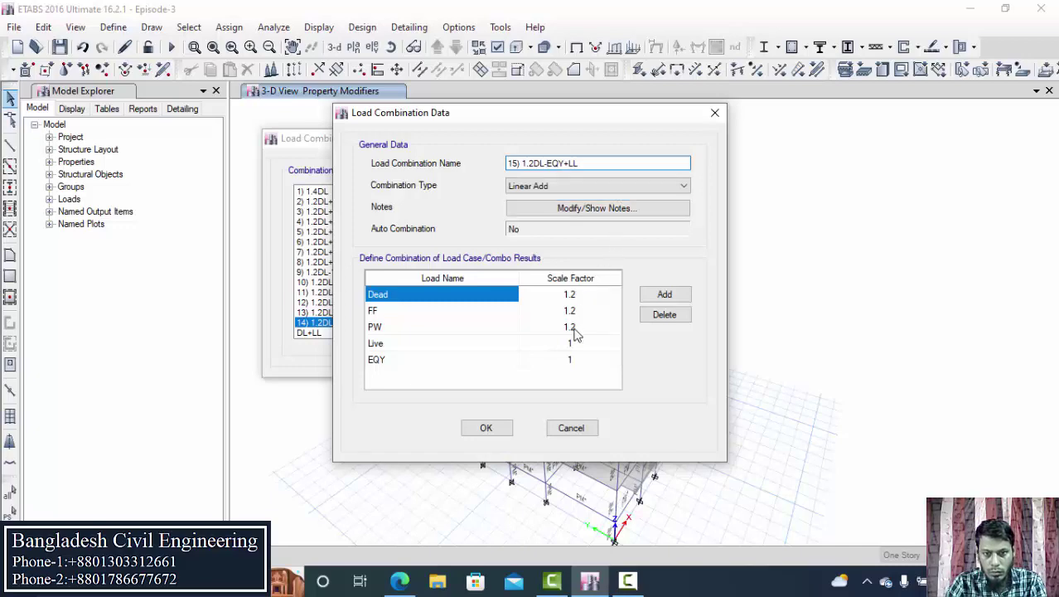
- Set the EQY scale factor to -1 and accept the 15) 1.2DL-EQY+LL combination
click(552, 363)
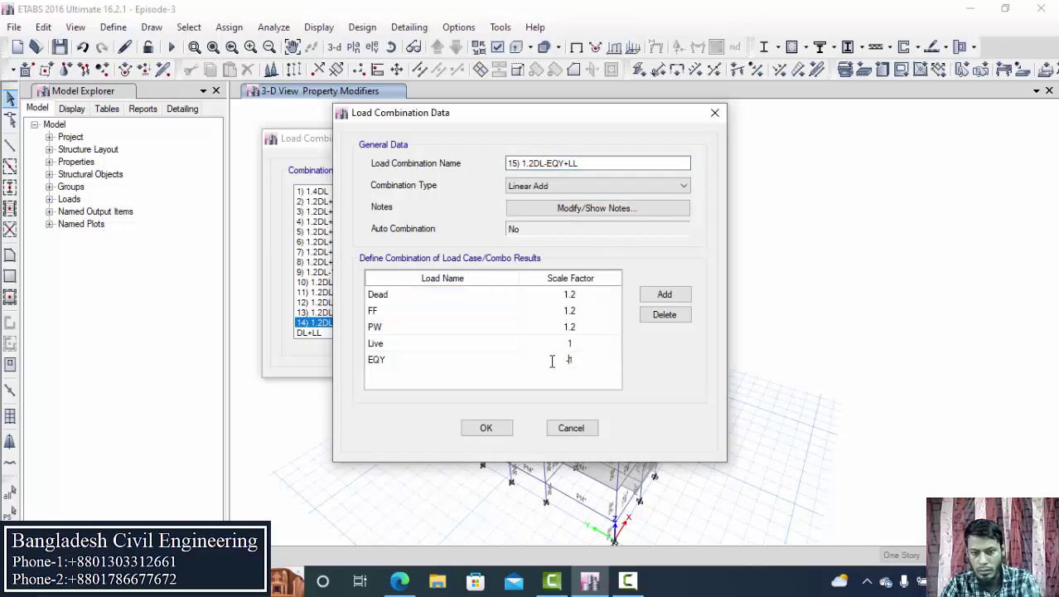
click(486, 428)
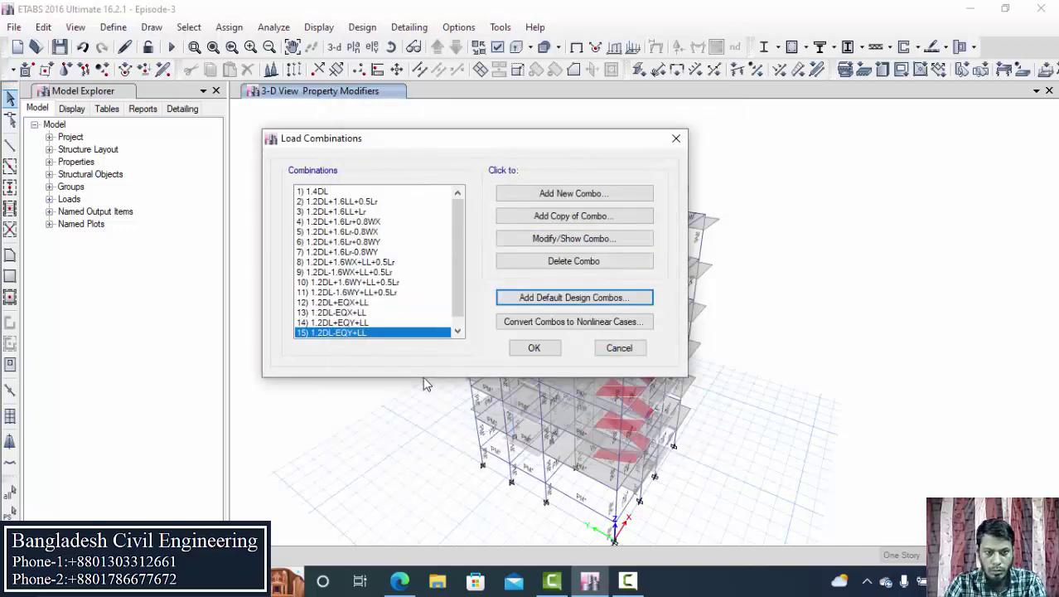
- Copy the 14) 1.2DL+EQY+LL combination and name the copy 16) 0.9DL+1.6WX
scroll(348, 320, down, 1)
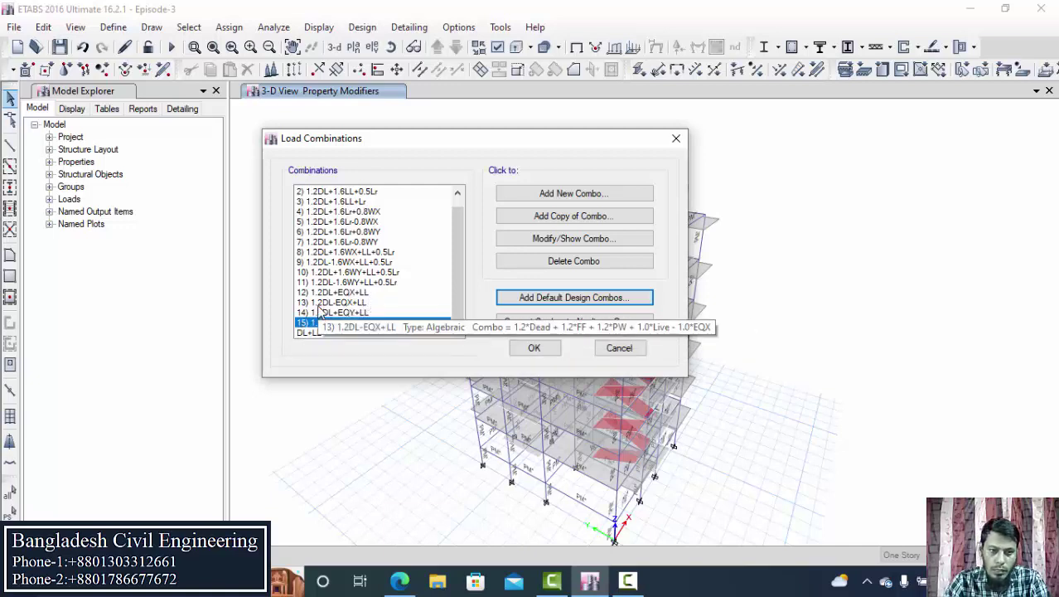
click(354, 313)
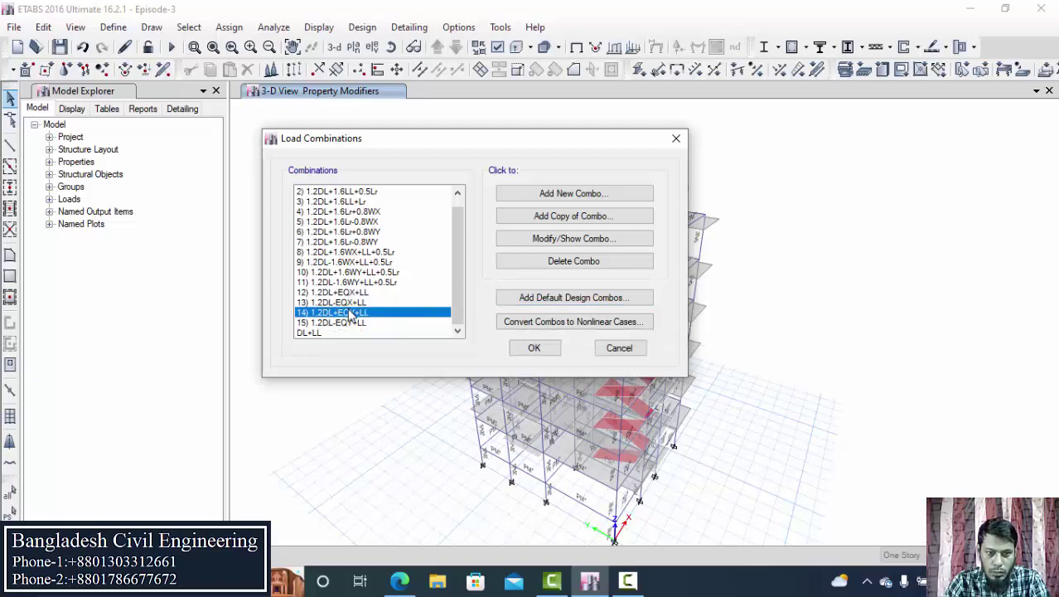
click(554, 217)
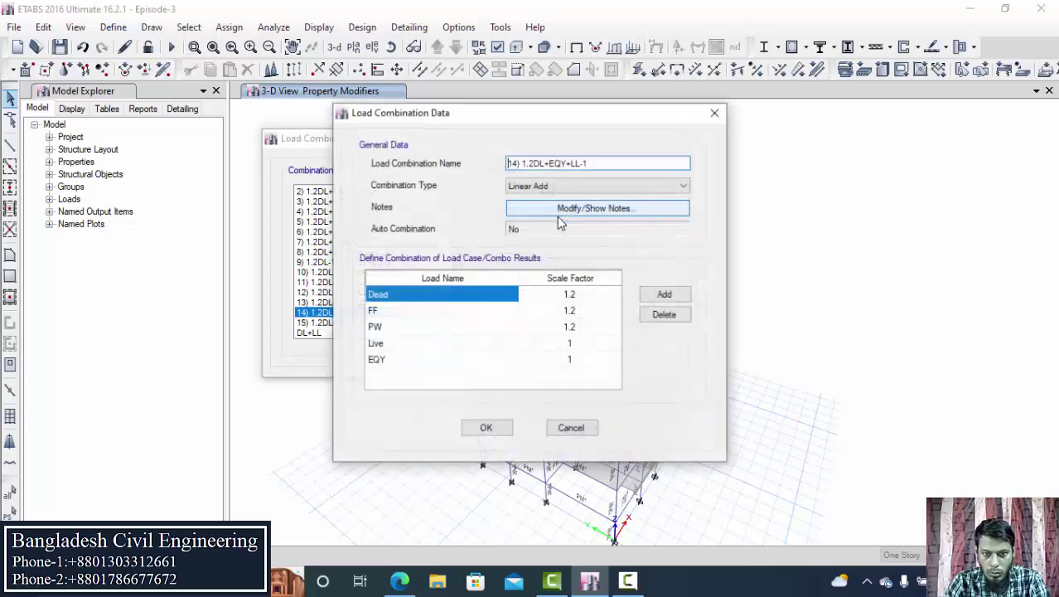
click(516, 166)
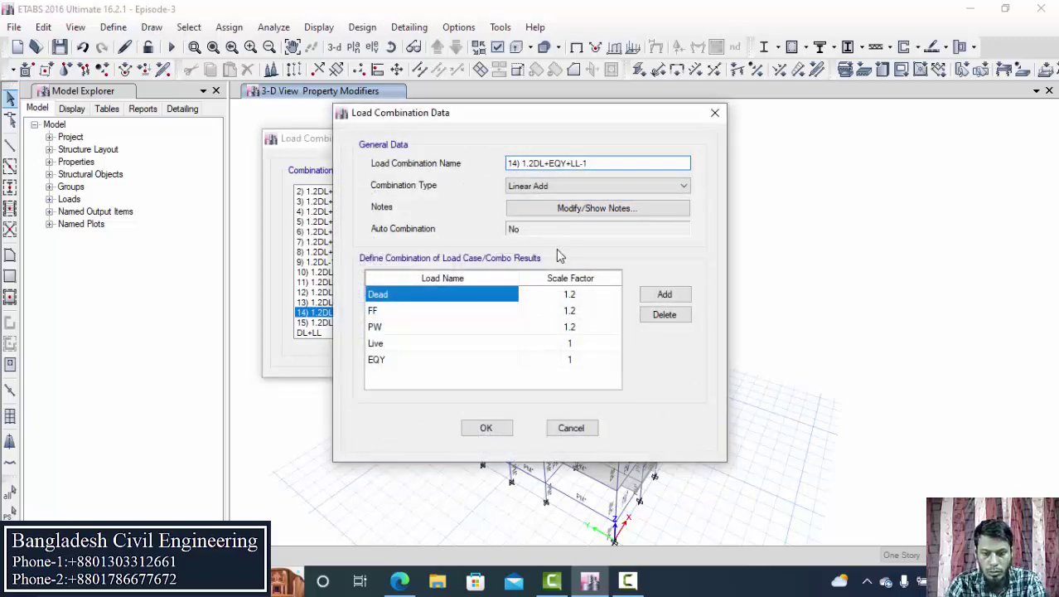
key(BackSpace)
text(6)
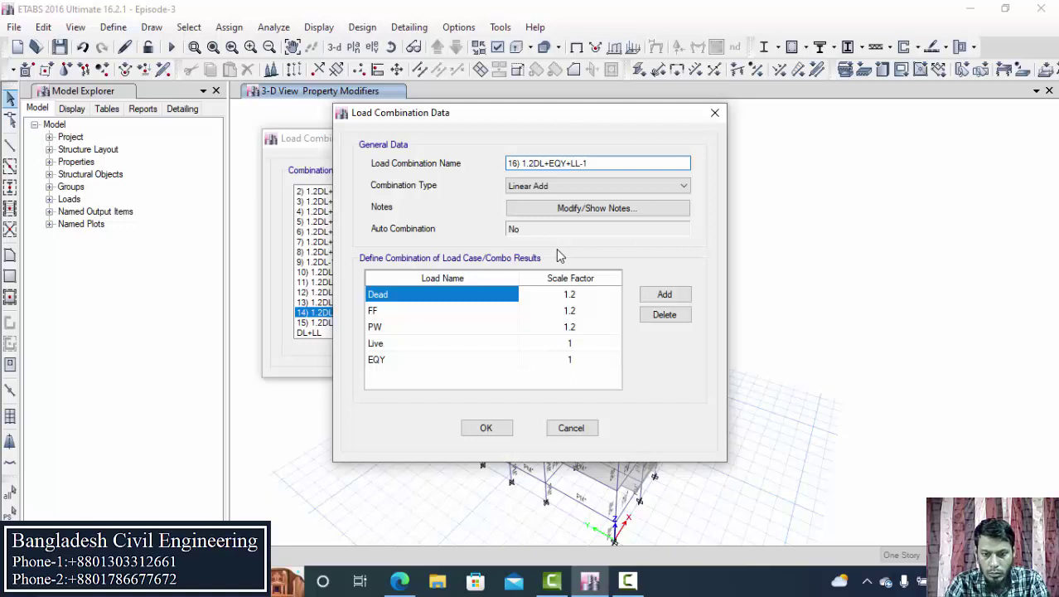
key(BackSpace)
key(BackSpace)
key(BackSpace)
text(0.9)
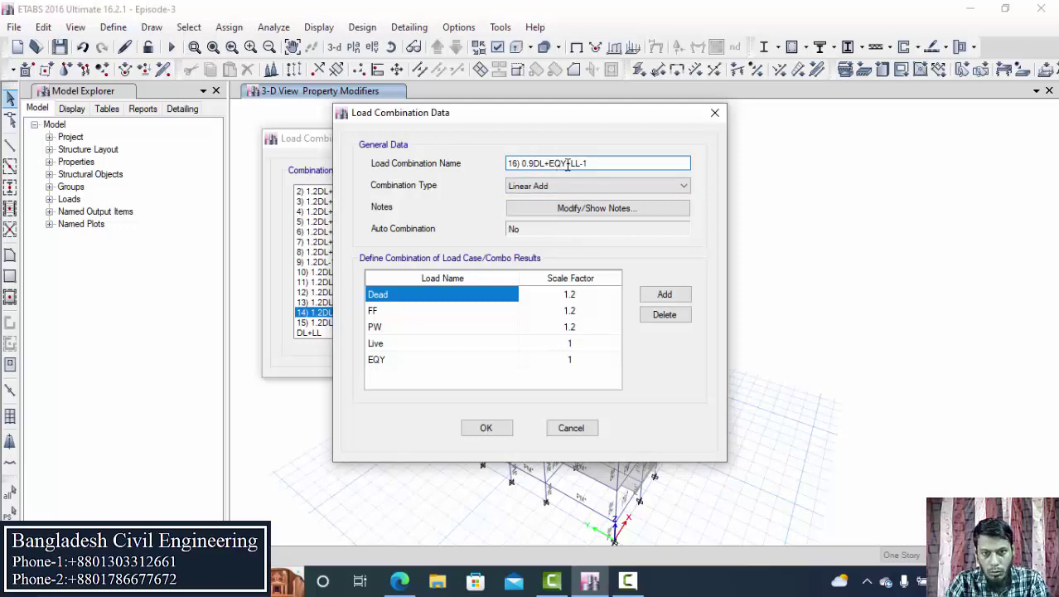
click(595, 163)
key(BackSpace)
key(BackSpace)
key(BackSpace)
key(BackSpace)
key(BackSpace)
key(BackSpace)
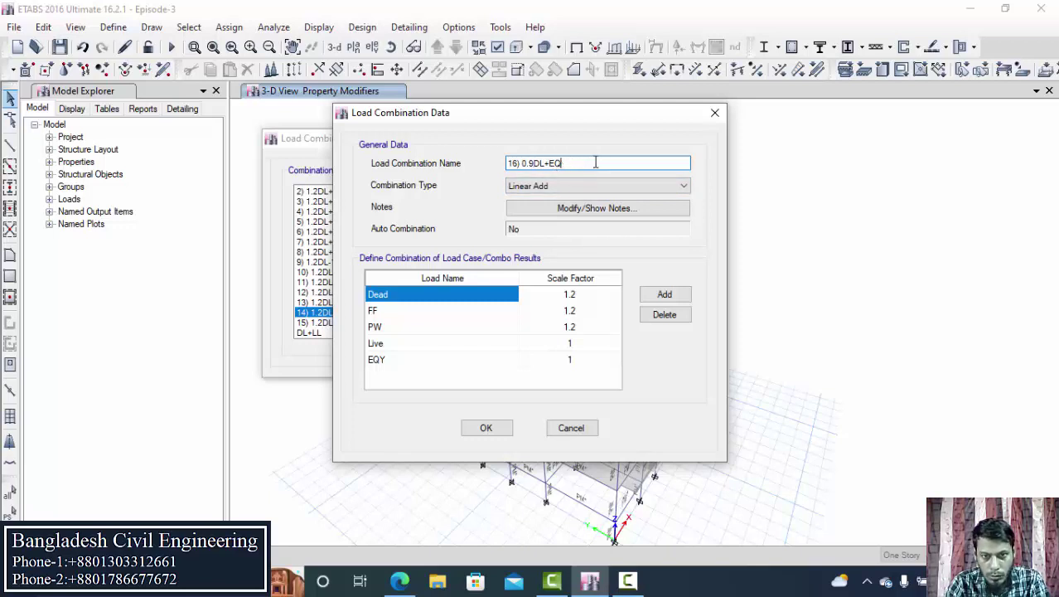
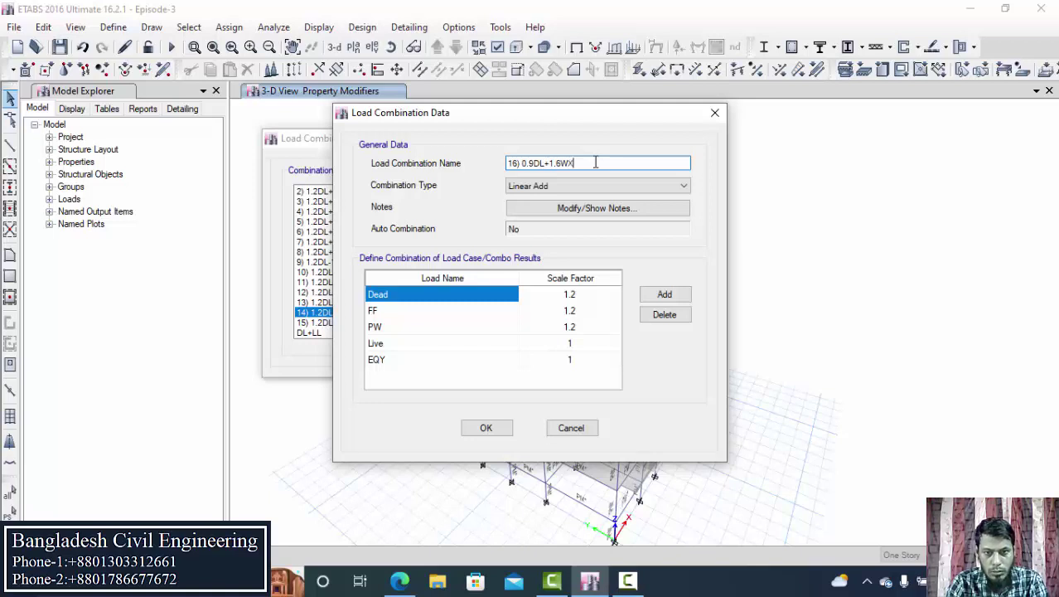
- Set the Dead, FF and PW scale factors to 0.9 in the 16) 0.9DL+1.6WX combination
click(572, 300)
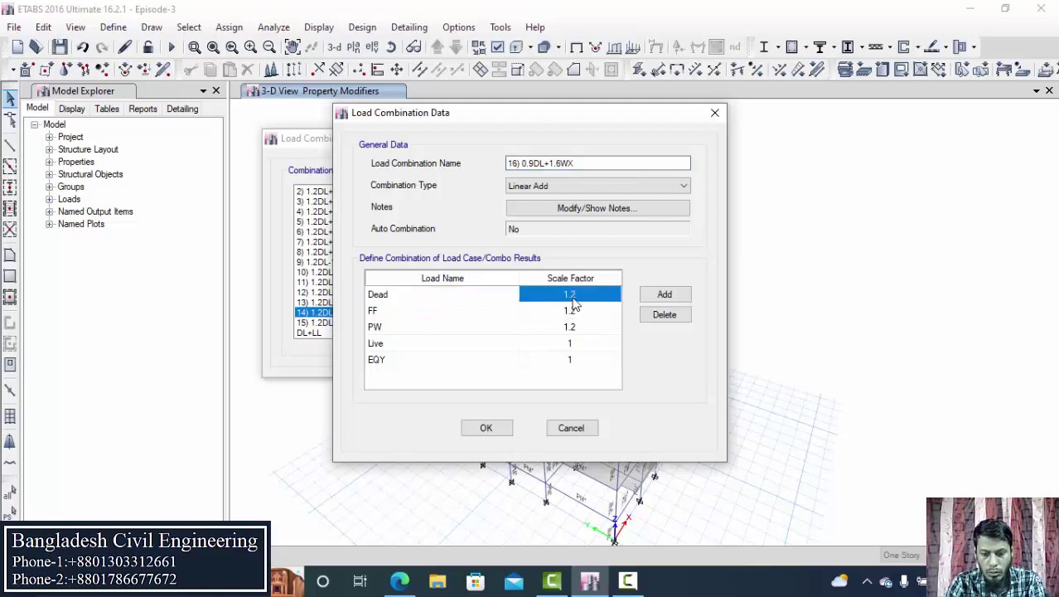
click(572, 297)
text(0.9)
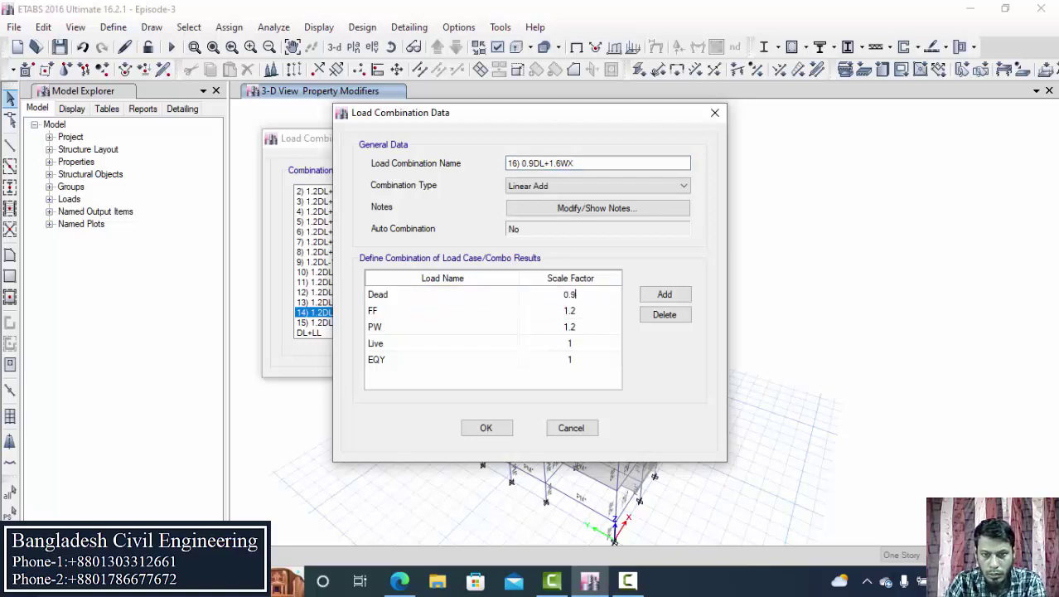
click(577, 310)
text(0.9)
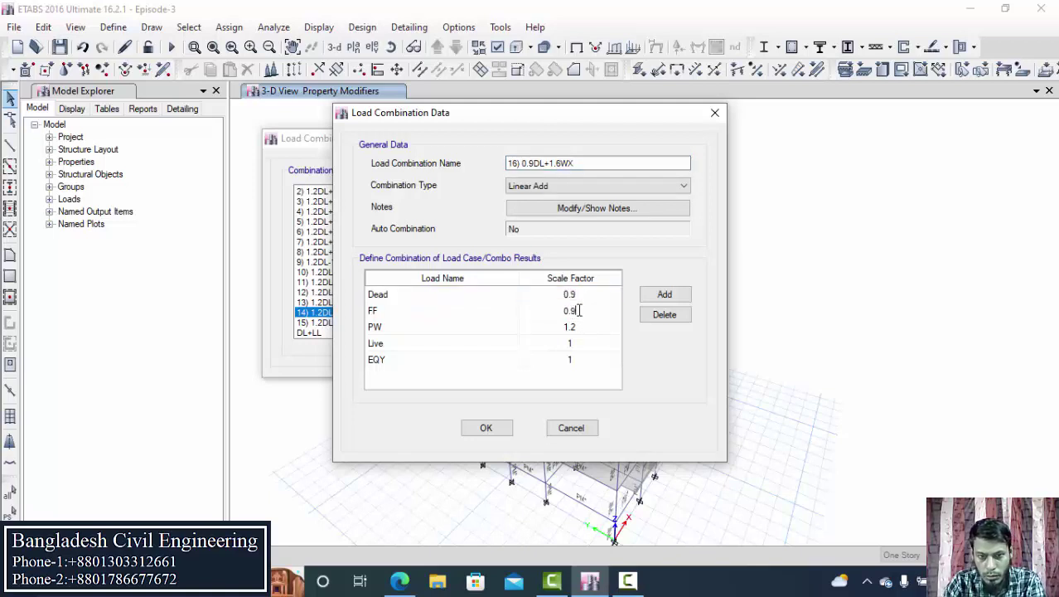
click(578, 333)
text(0)
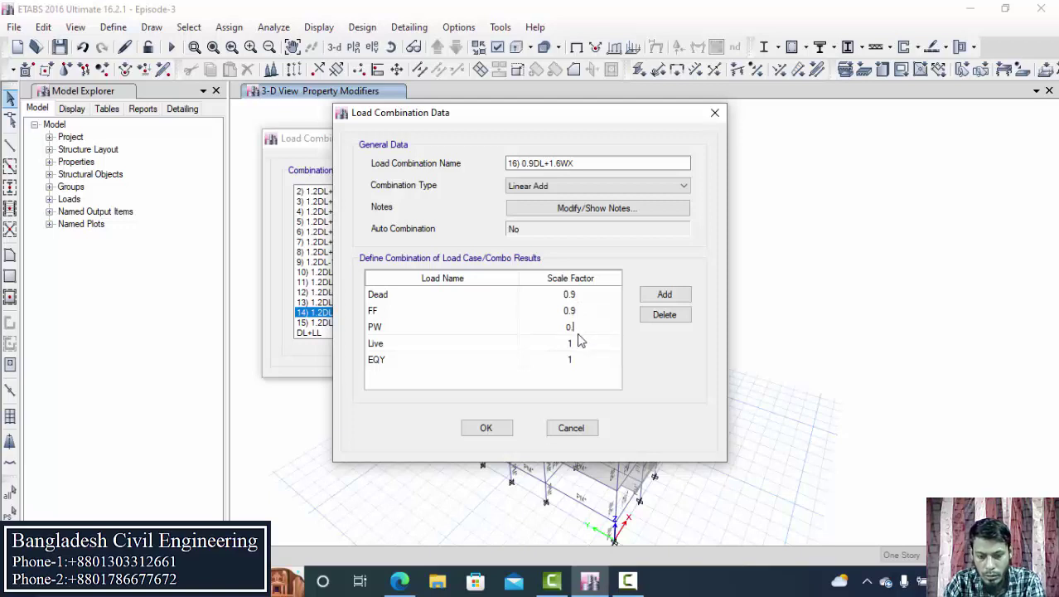
text(.9)
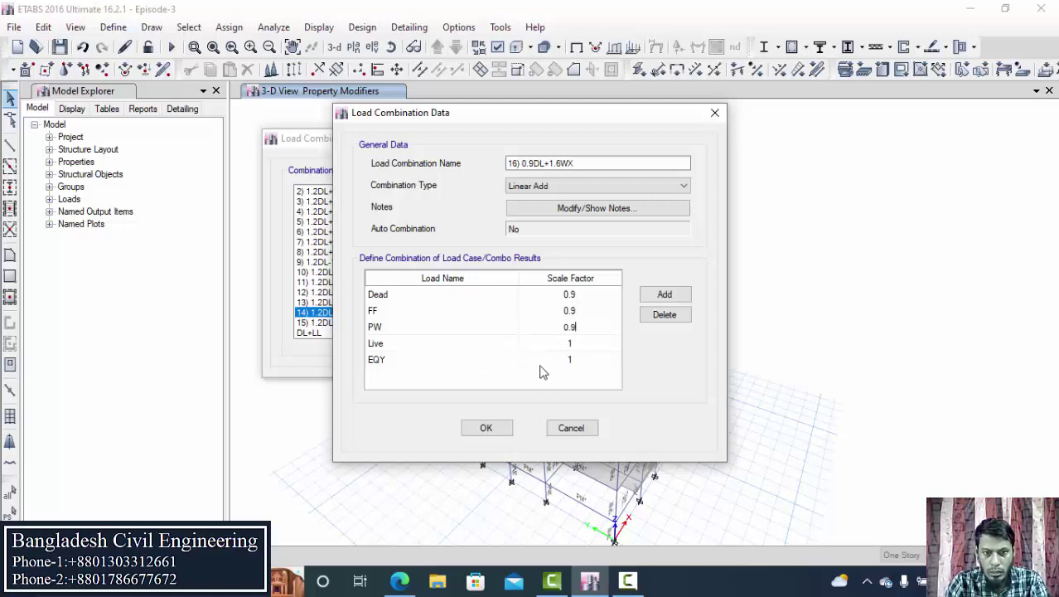
- Remove the Live load from the 16) 0.9DL+1.6WX combination and replace EQY with WX
click(464, 344)
click(664, 319)
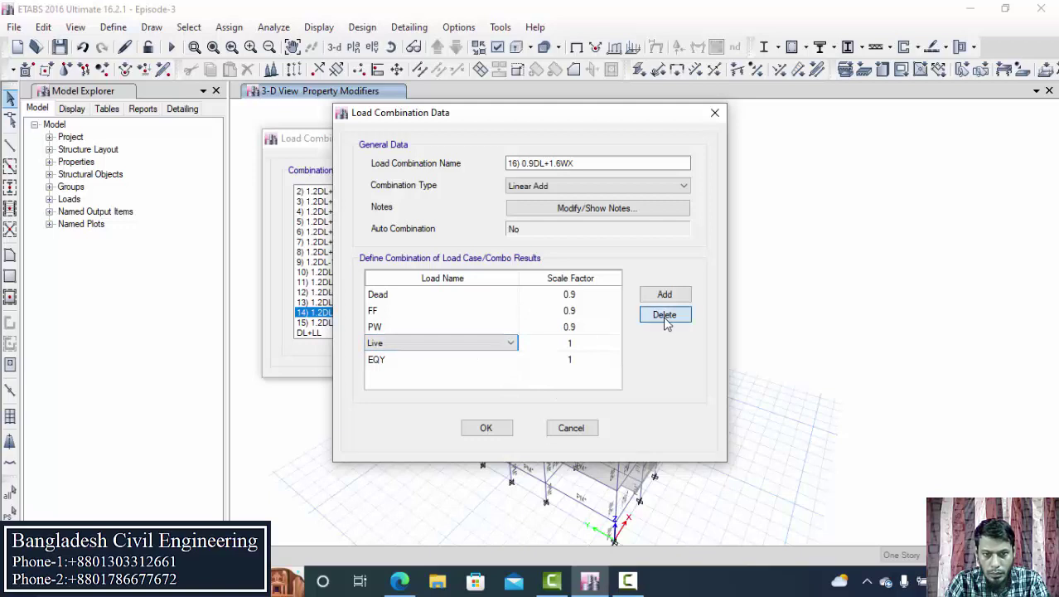
click(502, 346)
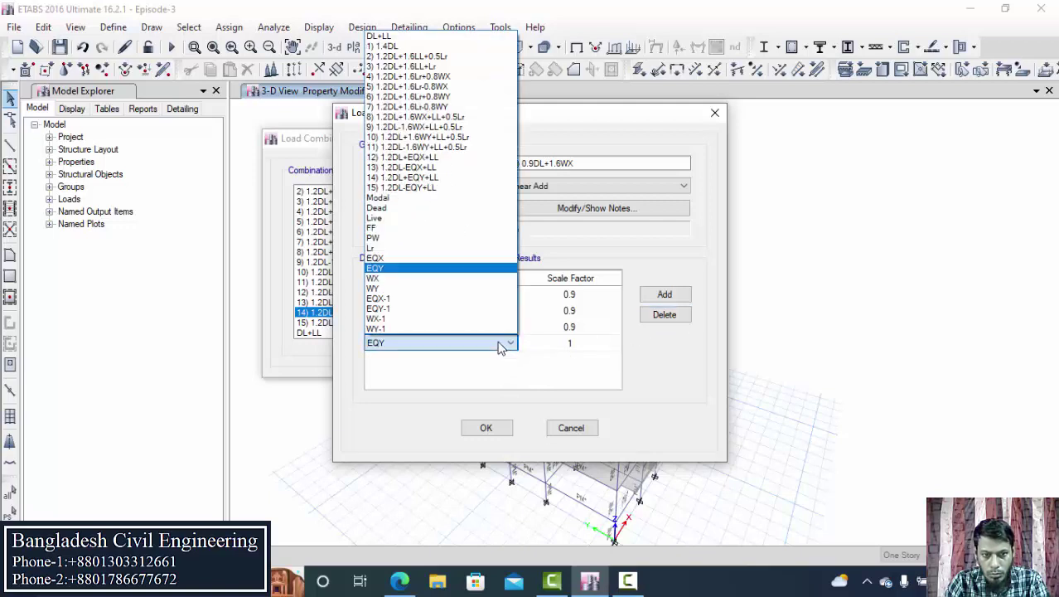
click(398, 278)
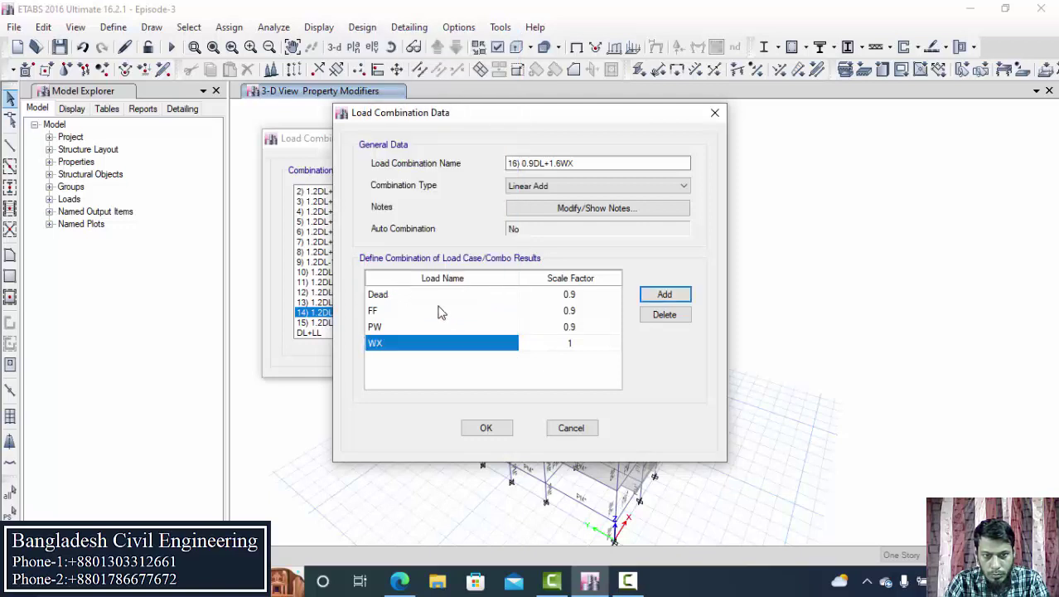
- Set the WX scale factor to 1.6 and accept the 16) 0.9DL+1.6WX combination
click(573, 347)
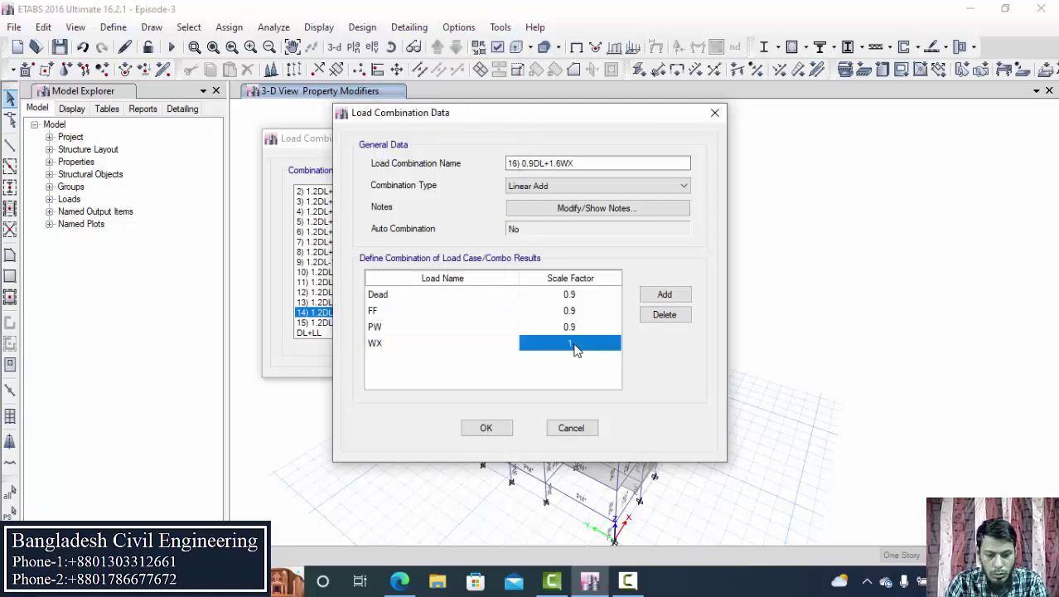
click(574, 347)
text(.6)
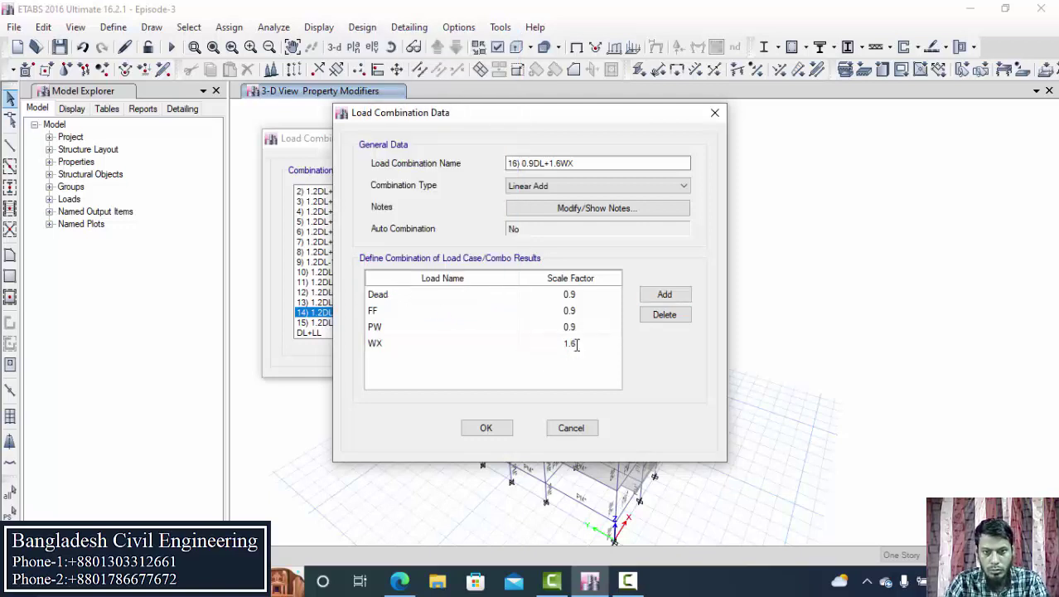
key(Return)
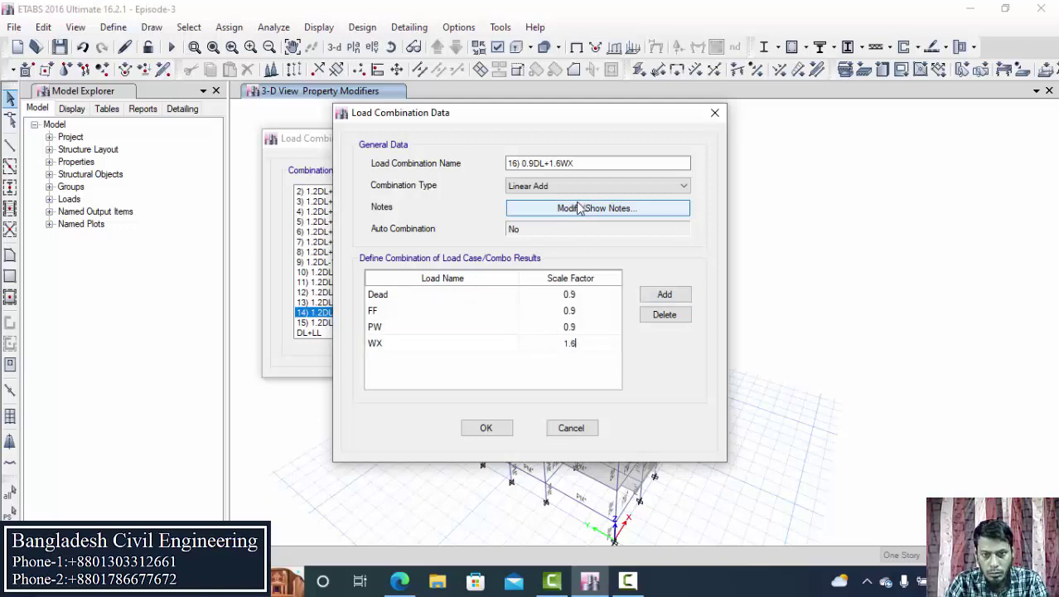
click(485, 427)
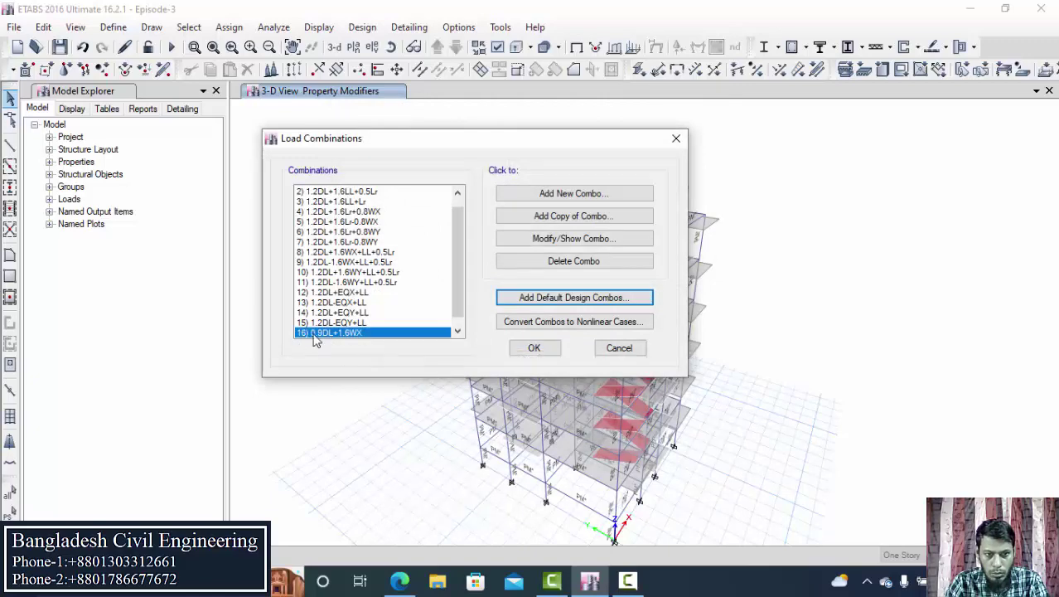
- Copy the 16) 0.9DL+1.6WX combination and name the copy 17) 0.9DL-1.6WX
scroll(332, 320, down, 1)
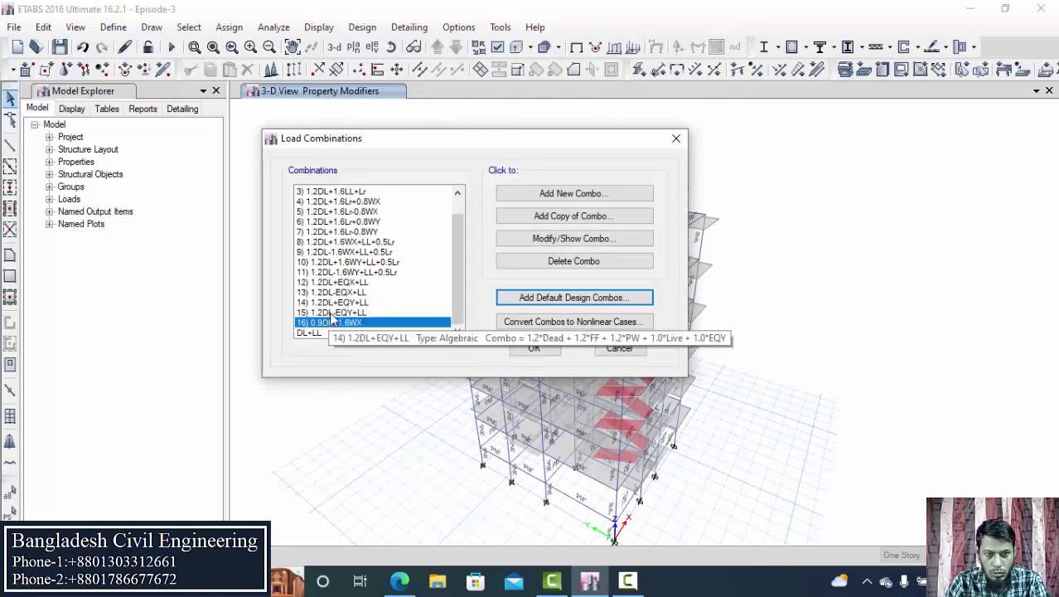
click(531, 216)
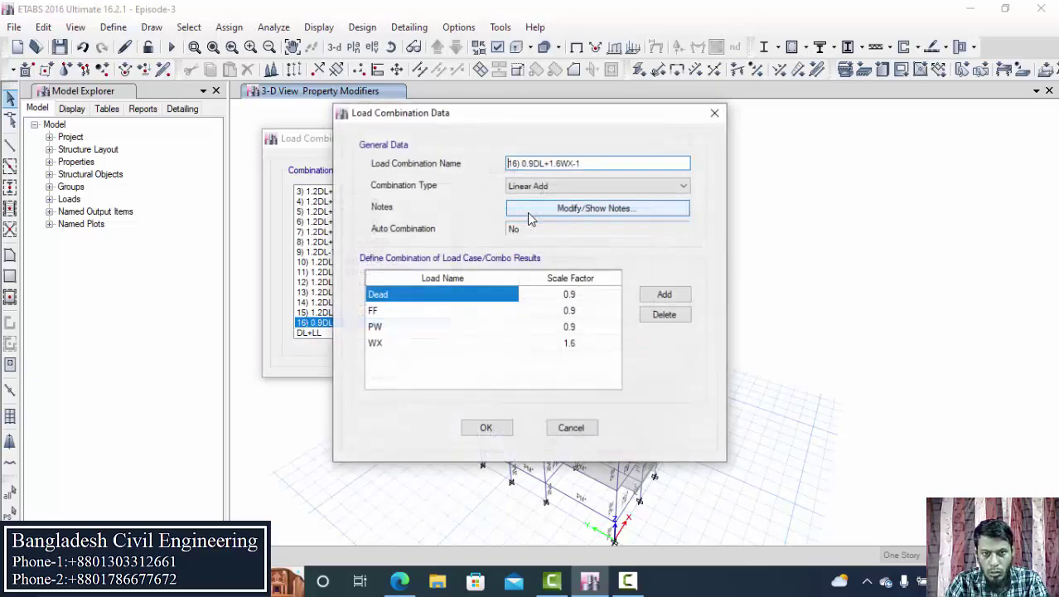
click(587, 160)
key(BackSpace)
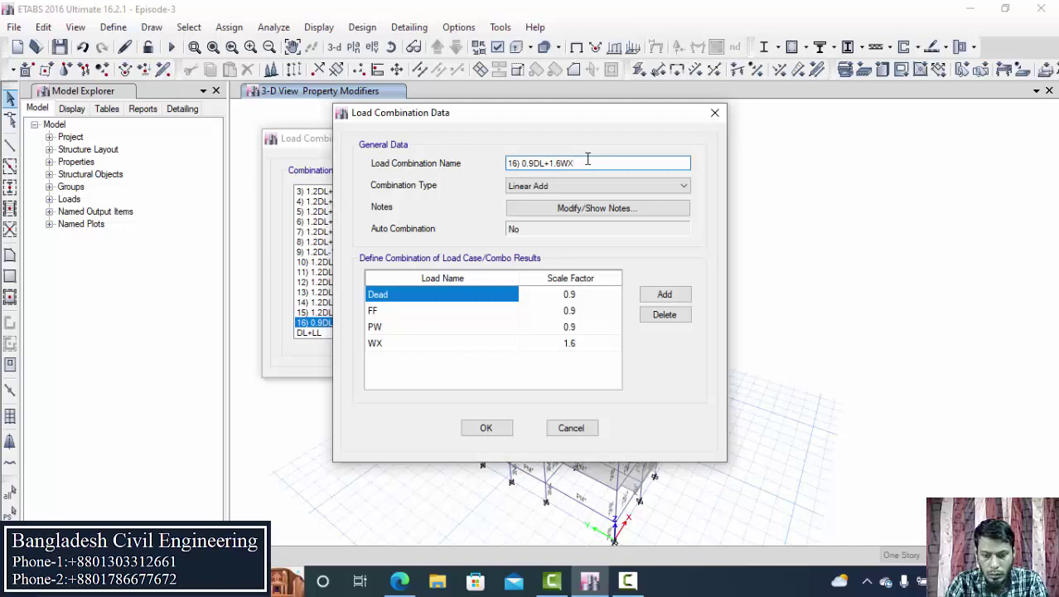
key(BackSpace)
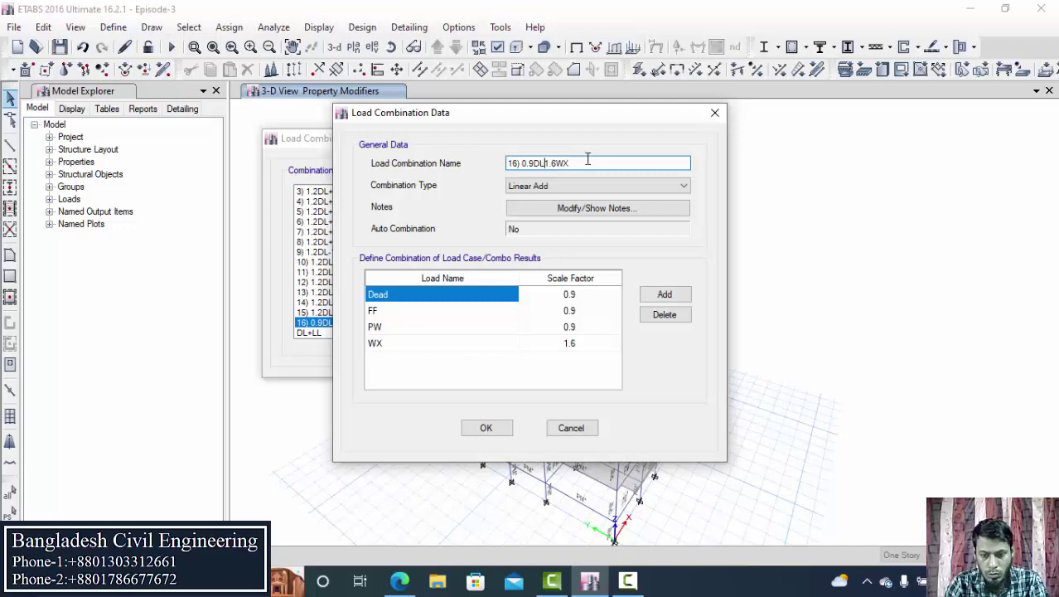
text(-)
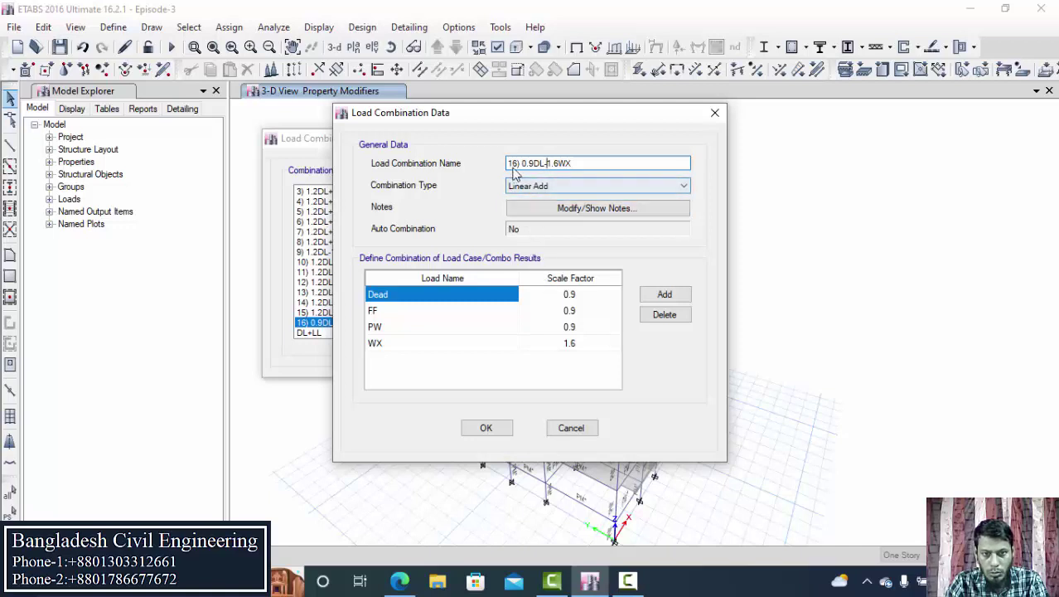
key(Home)
key(Right)
key(Right)
key(BackSpace)
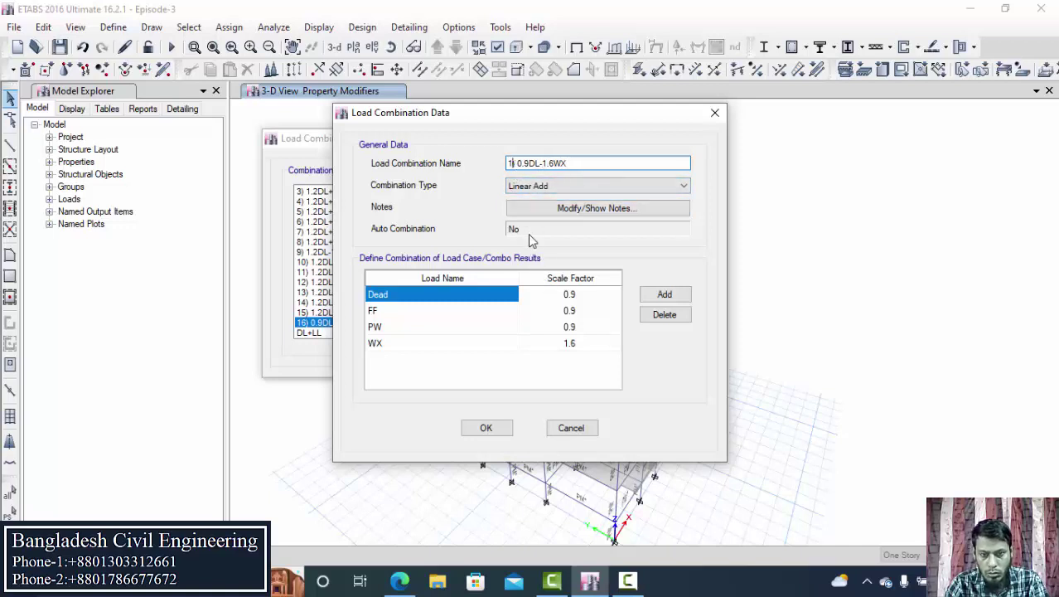
text(7)
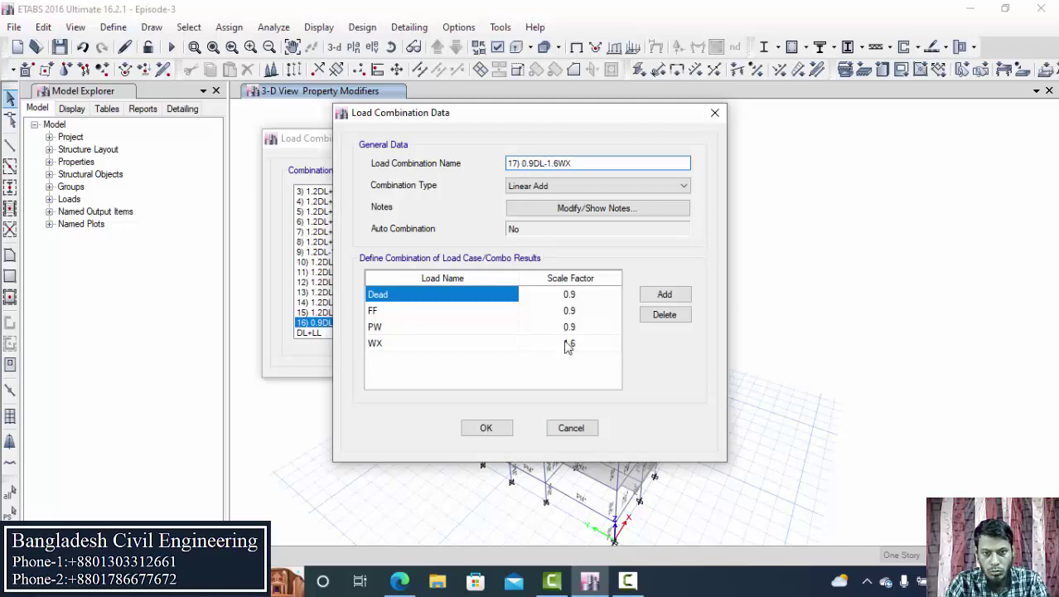
- Set the WX scale factor to -1.6 and accept the 17) 0.9DL-1.6WX combination
click(552, 343)
click(553, 343)
text(-)
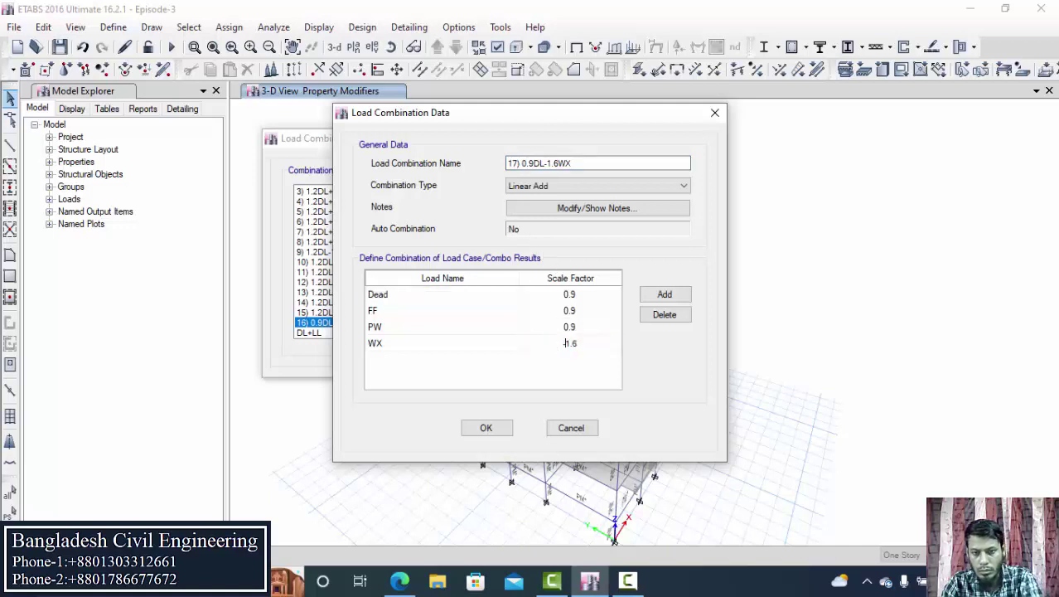
click(486, 427)
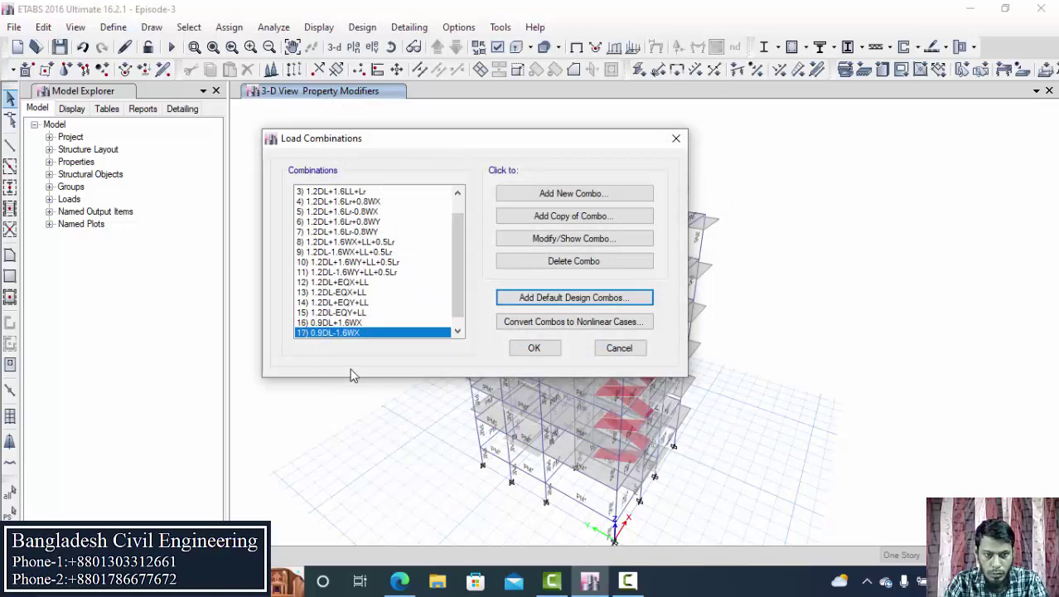
- Copy the 16) 0.9DL+1.6WX combination and name the copy 18) 0.9DL+1.6WY
click(336, 324)
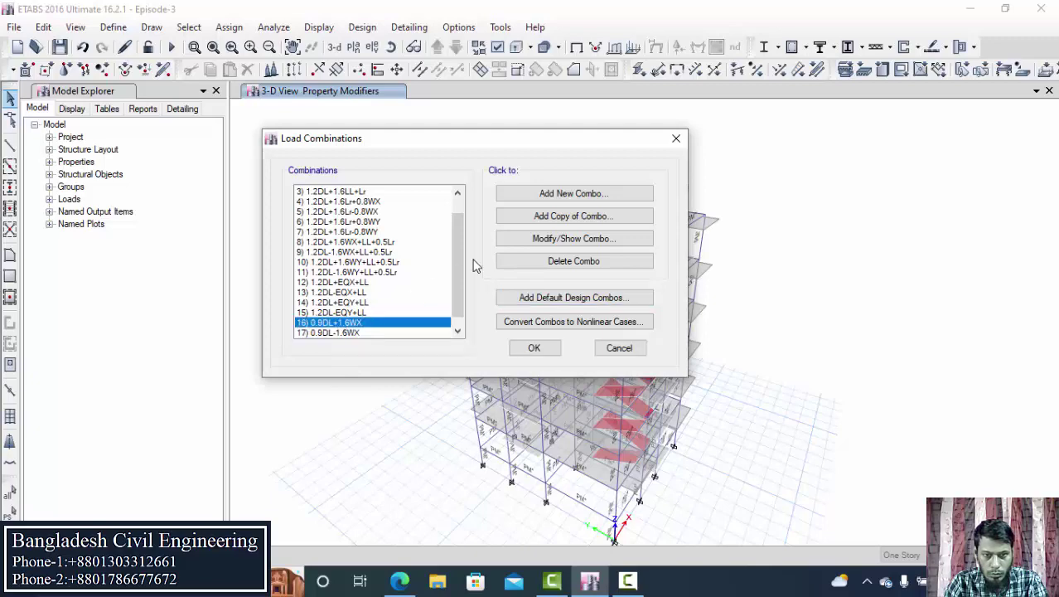
click(551, 216)
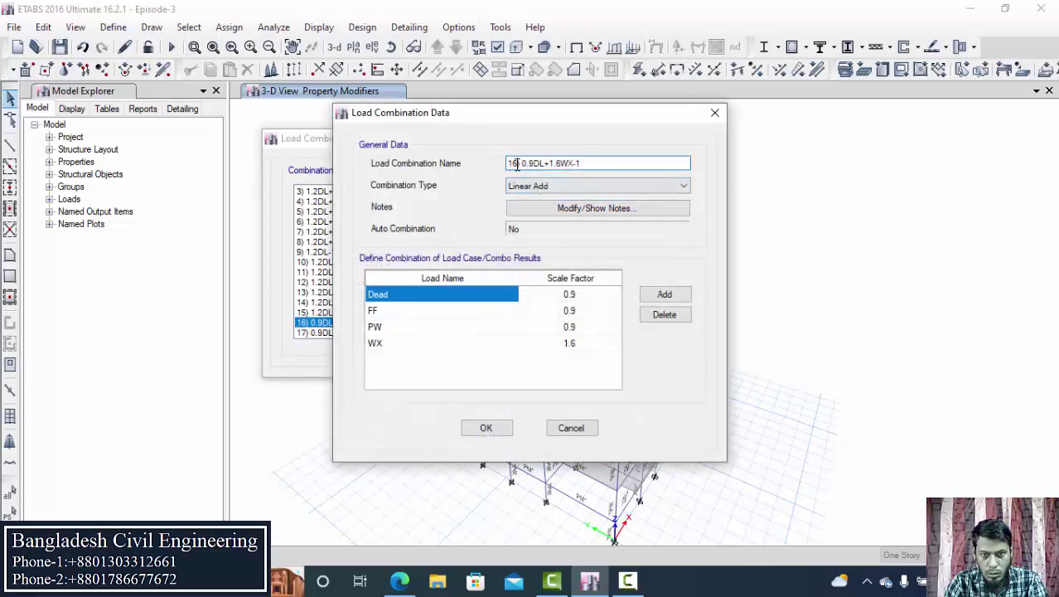
key(BackSpace)
text(8)
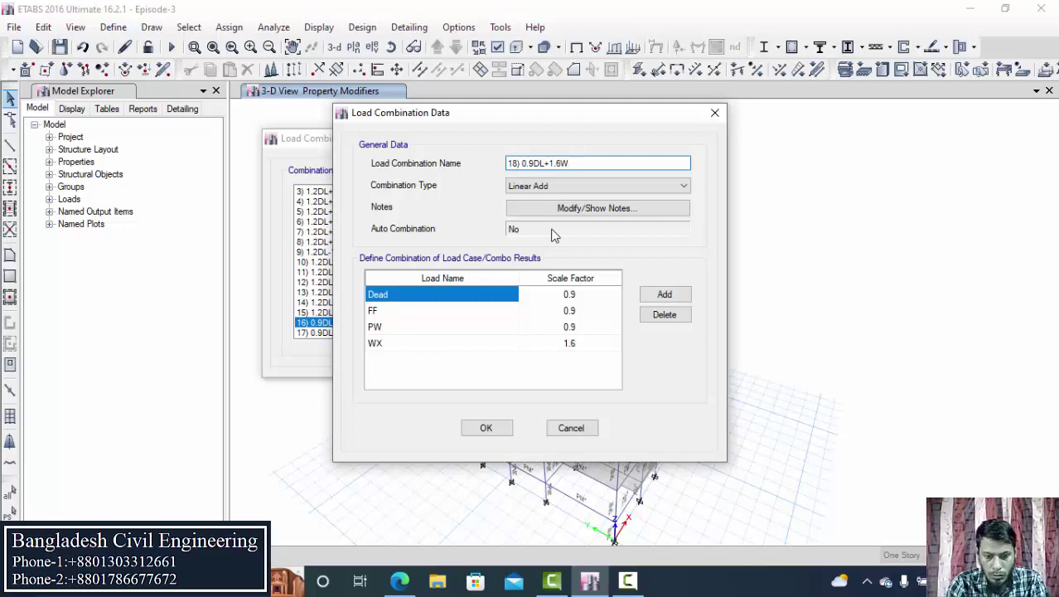
- Replace the WX load with WY and accept the 18) 0.9DL+1.6WY combination
click(432, 344)
click(461, 348)
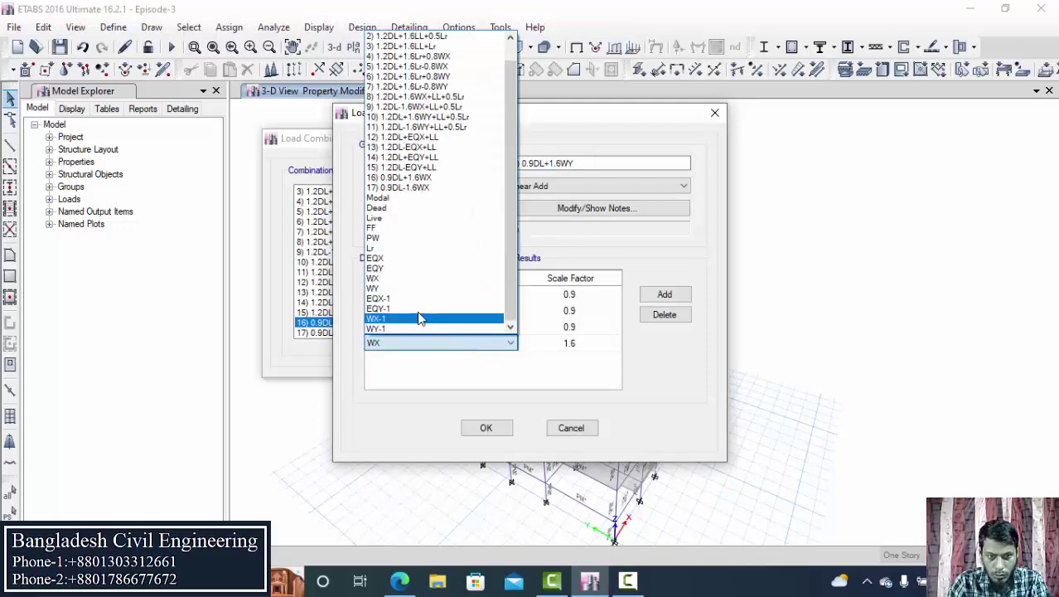
click(399, 290)
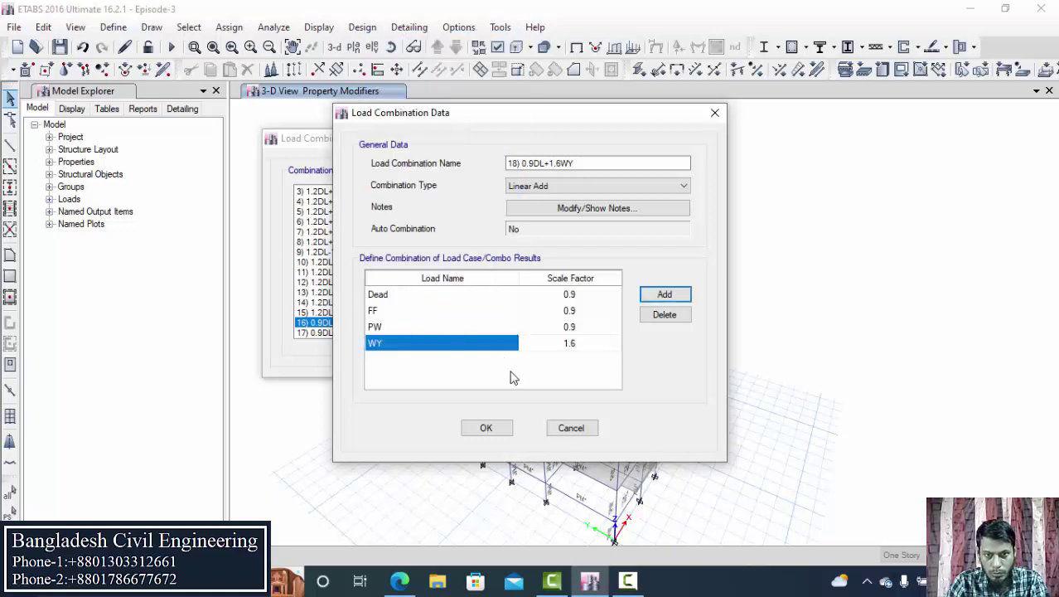
click(485, 429)
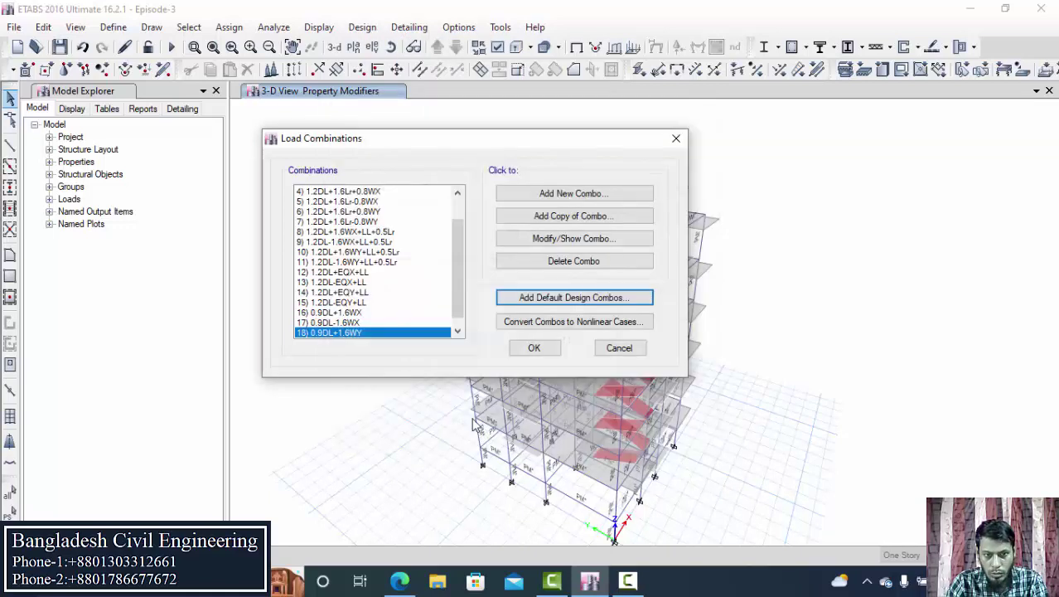
- Copy the 18) 0.9DL+1.6WY combination and name the copy 19) 0.9DL-1.6WY
click(539, 216)
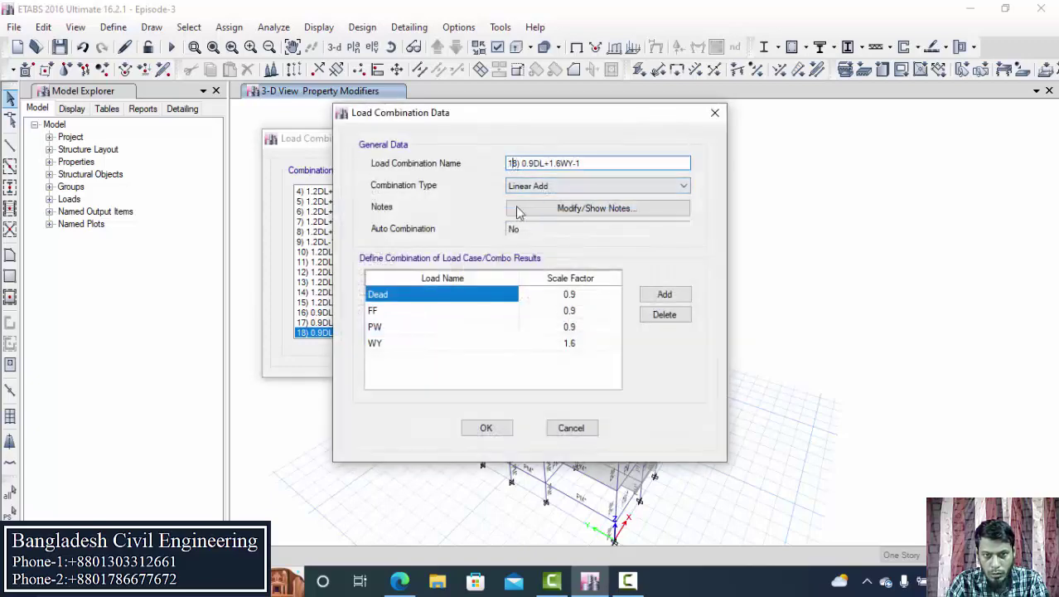
key(BackSpace)
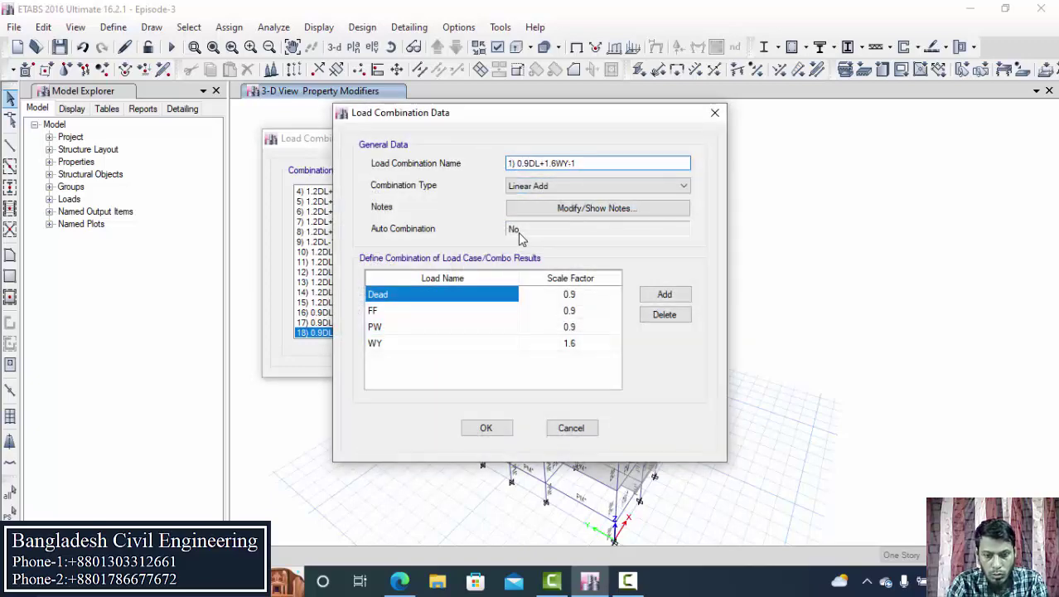
text(9)
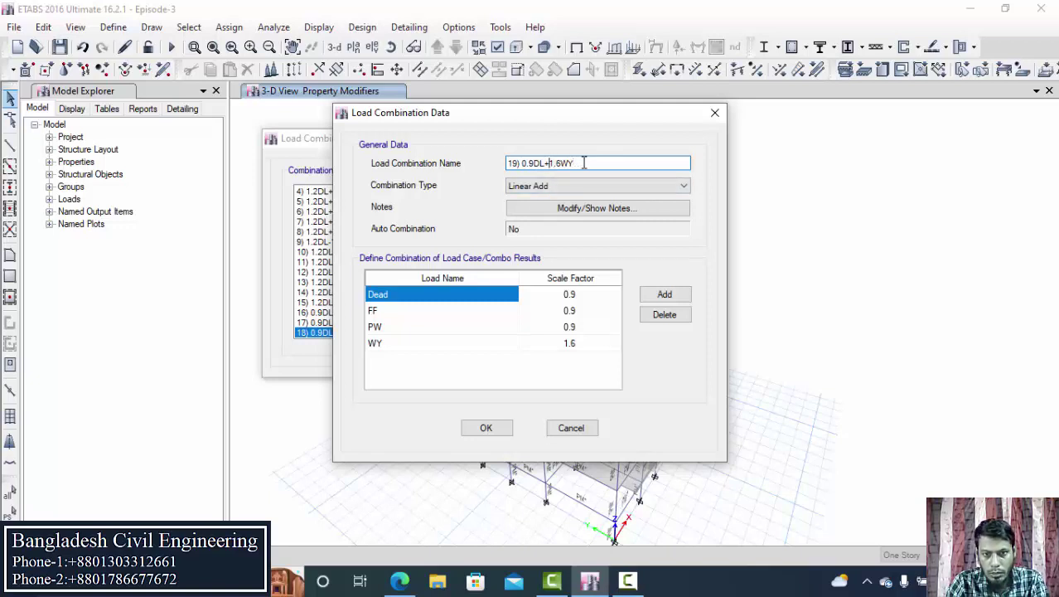
key(BackSpace)
text(-)
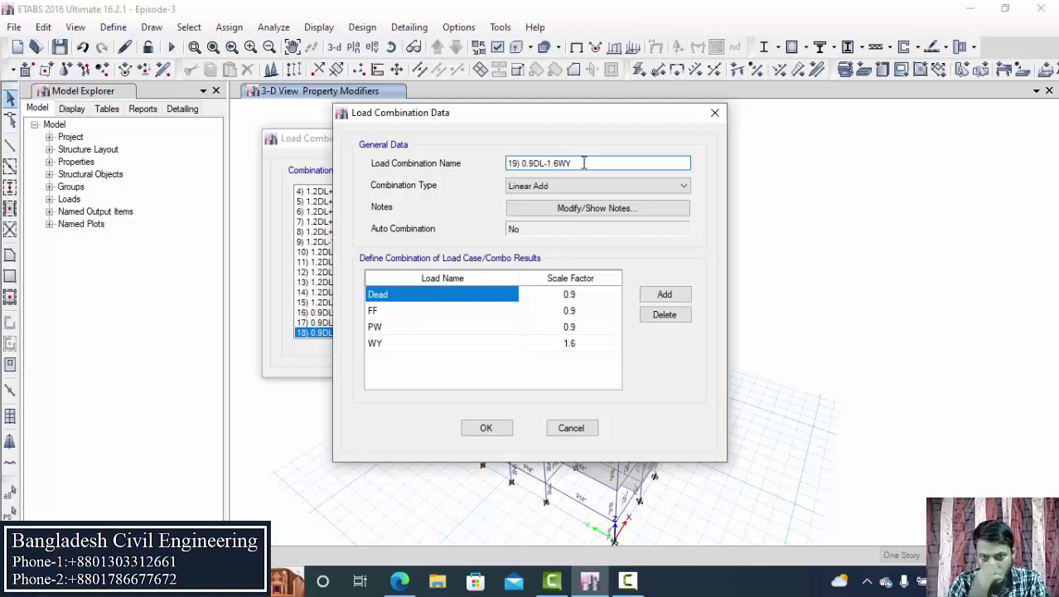
- Set the WY scale factor to -1.6 and accept the 19) 0.9DL-1.6WY combination
click(548, 342)
click(546, 345)
text(-)
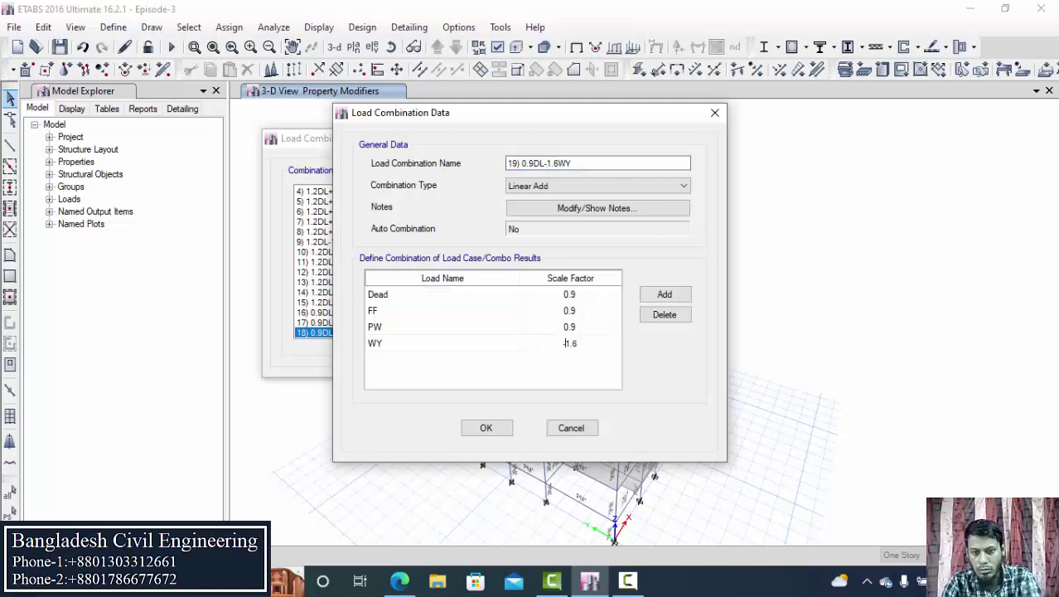
click(484, 428)
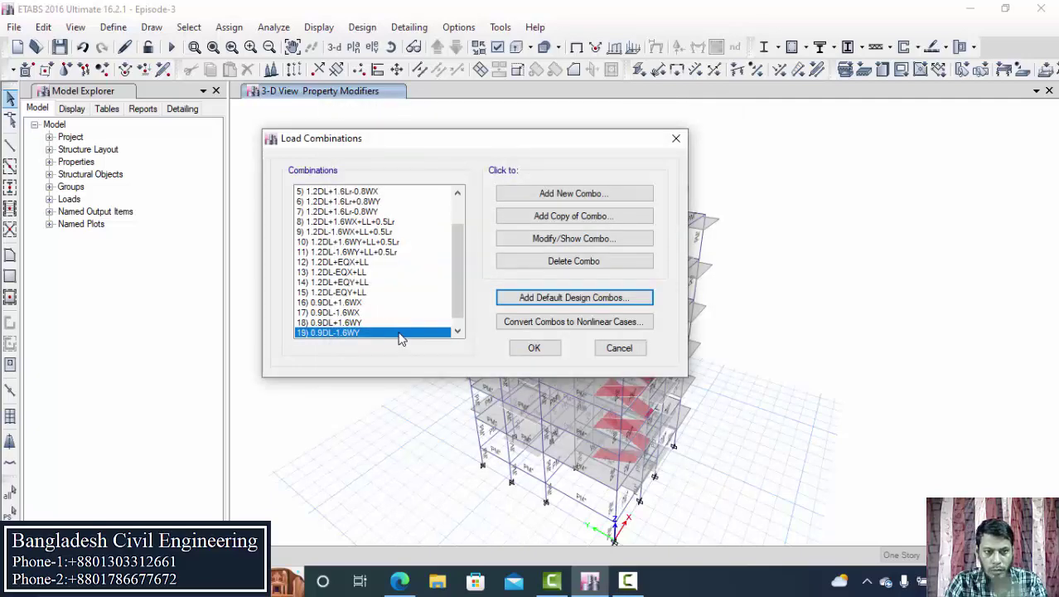
- Copy the 16) 0.9DL+1.6WX combination and name the copy 20) 0.9DL+1.6EQX
scroll(390, 325, down, 1)
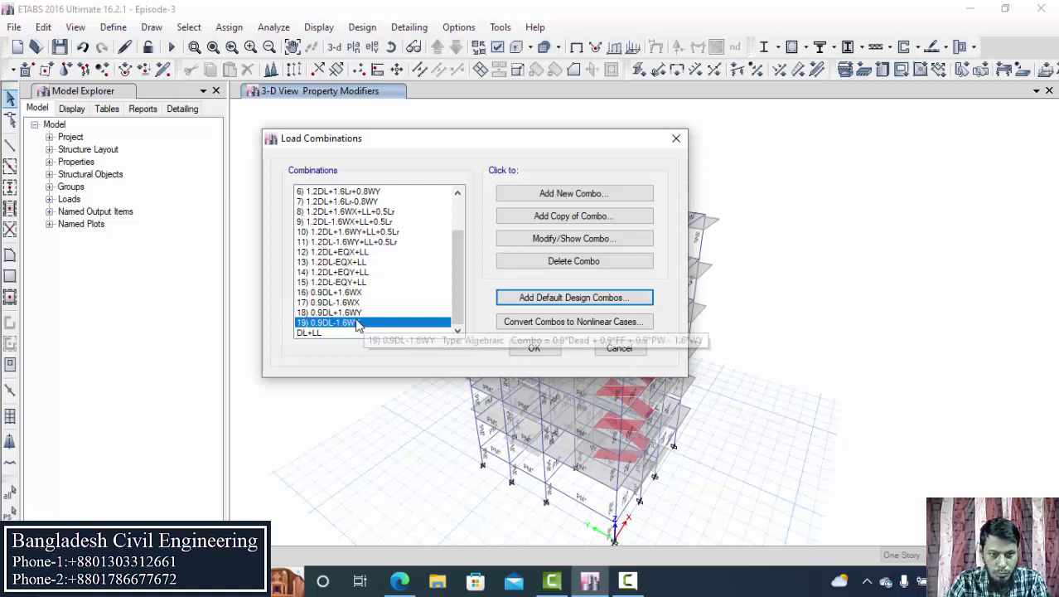
click(345, 314)
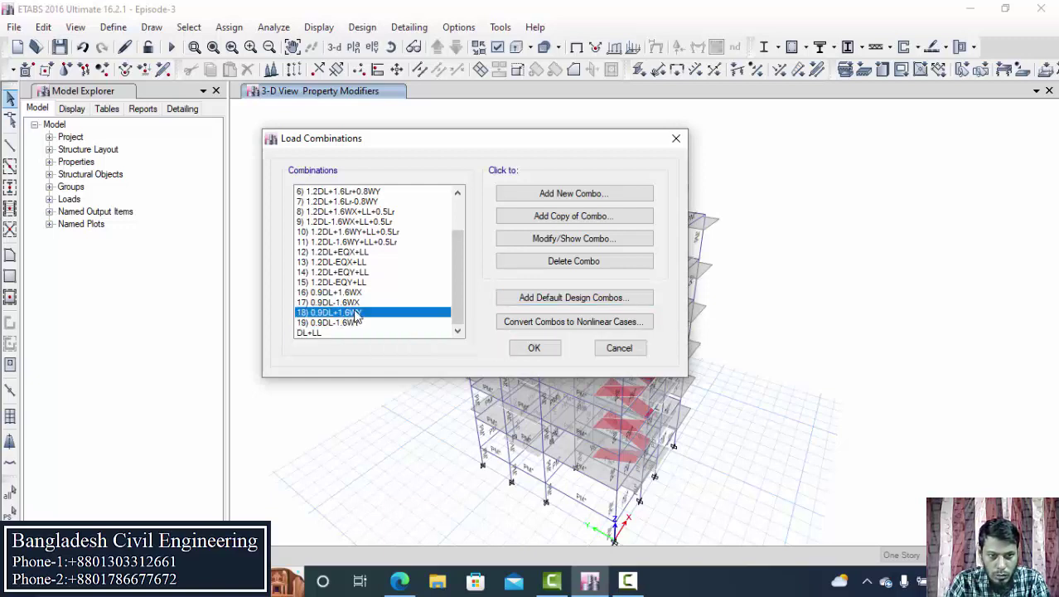
click(347, 293)
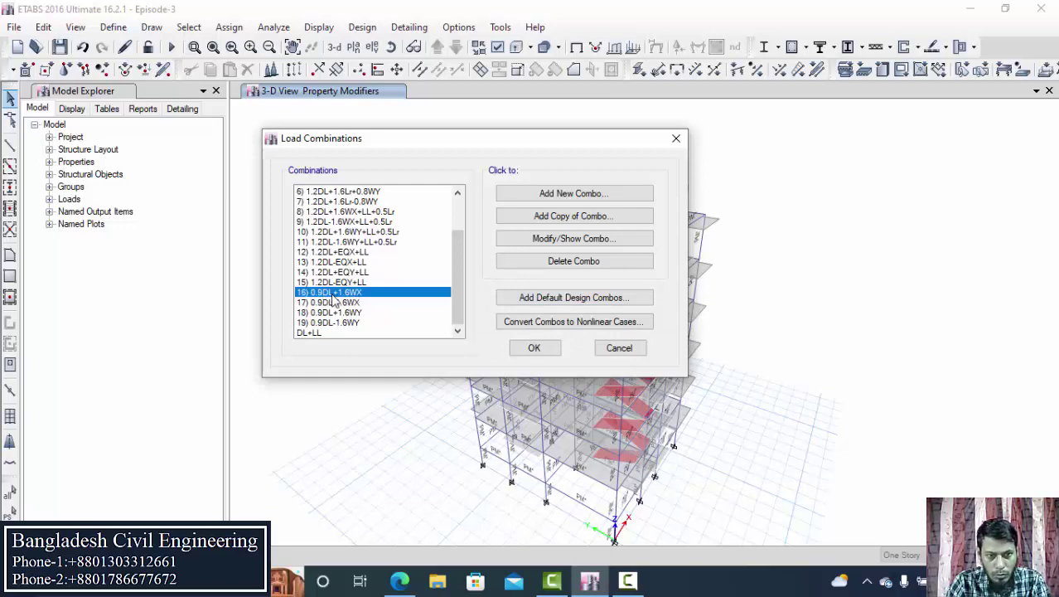
click(543, 218)
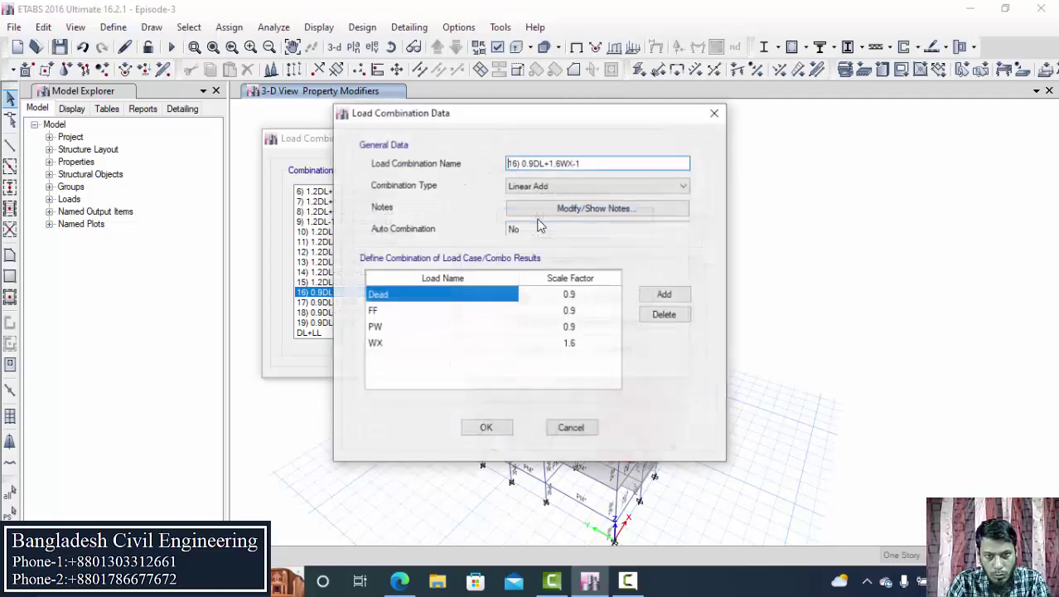
click(514, 163)
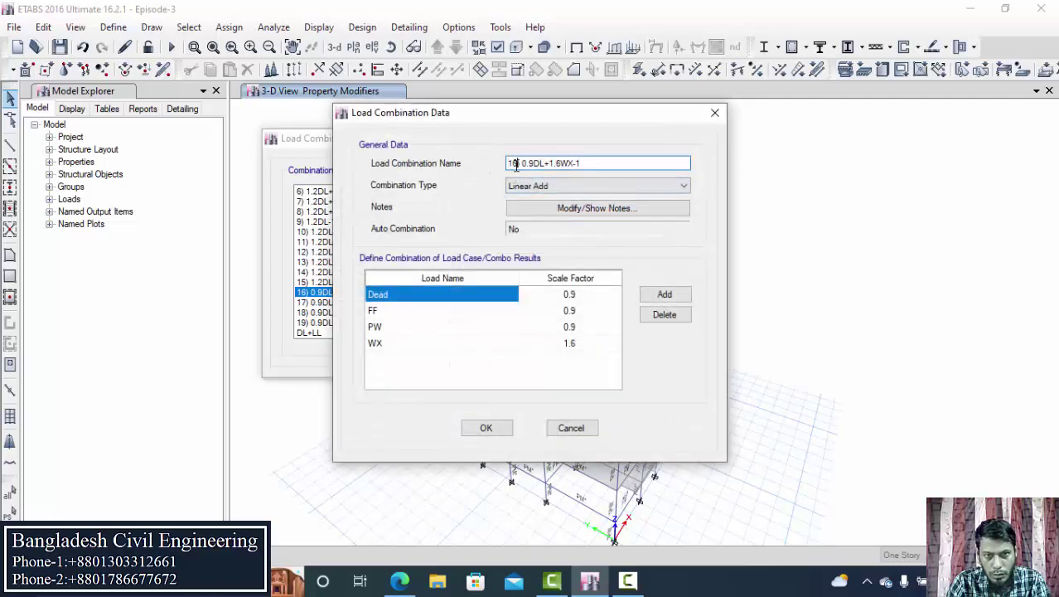
key(BackSpace)
key(BackSpace)
key(BackSpace)
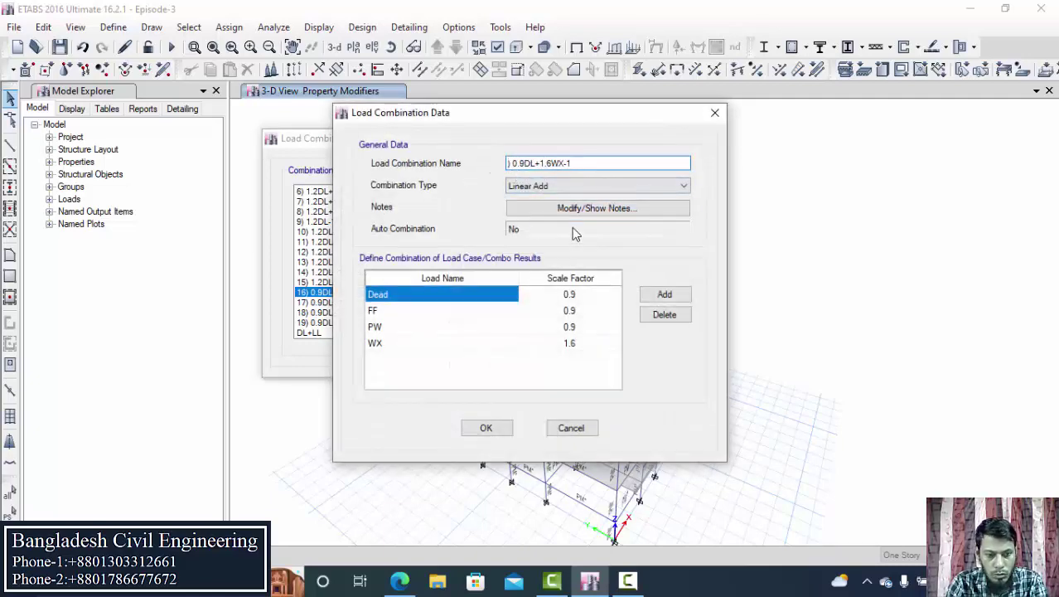
text(20)
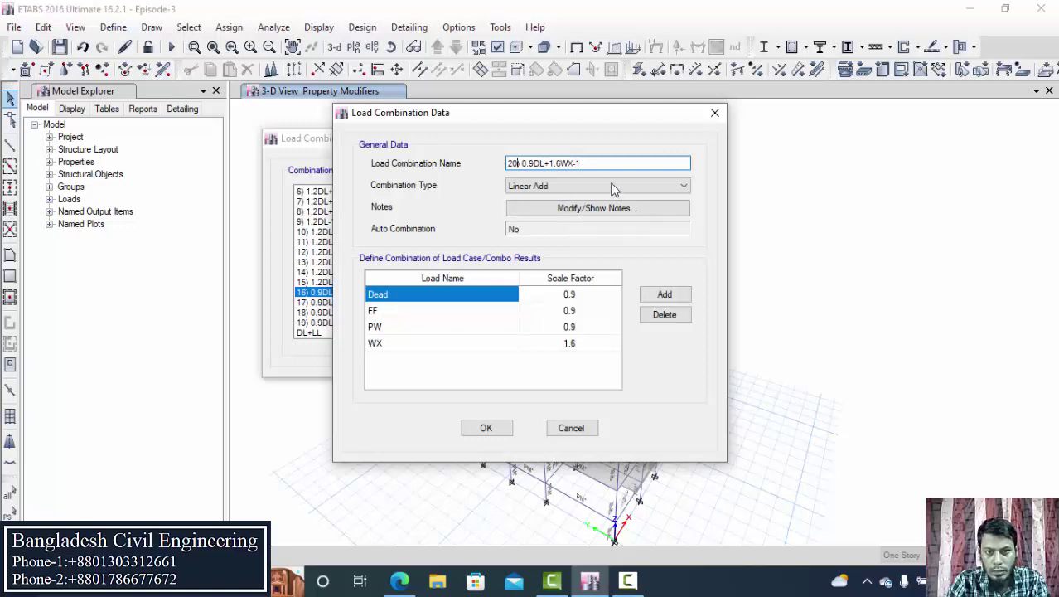
text())
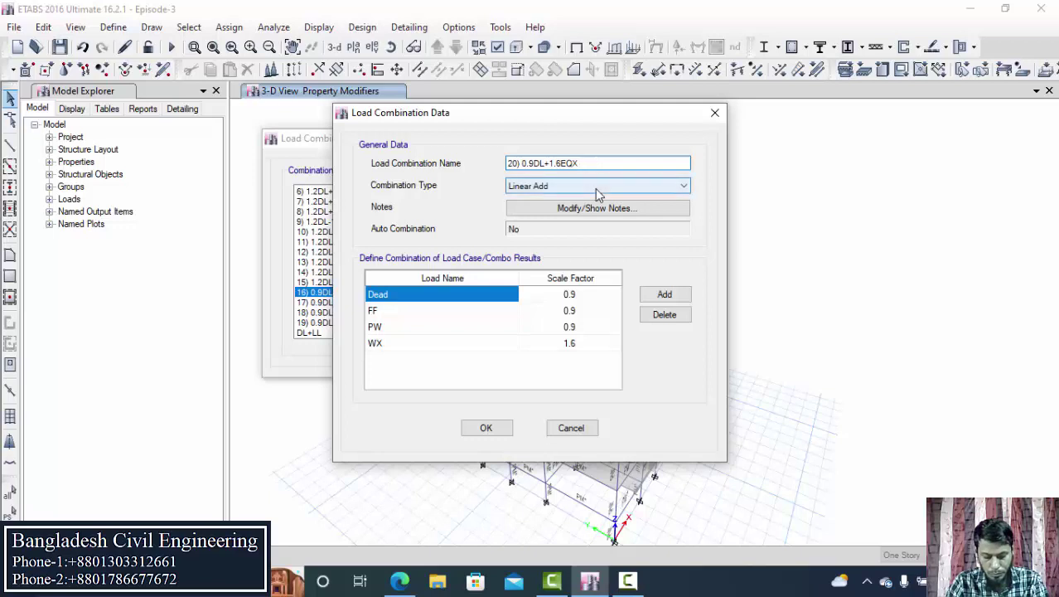
- Replace the WX load with EQX and accept the 20) 0.9DL+1.6EQX combination
click(422, 347)
click(443, 352)
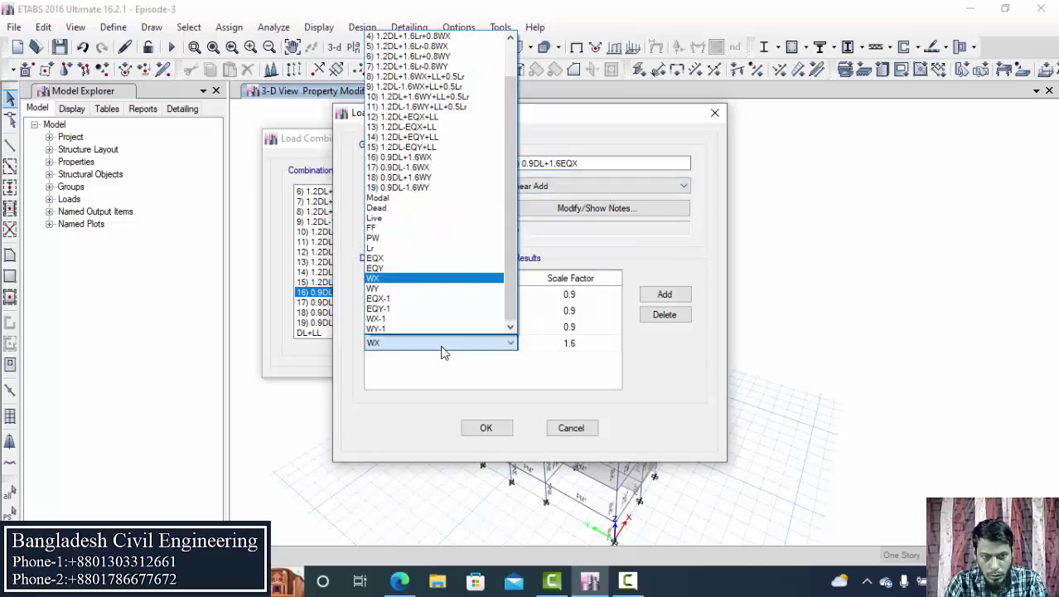
click(375, 259)
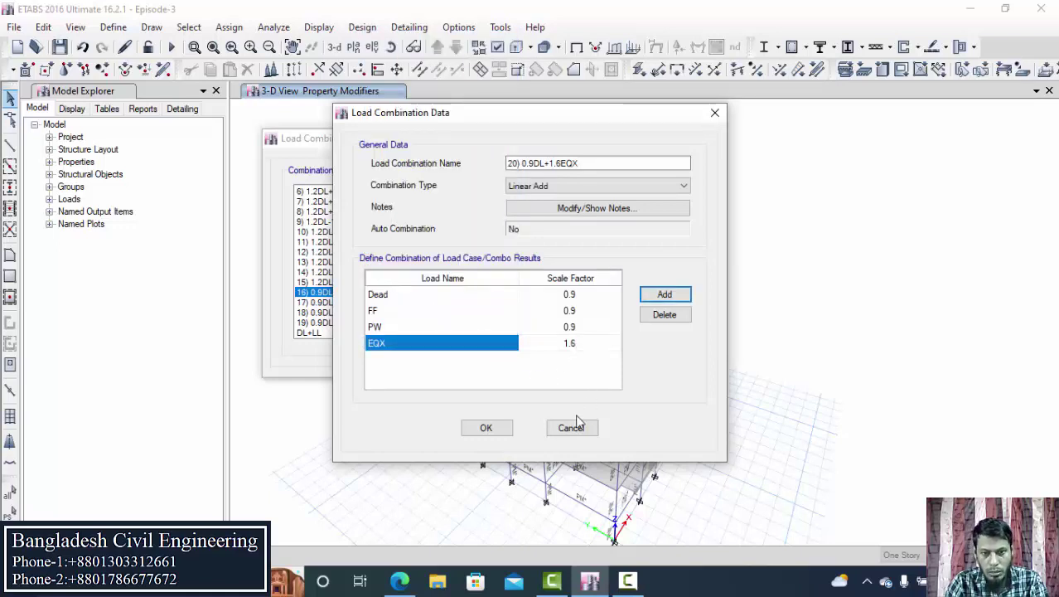
click(487, 428)
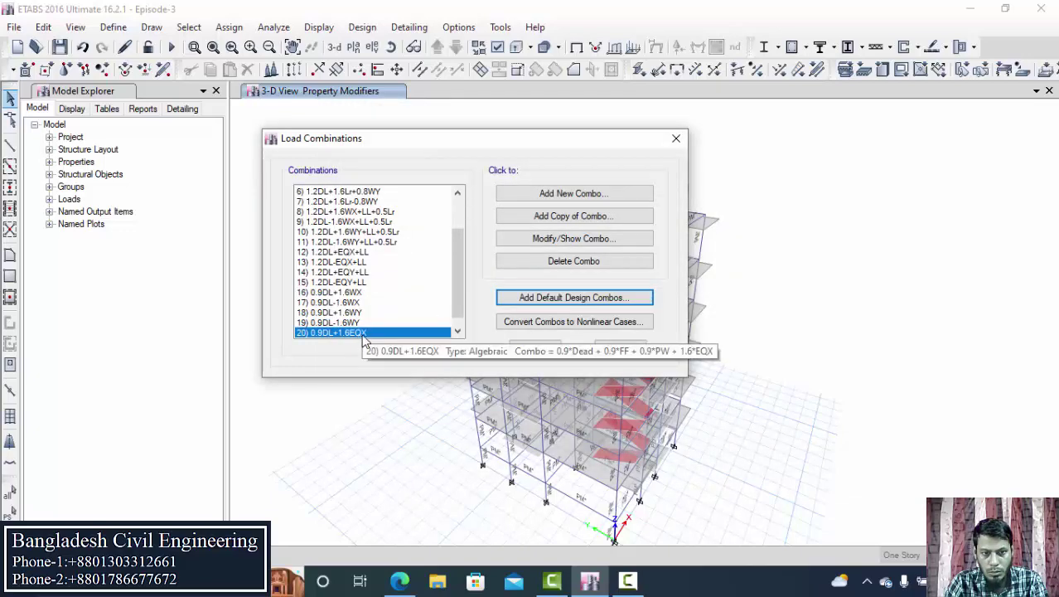
- Copy the 20) 0.9DL+1.6EQX combination and name the copy 21) 0.9DL-1.6EQX
click(546, 219)
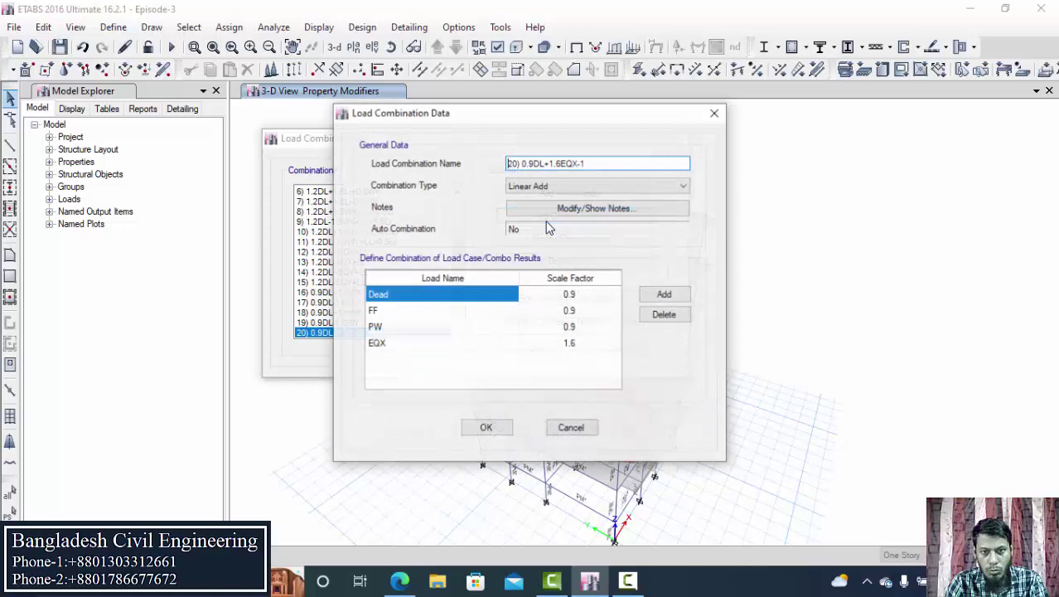
click(518, 163)
key(BackSpace)
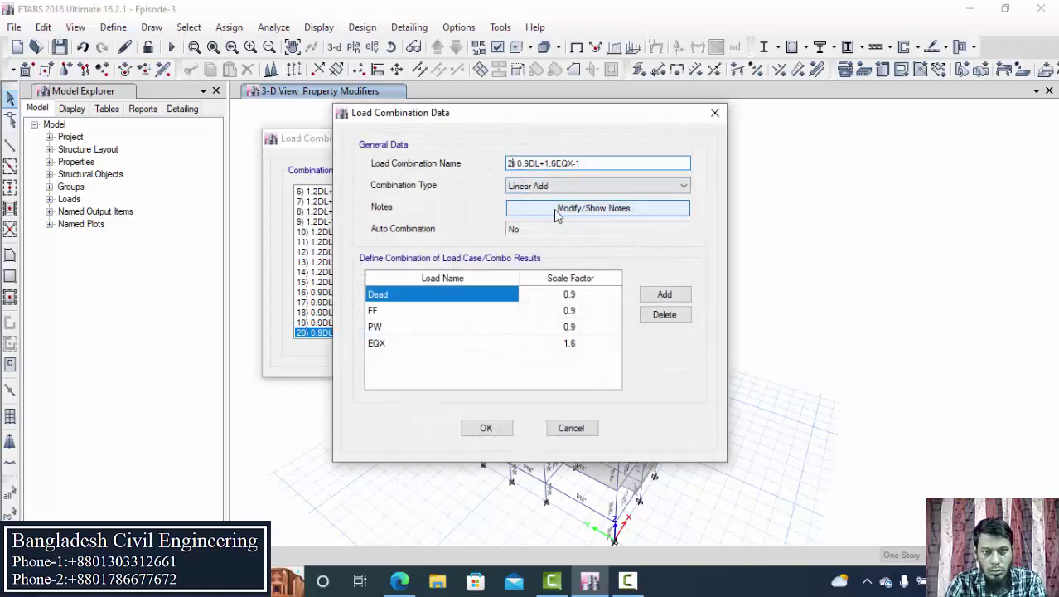
text(1)
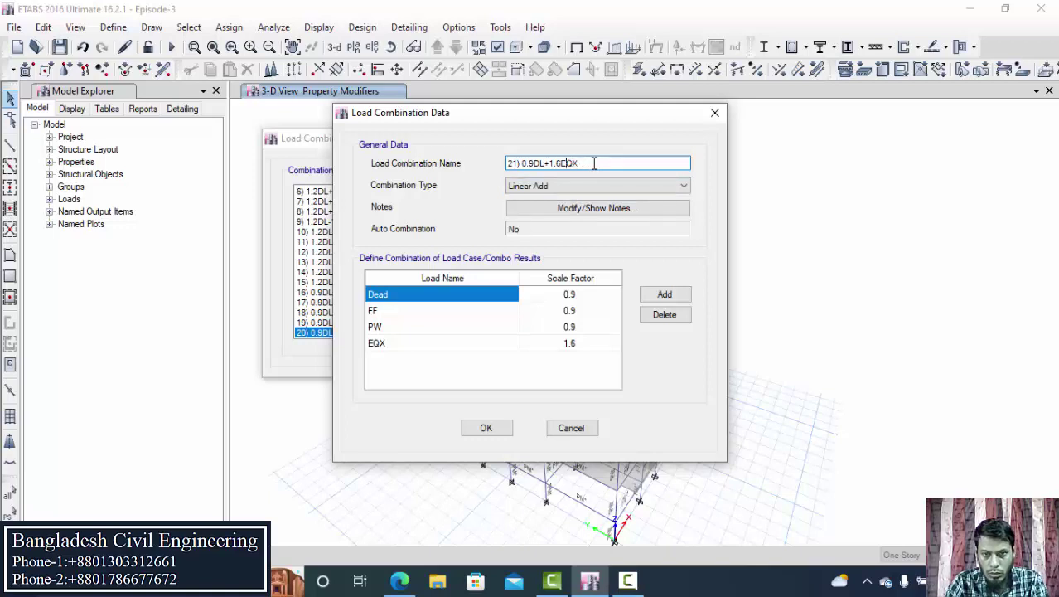
key(BackSpace)
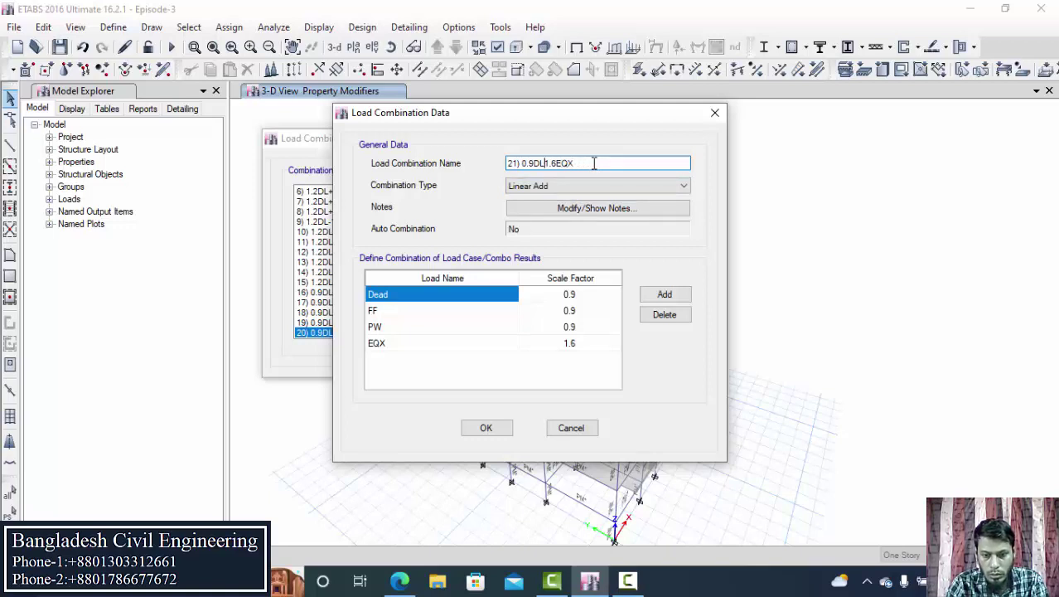
text(-)
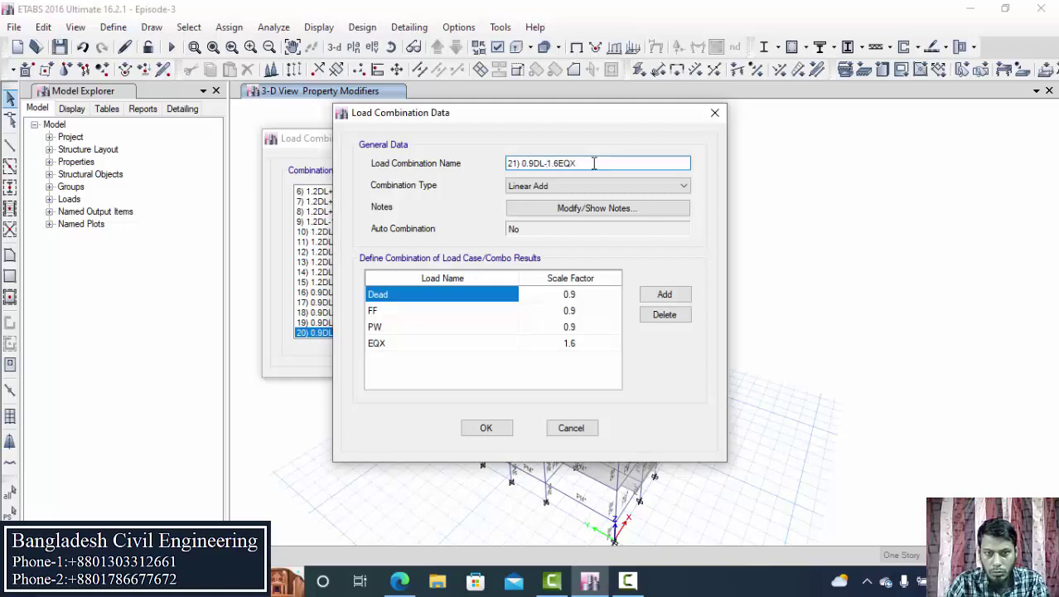
- Set the EQX scale factor to -1.6 and accept the 21) 0.9DL-1.6EQX combination
click(554, 348)
click(554, 350)
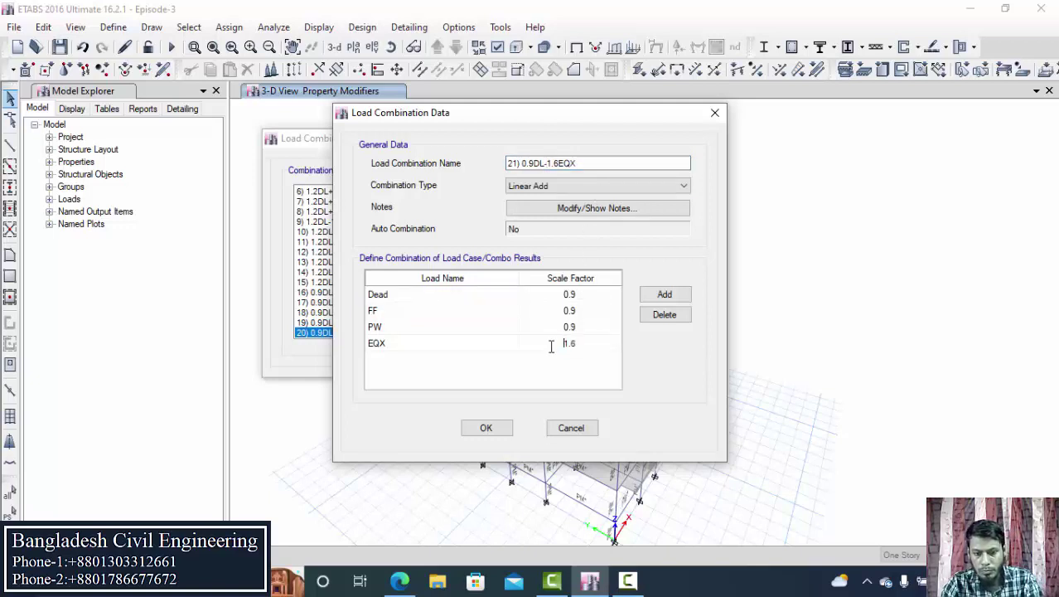
click(486, 428)
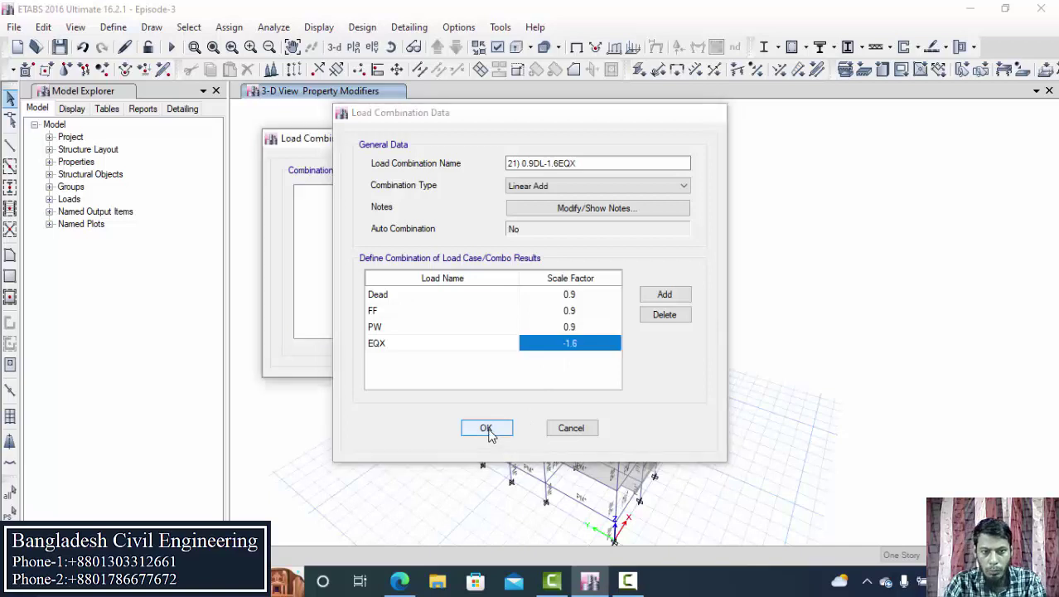
- Copy the 20) 0.9DL+1.6EQX combination and name the copy 22) 0.9DL+1.6EQY
scroll(394, 311, down, 1)
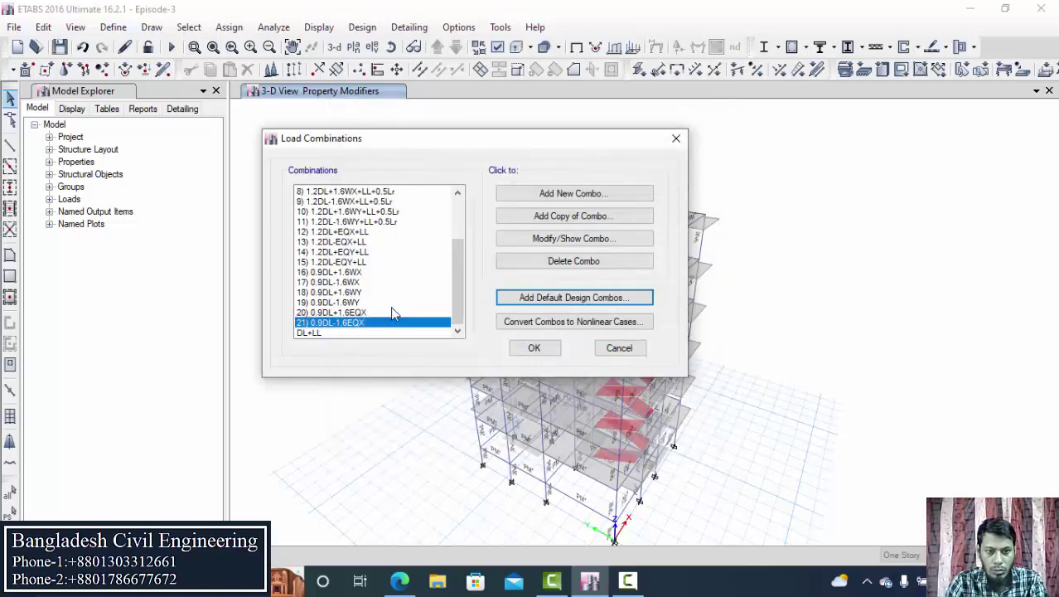
click(332, 314)
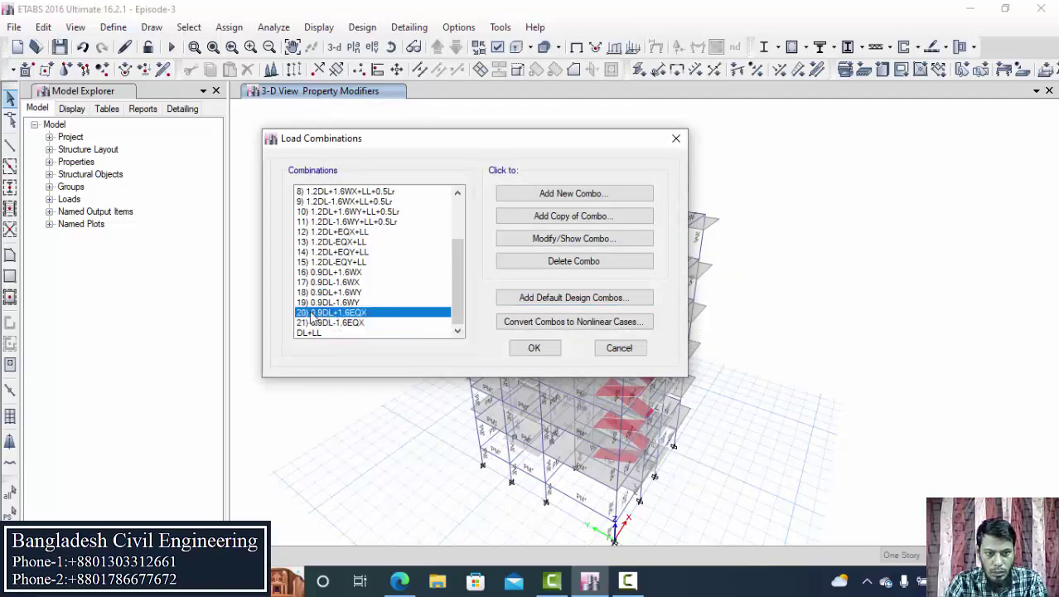
click(548, 216)
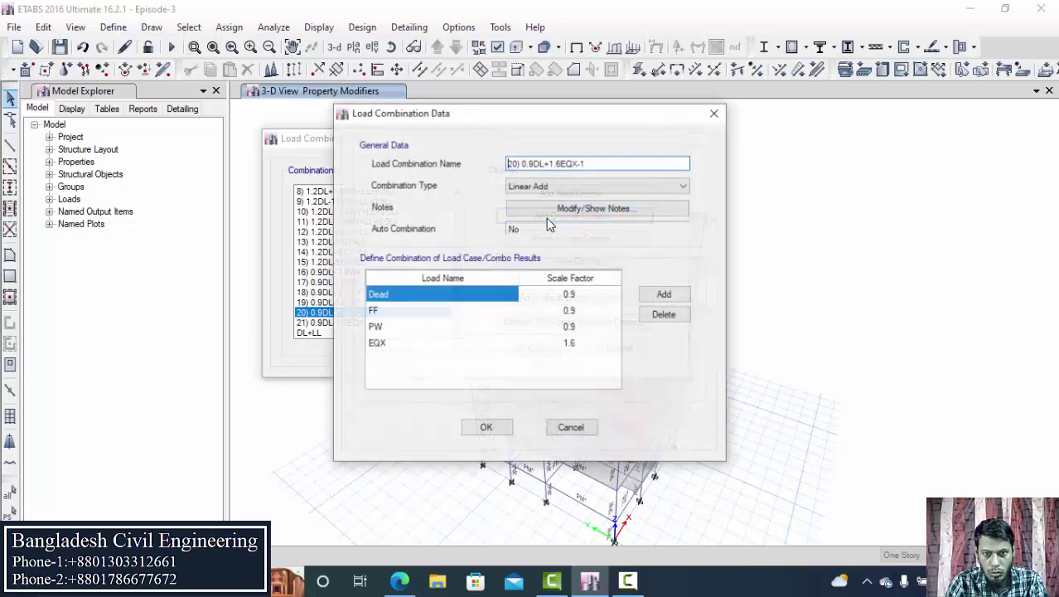
click(516, 163)
key(BackSpace)
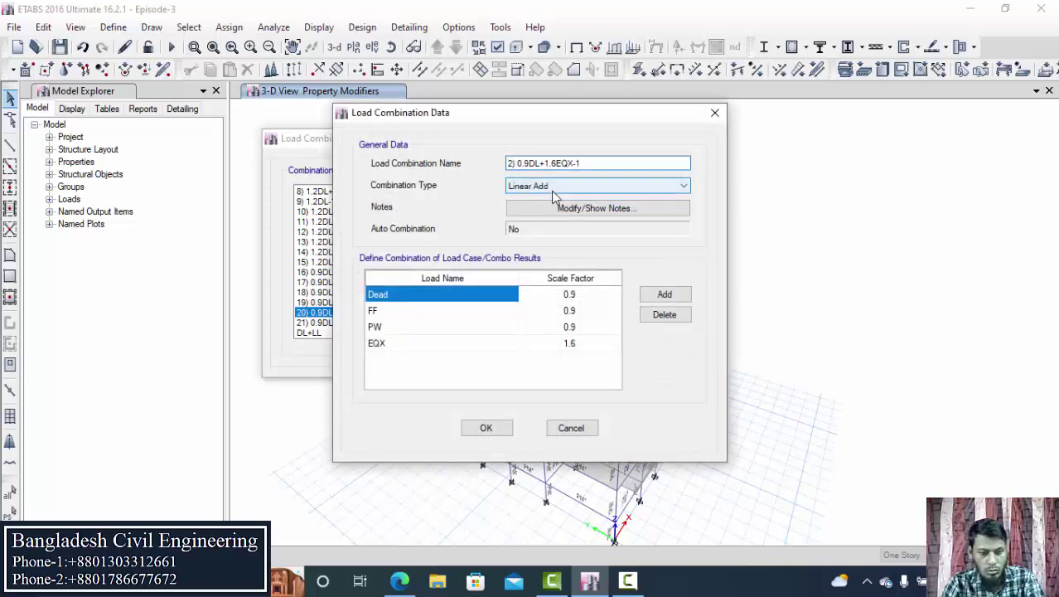
text(2)
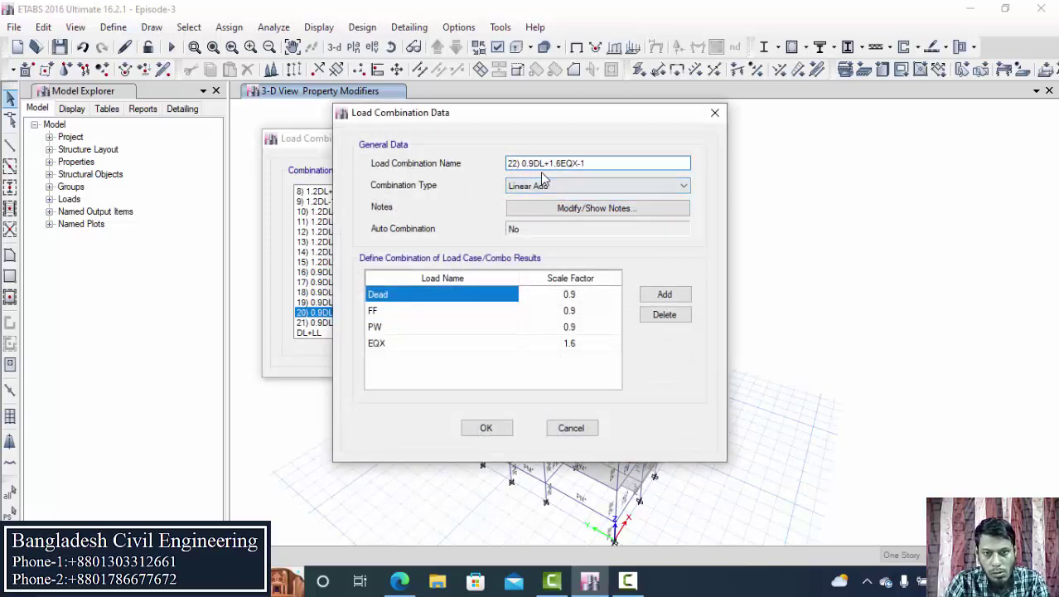
click(590, 164)
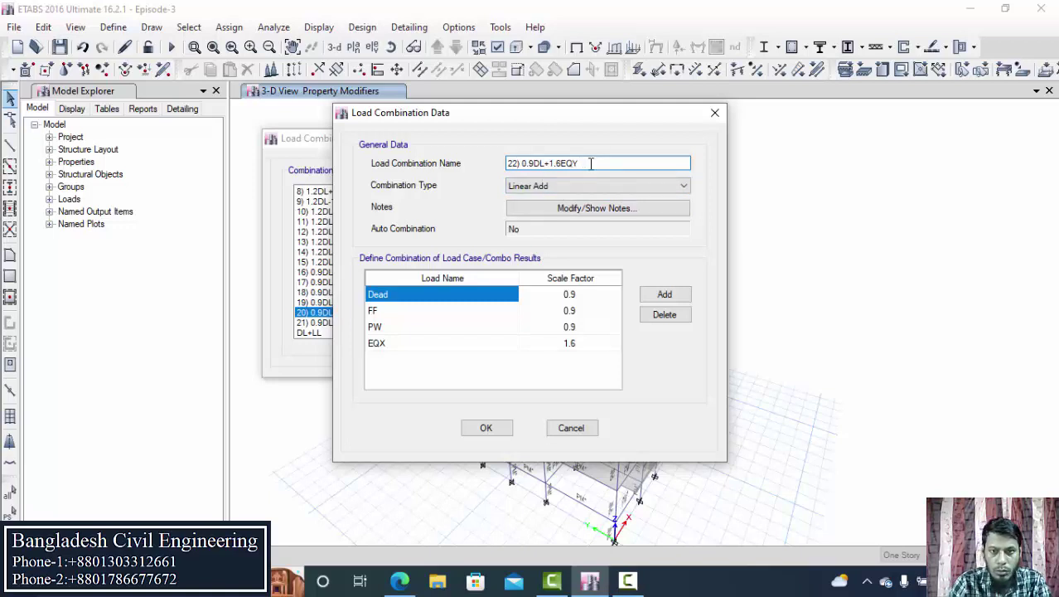
- Replace the EQX load with EQY and accept the 22) 0.9DL+1.6EQY combination
click(420, 354)
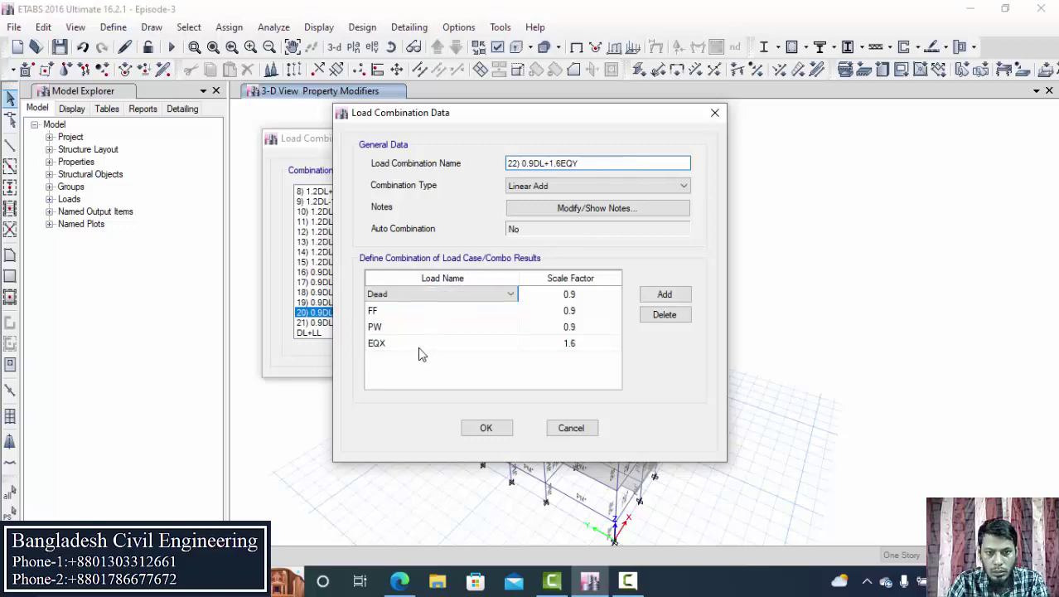
click(422, 347)
click(442, 348)
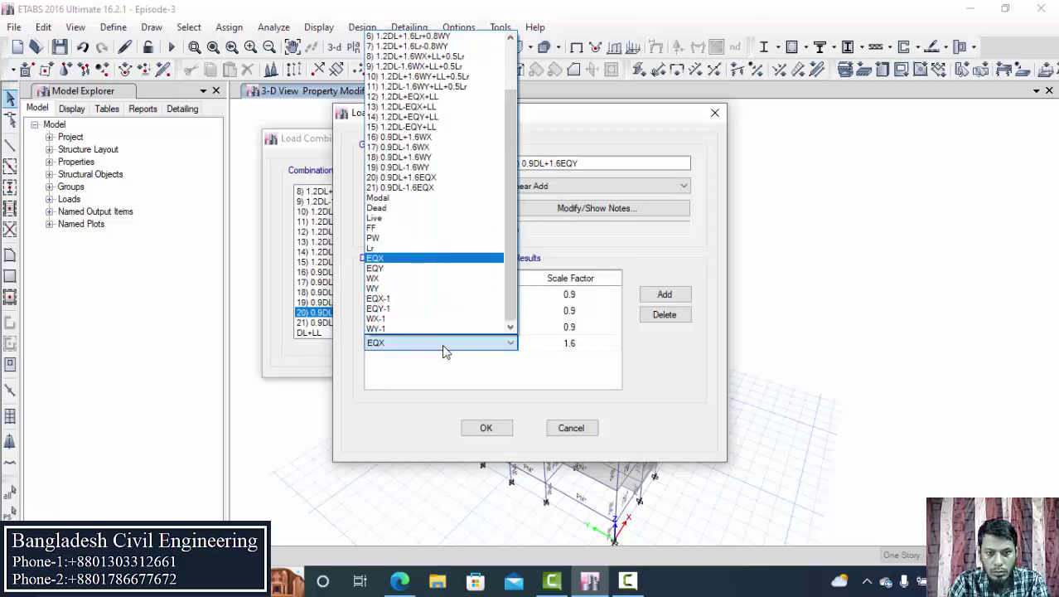
click(381, 269)
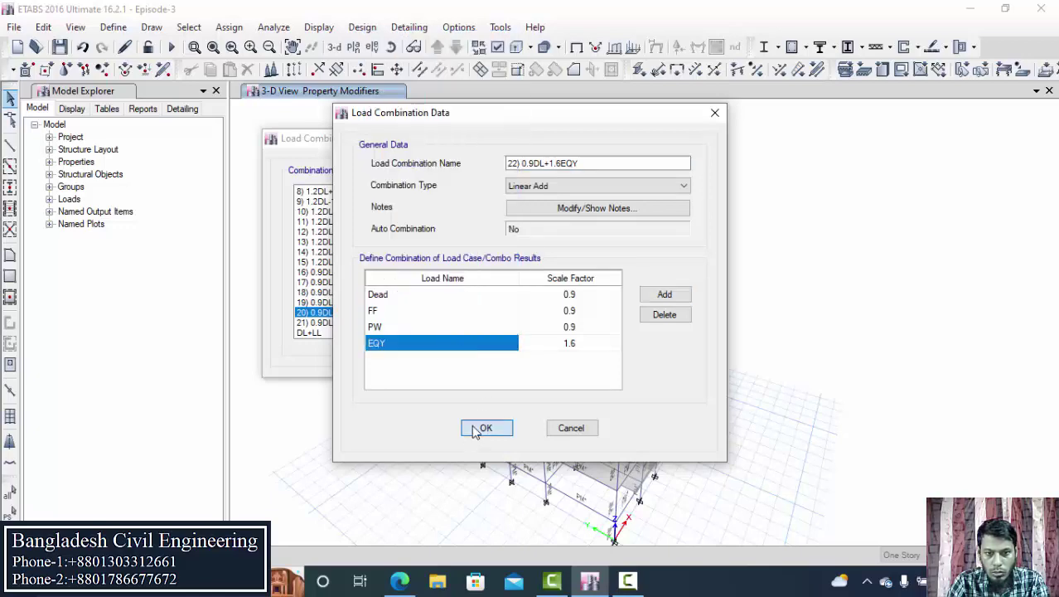
click(483, 427)
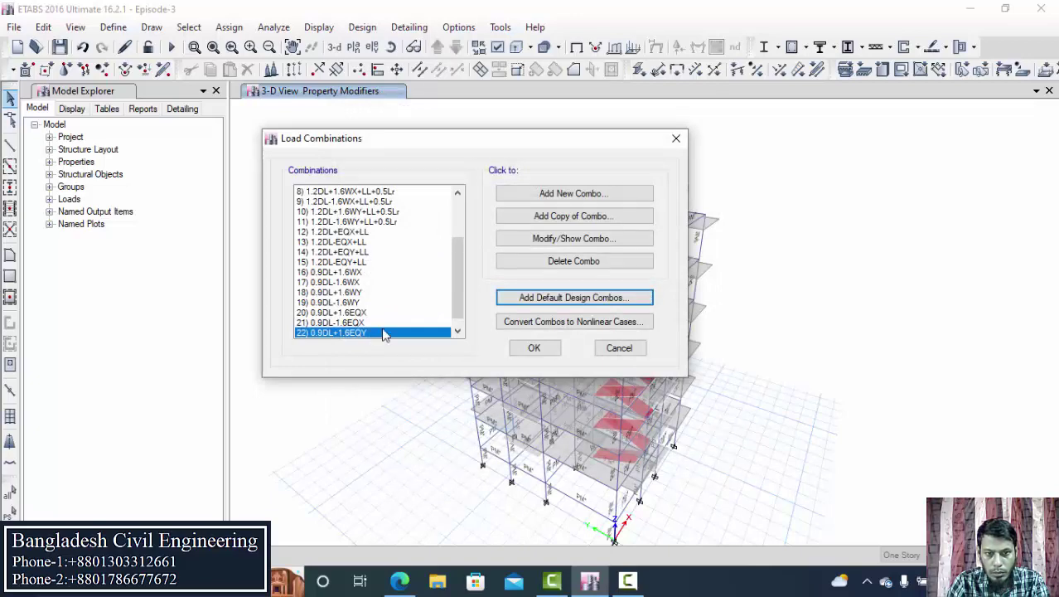
- Copy the 22) 0.9DL+1.6EQY combination and name the copy 22) 0.9DL-1.6EQY
click(572, 215)
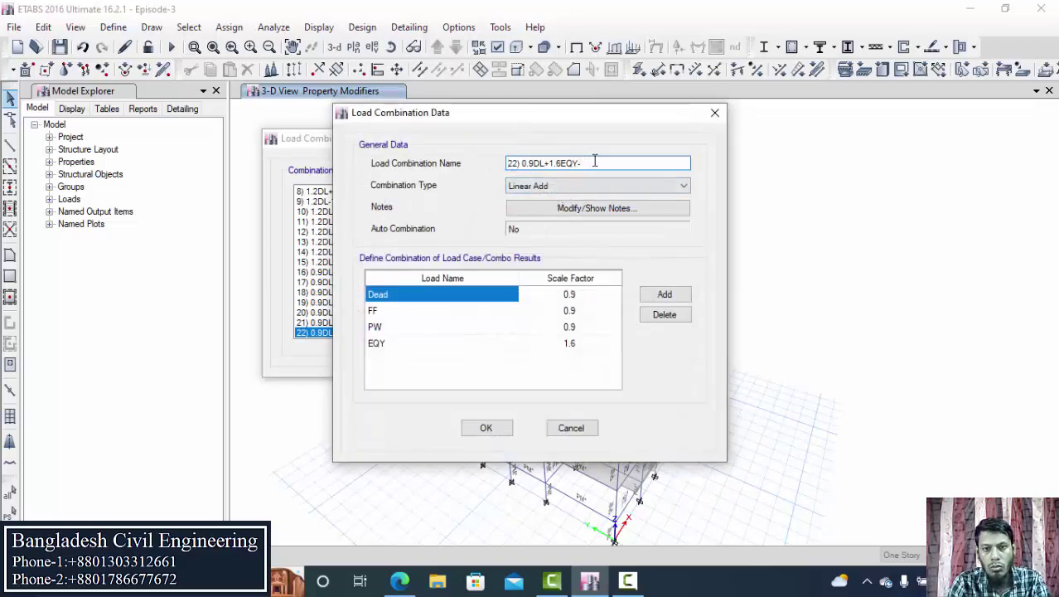
key(BackSpace)
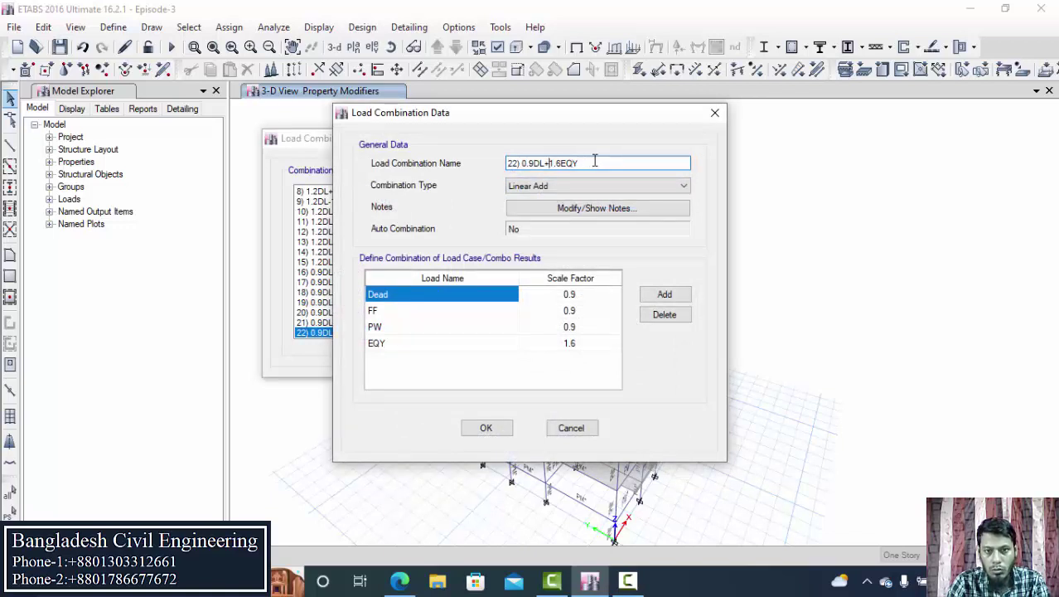
key(Left)
key(Left)
key(Left)
key(Left)
key(Left)
key(Left)
key(BackSpace)
text(-)
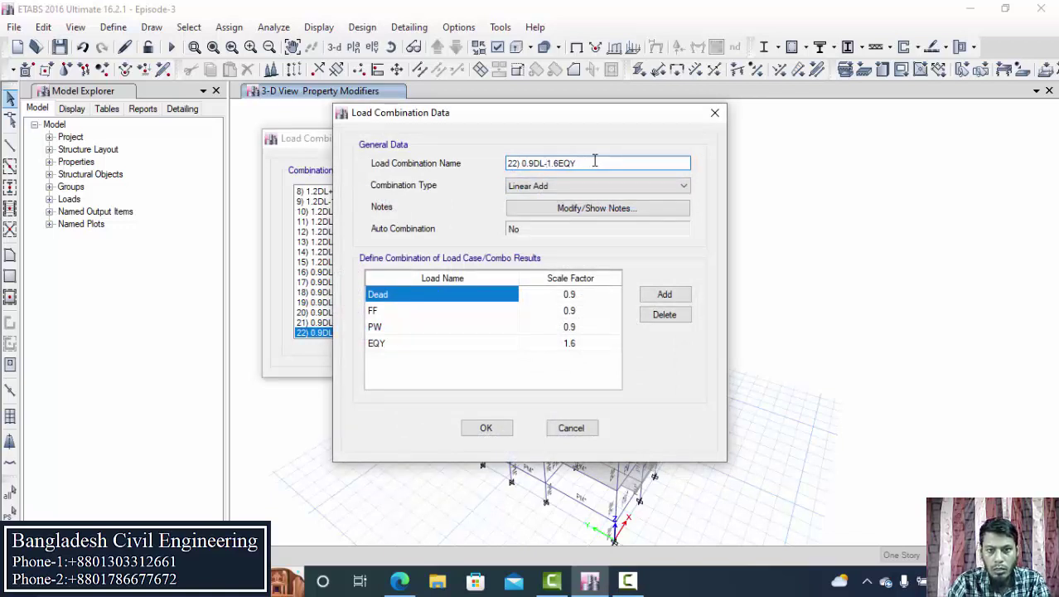
- Set the EQY scale factor to -1.6 and accept the 22) 0.9DL-1.6EQY combination
click(546, 345)
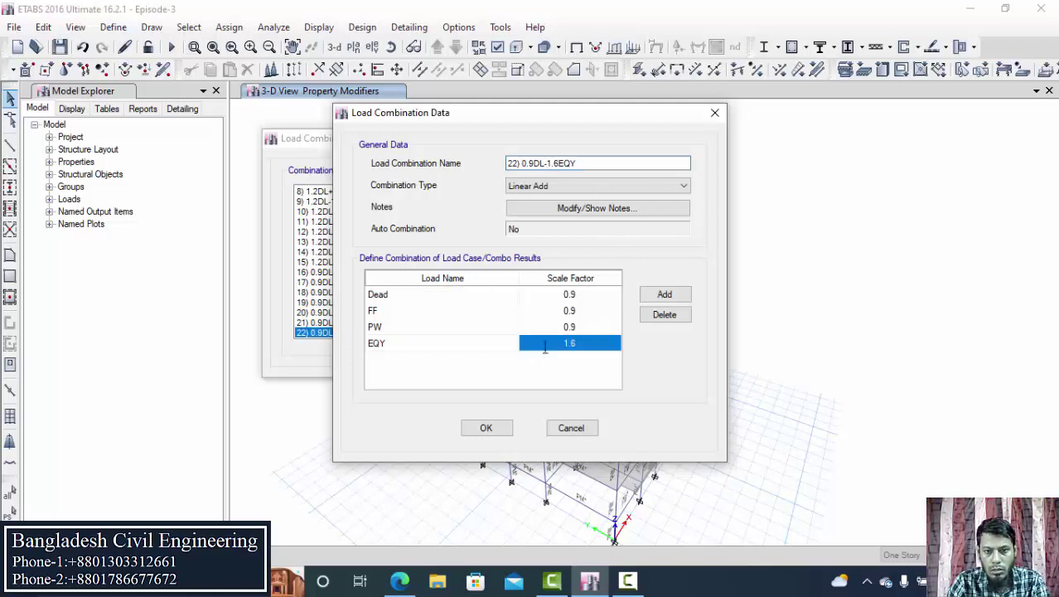
click(544, 346)
text(-)
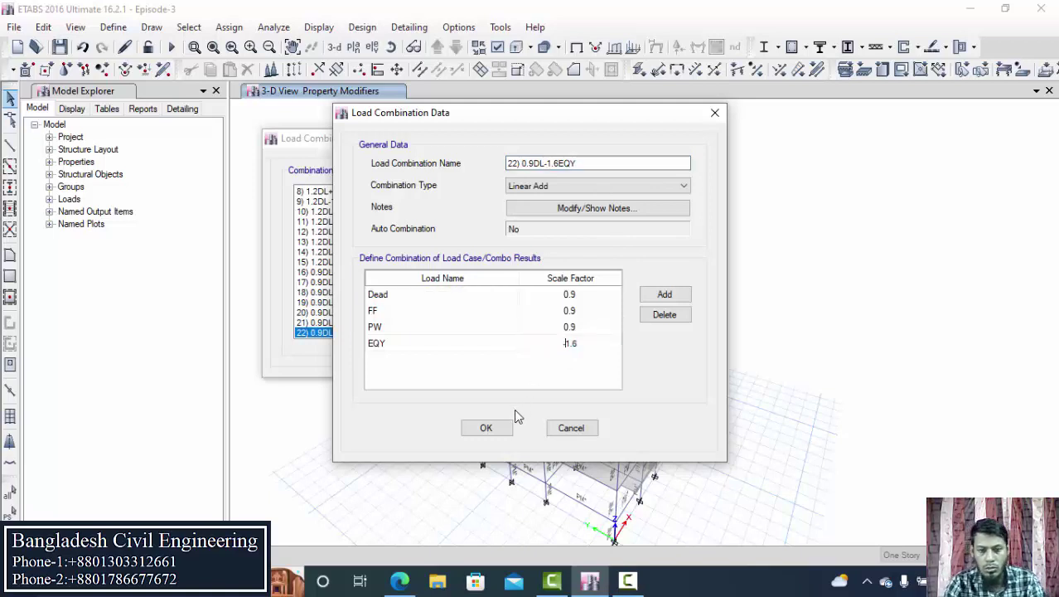
click(486, 428)
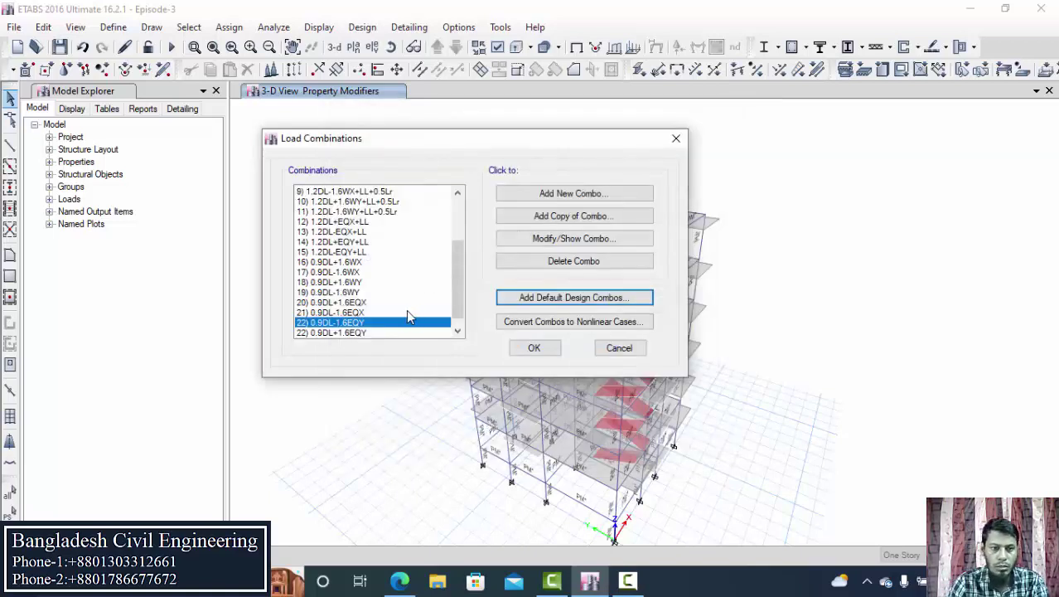
scroll(406, 309, down, 1)
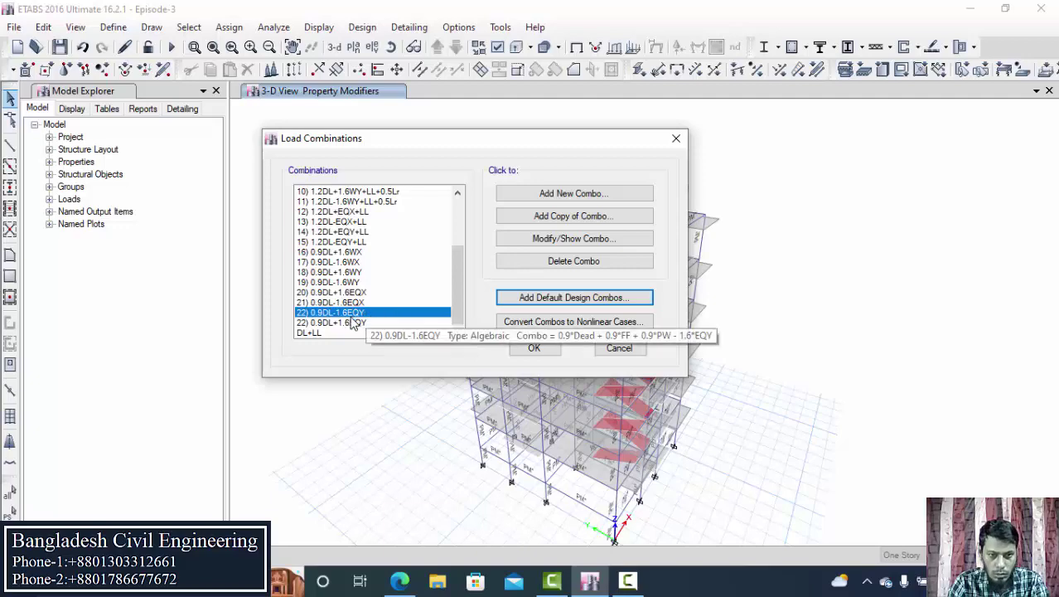
- Rename the 22) 0.9DL-1.6EQY combination as 23) 0.9DL-1.6EQY and accept it
click(533, 240)
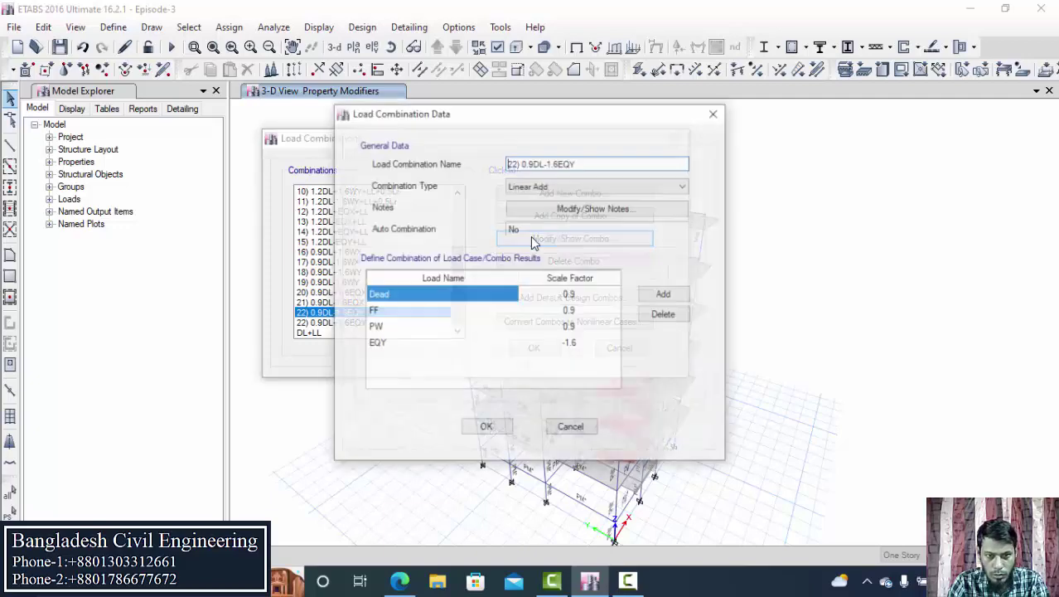
click(517, 162)
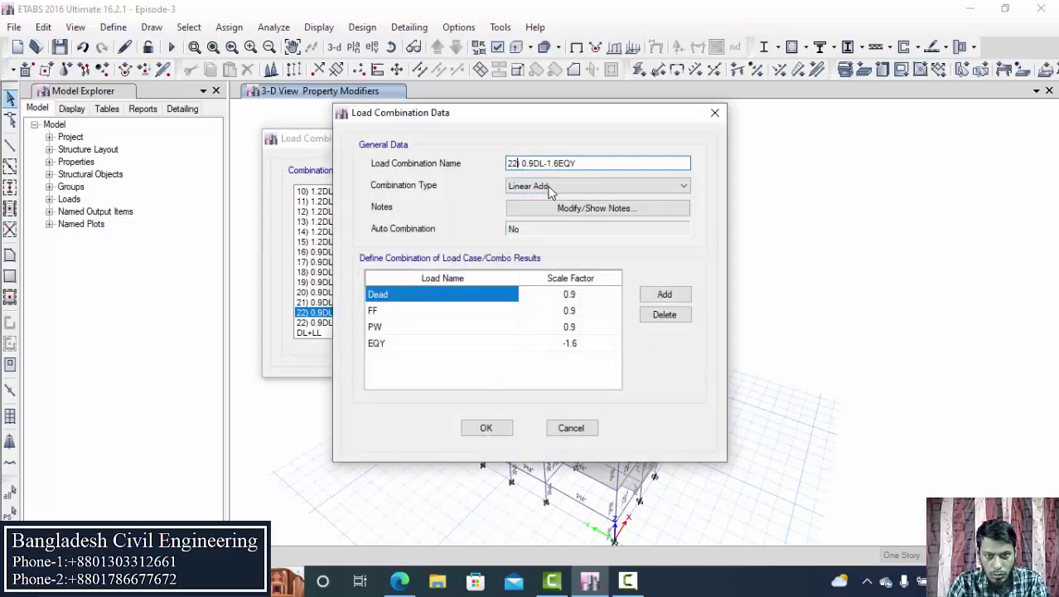
key(BackSpace)
text(3)
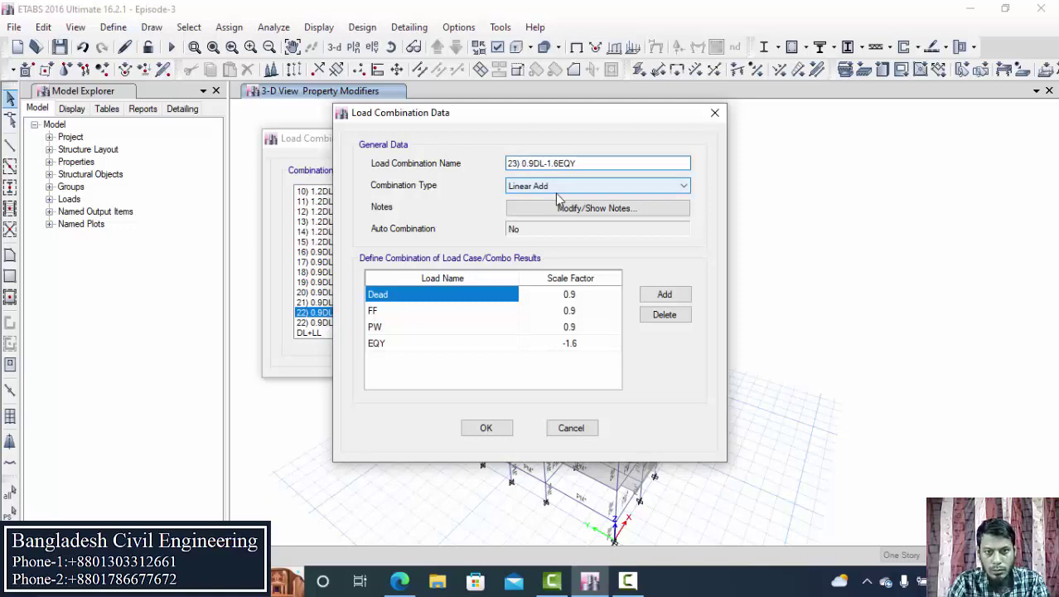
click(487, 429)
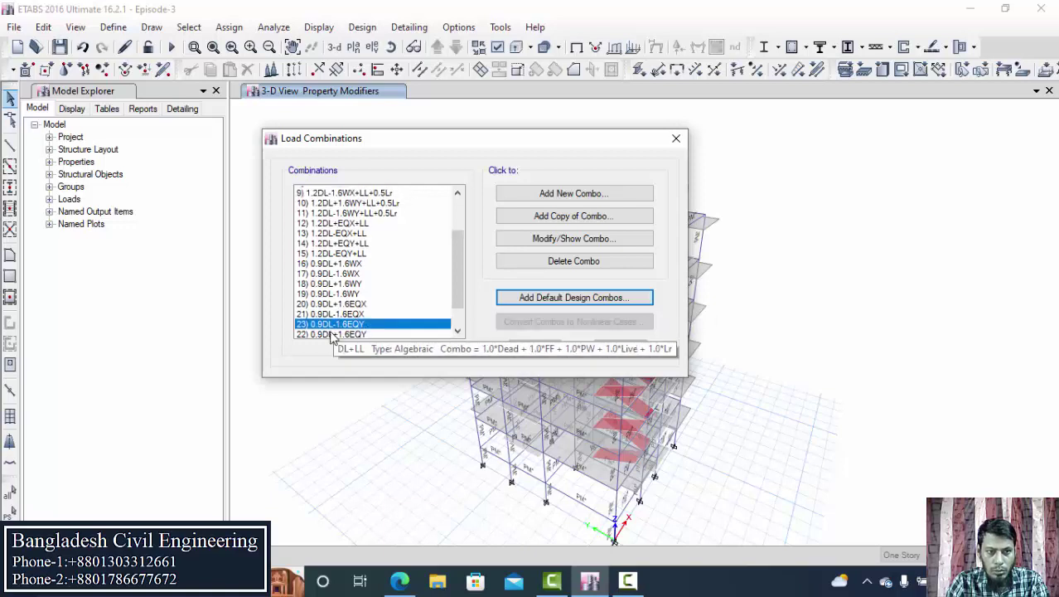
- Review the full list of load combinations from 1) 1.4DL to DL+LL and accept the definitions
scroll(344, 303, up, 3)
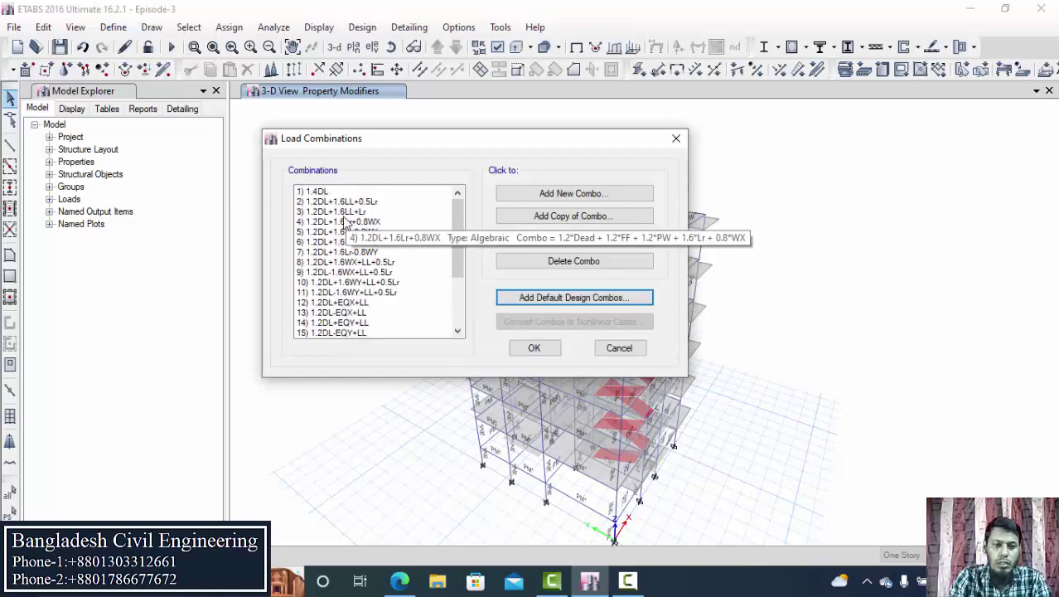
scroll(332, 257, down, 3)
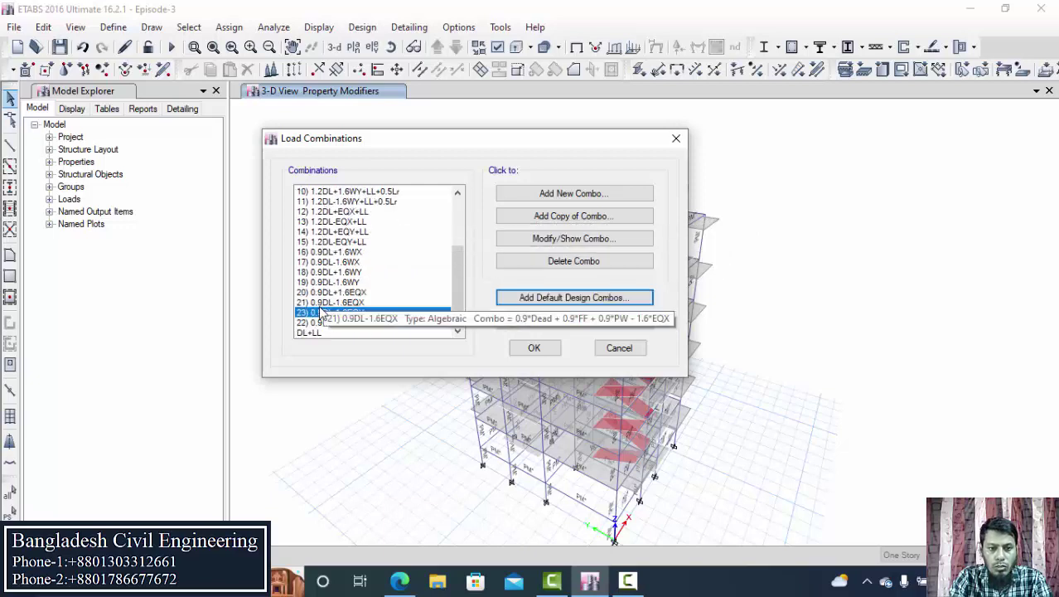
scroll(325, 282, up, 2)
scroll(323, 248, down, 2)
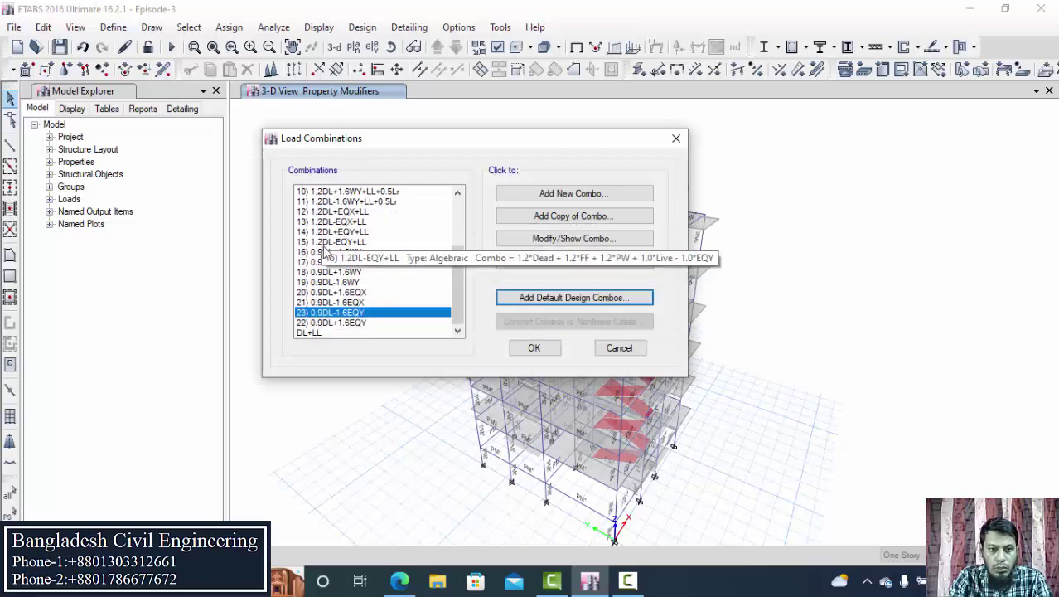
click(323, 334)
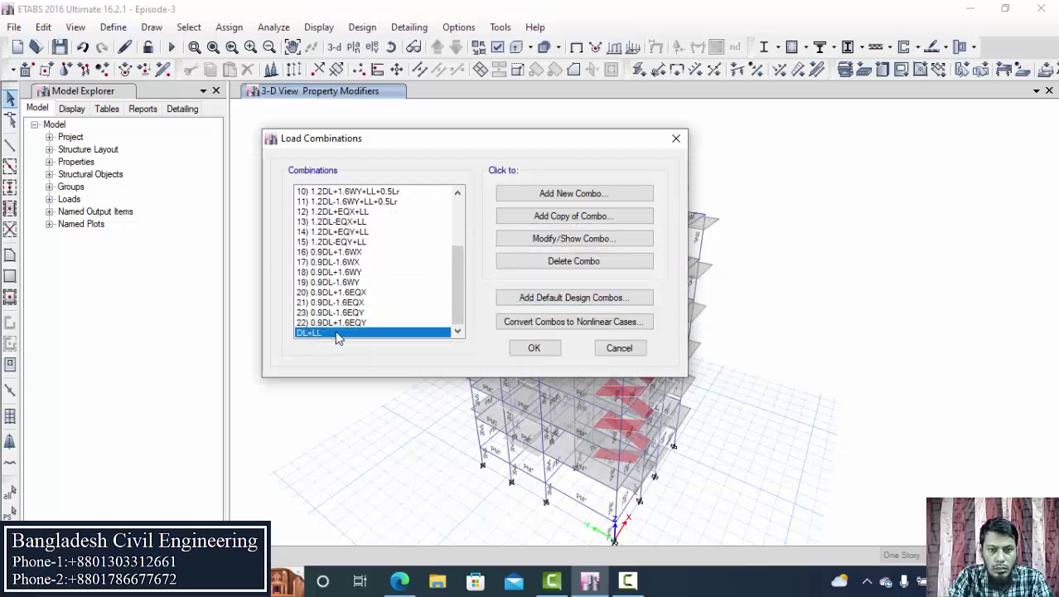
scroll(336, 302, up, 3)
scroll(340, 265, up, 2)
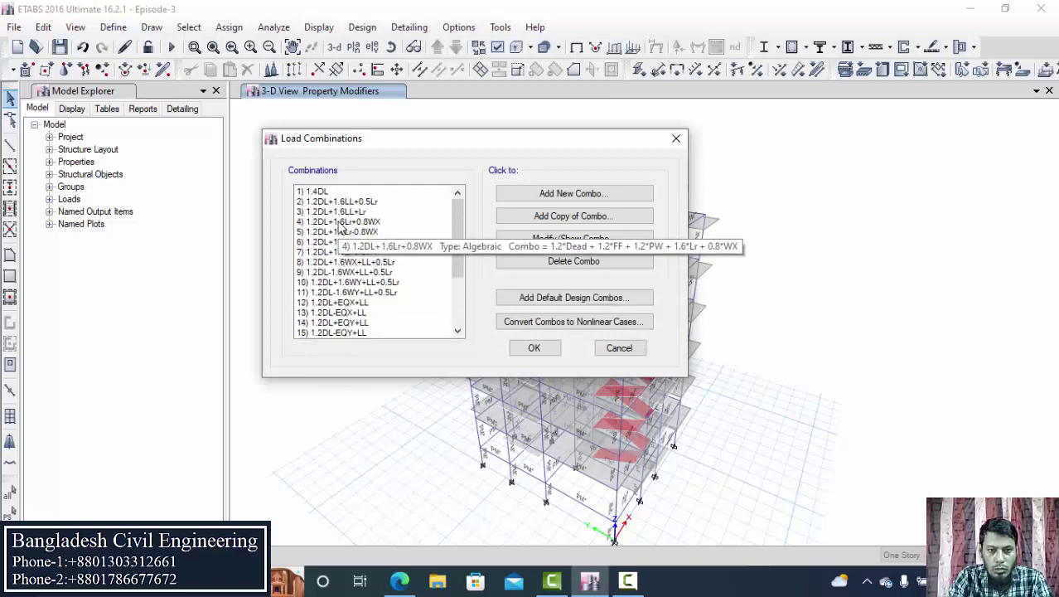
click(535, 349)
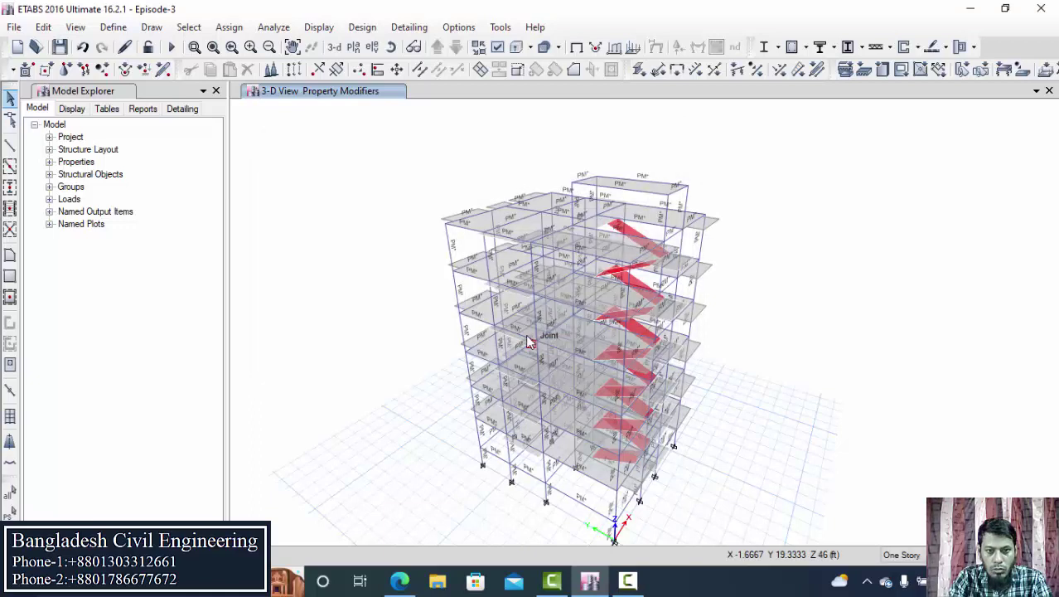